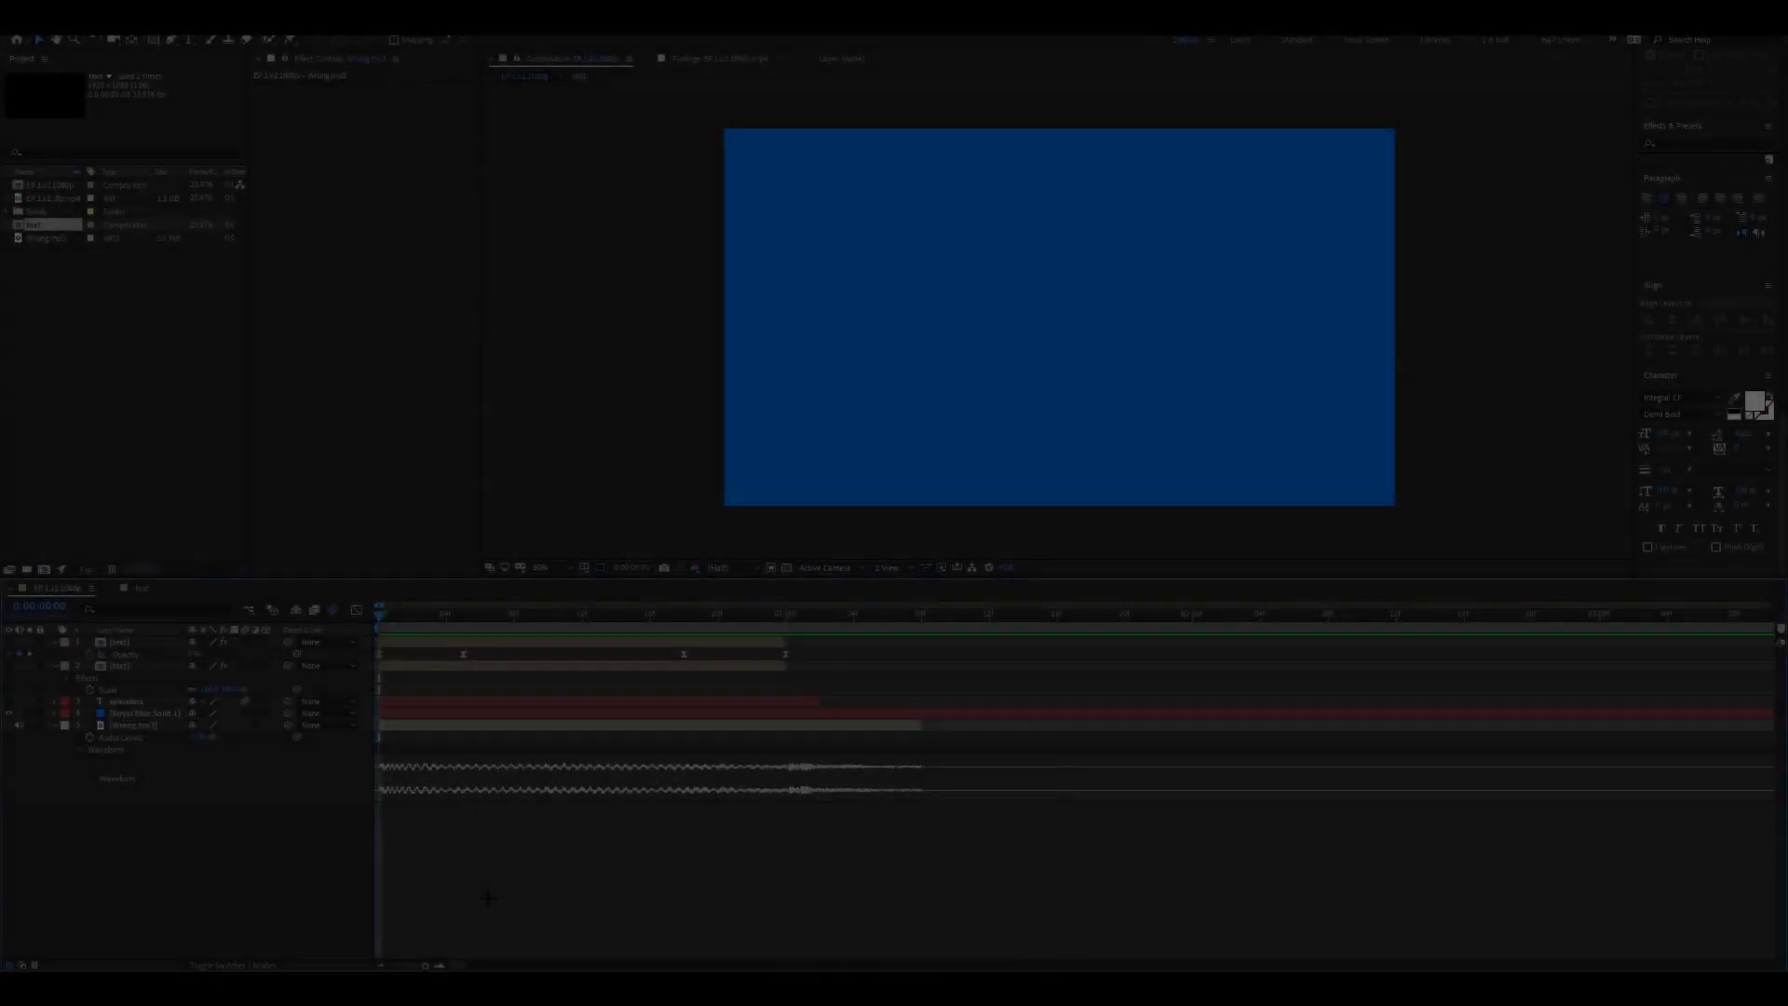
# Show the two "text" layers, play back the finished SPACELESS text animation, and hide them again.
pyautogui.click(434, 643)
pyautogui.click(423, 665)
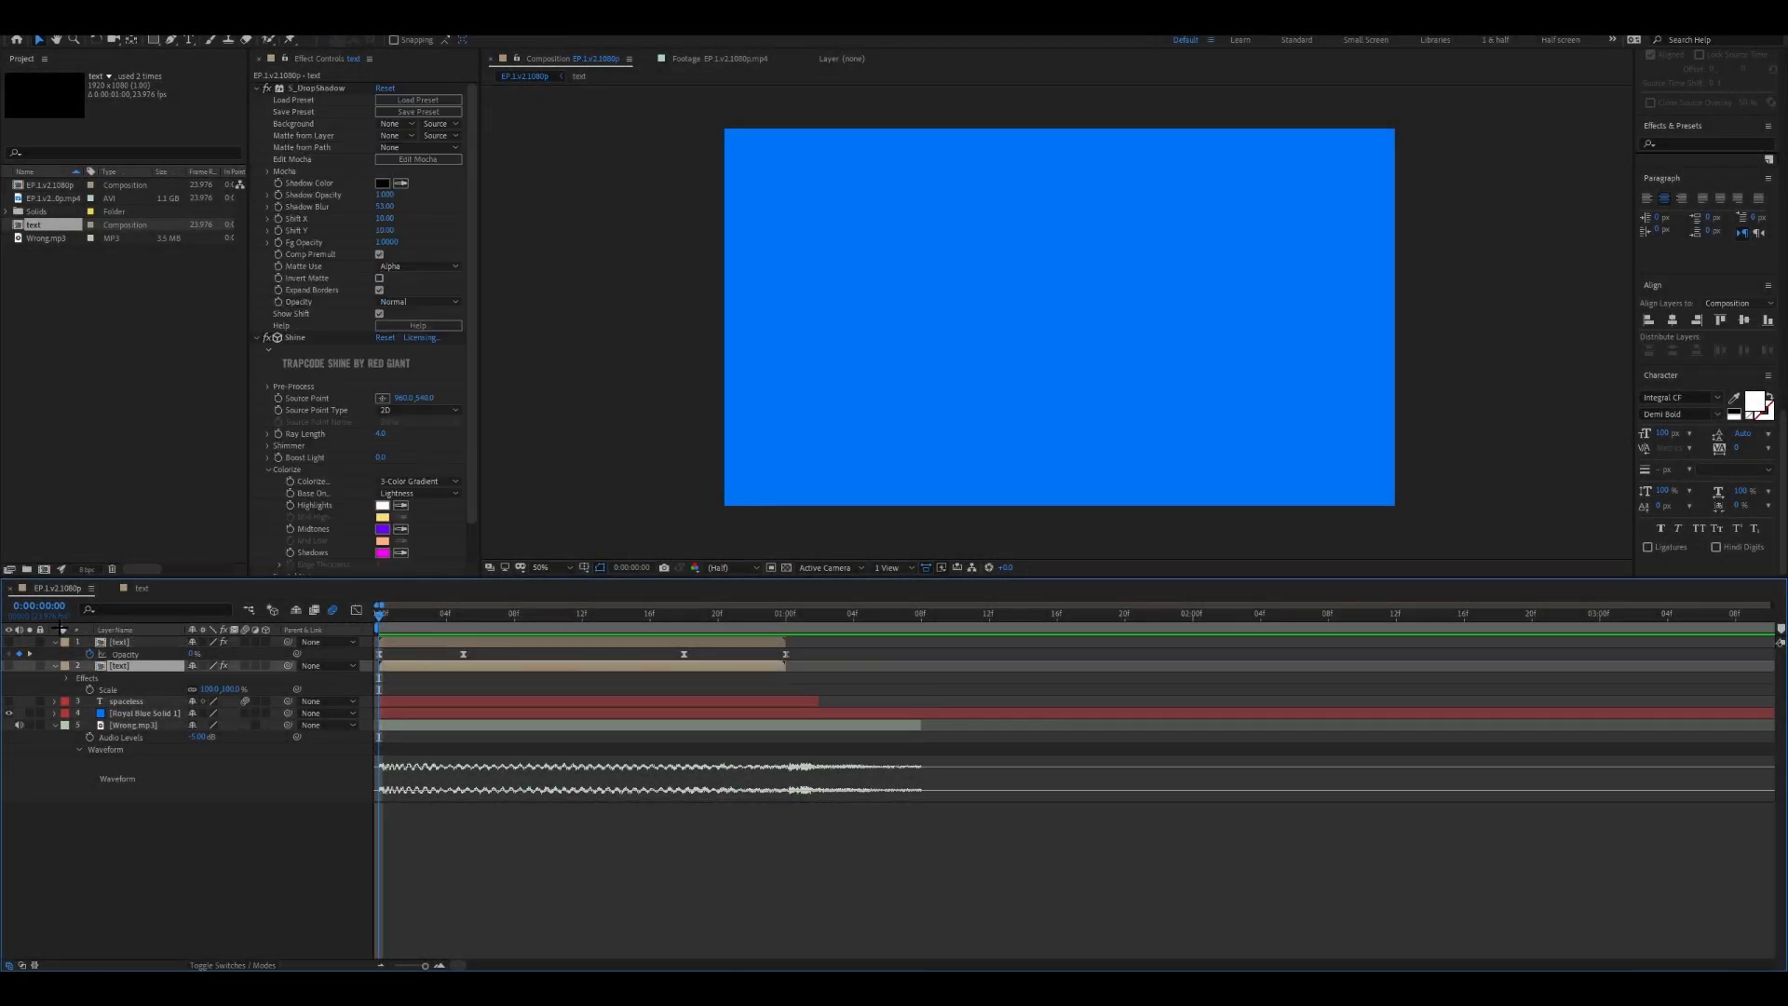
pyautogui.click(9, 641)
pyautogui.click(9, 665)
pyautogui.click(384, 846)
pyautogui.press('space')
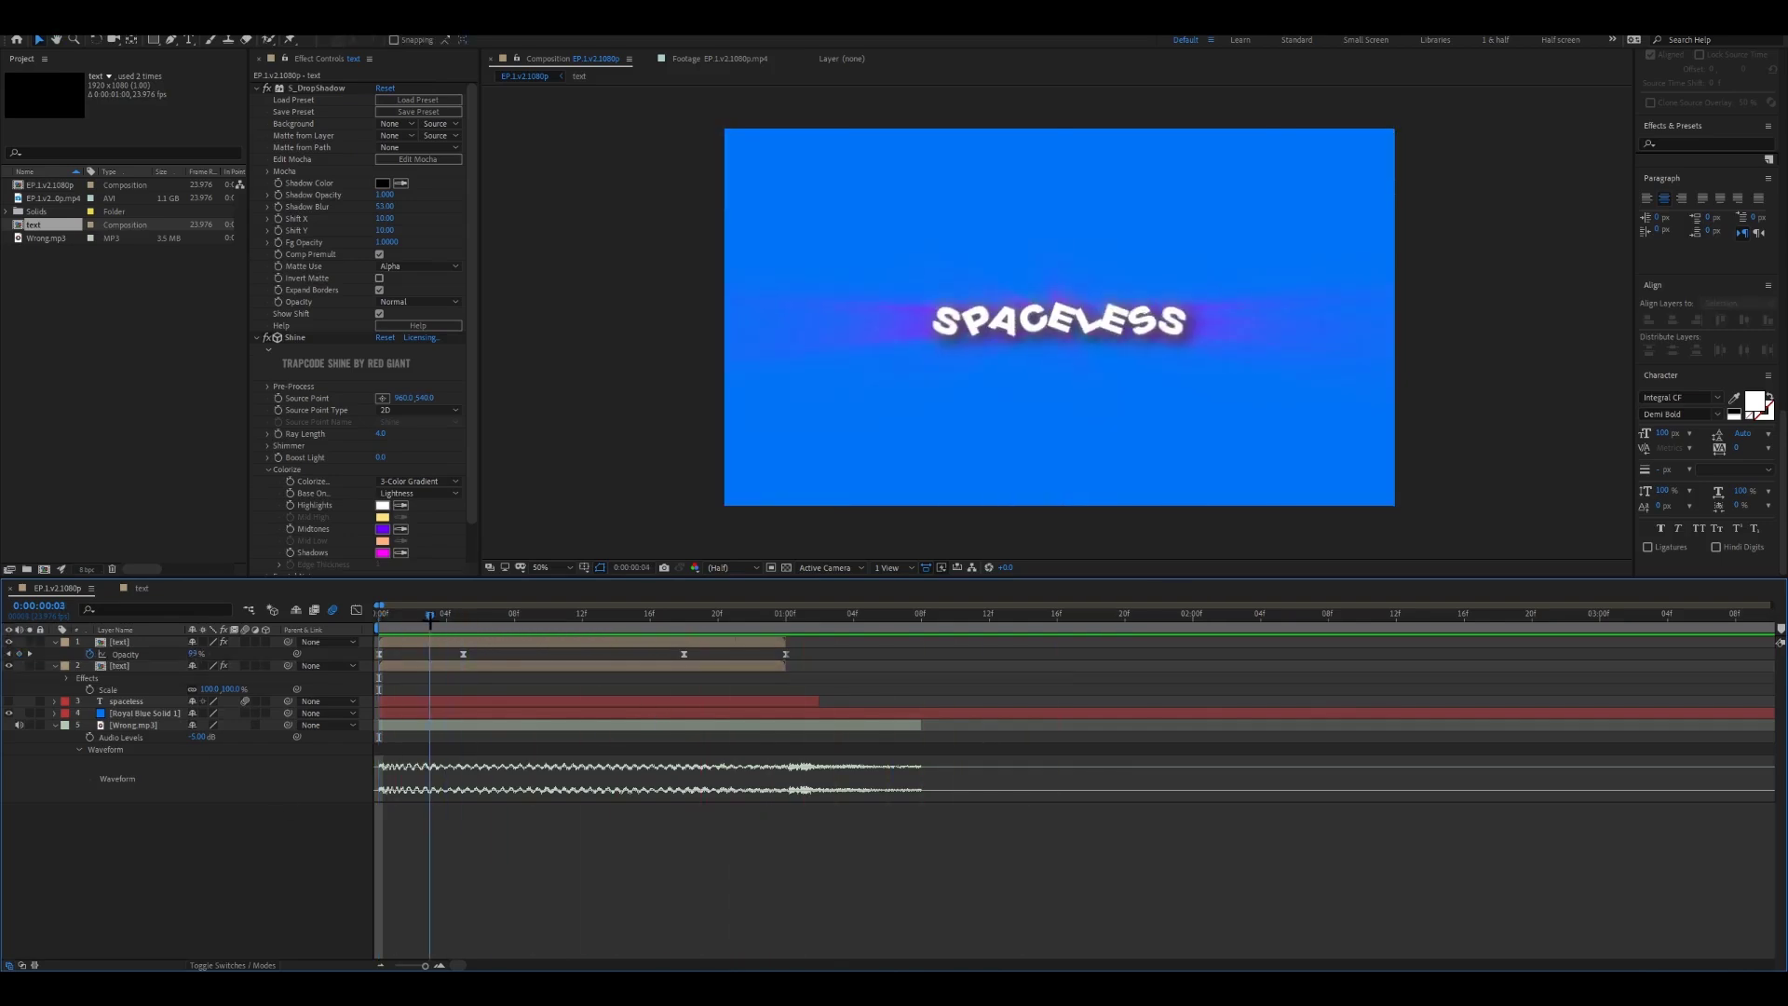
pyautogui.press('space')
pyautogui.click(8, 642)
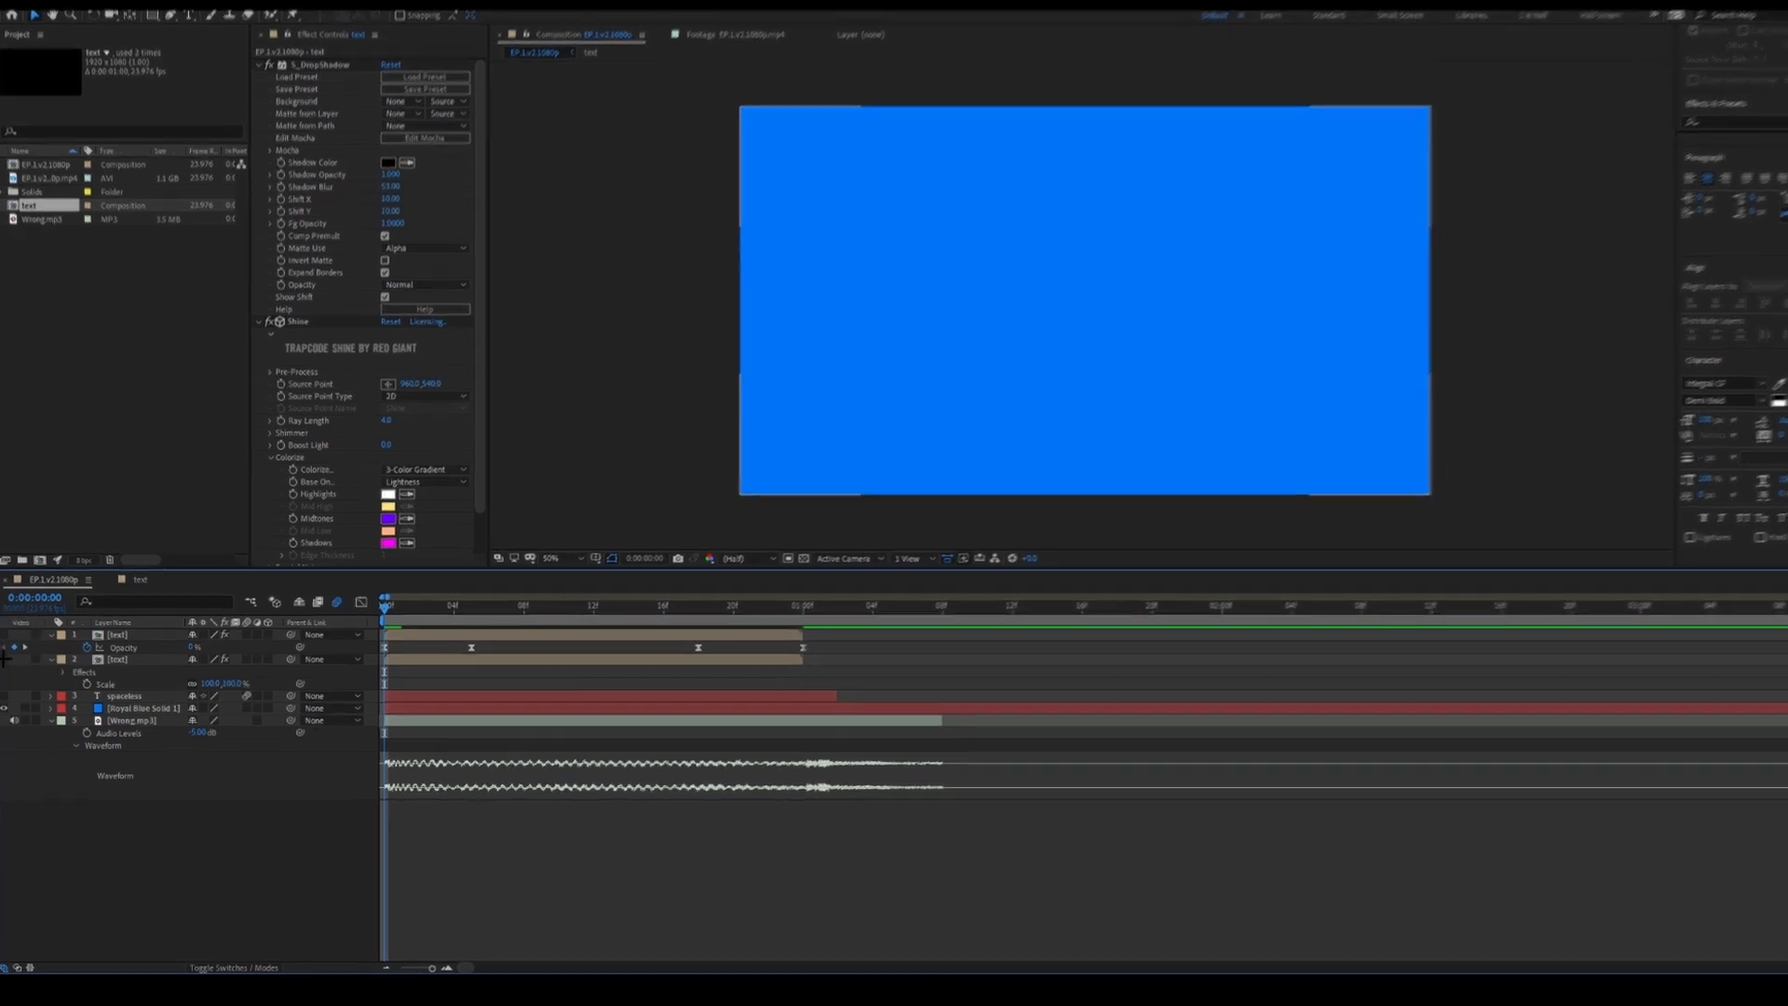
# Create a new text layer reading "hello" in the composition.
pyautogui.rightClick(178, 667)
pyautogui.moveTo(323, 676)
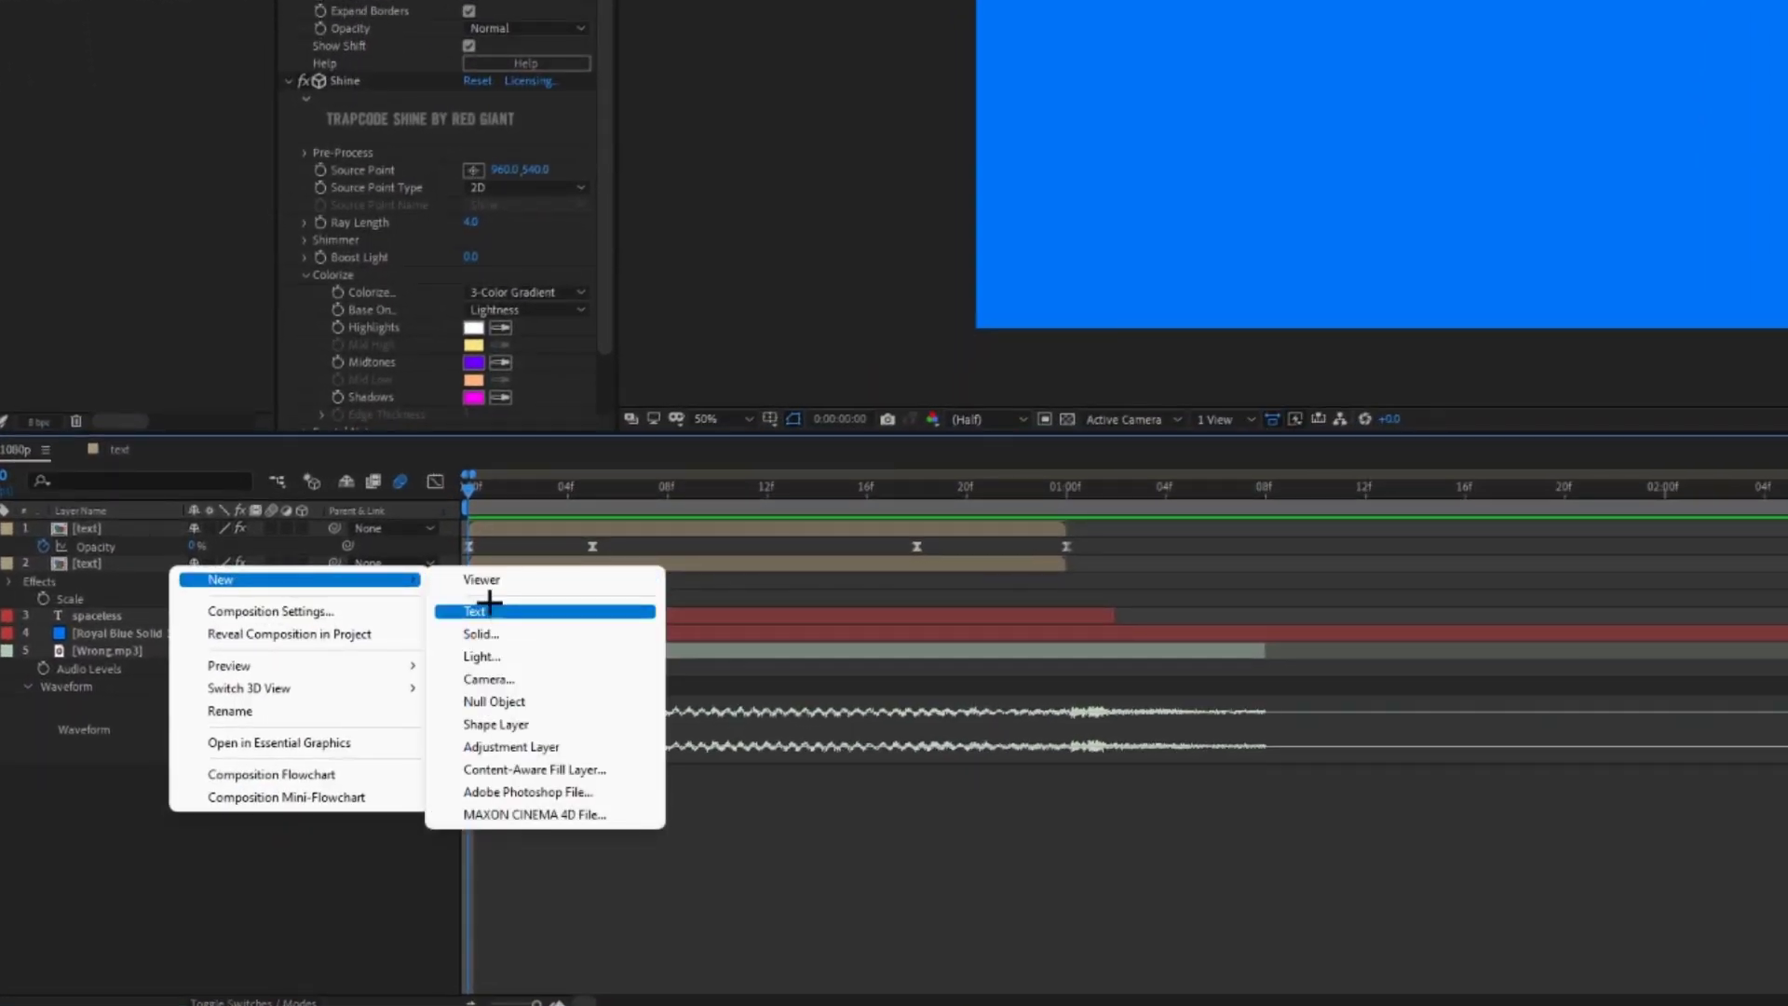
pyautogui.click(547, 611)
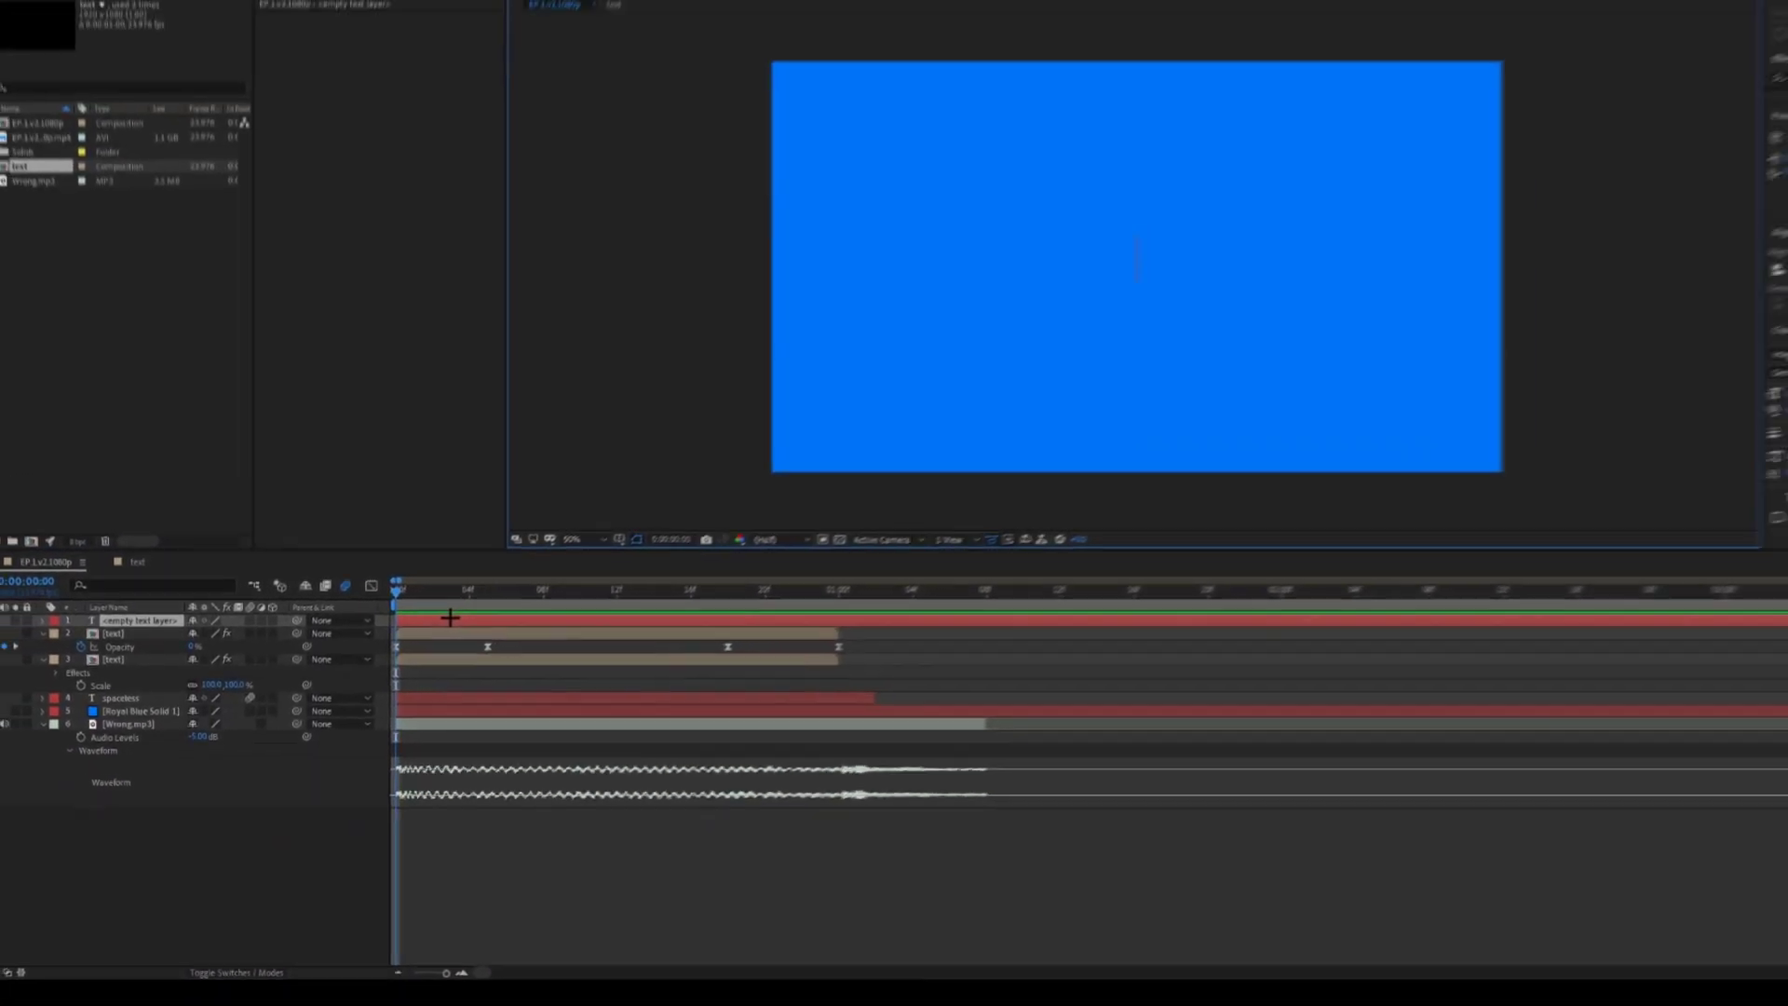
pyautogui.write('hellp')
pyautogui.press('BackSpace')
pyautogui.write('o')
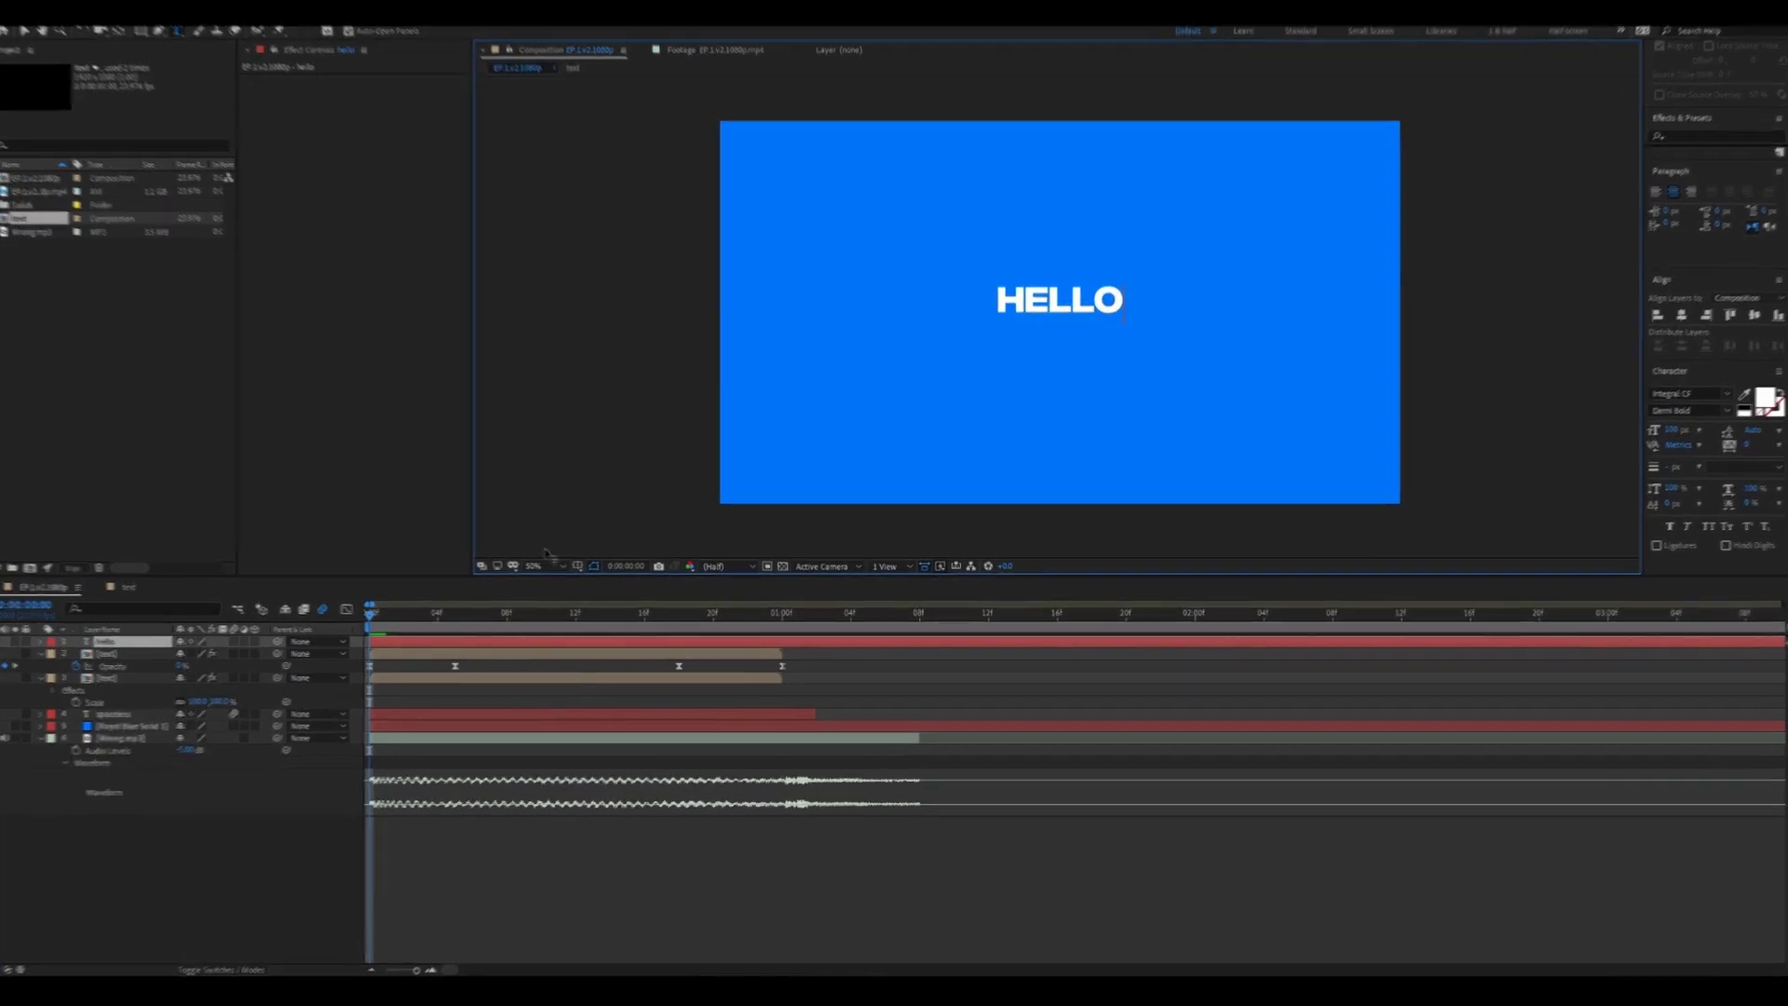
# Display the proportional grid over the composition.
pyautogui.click(584, 567)
pyautogui.click(649, 599)
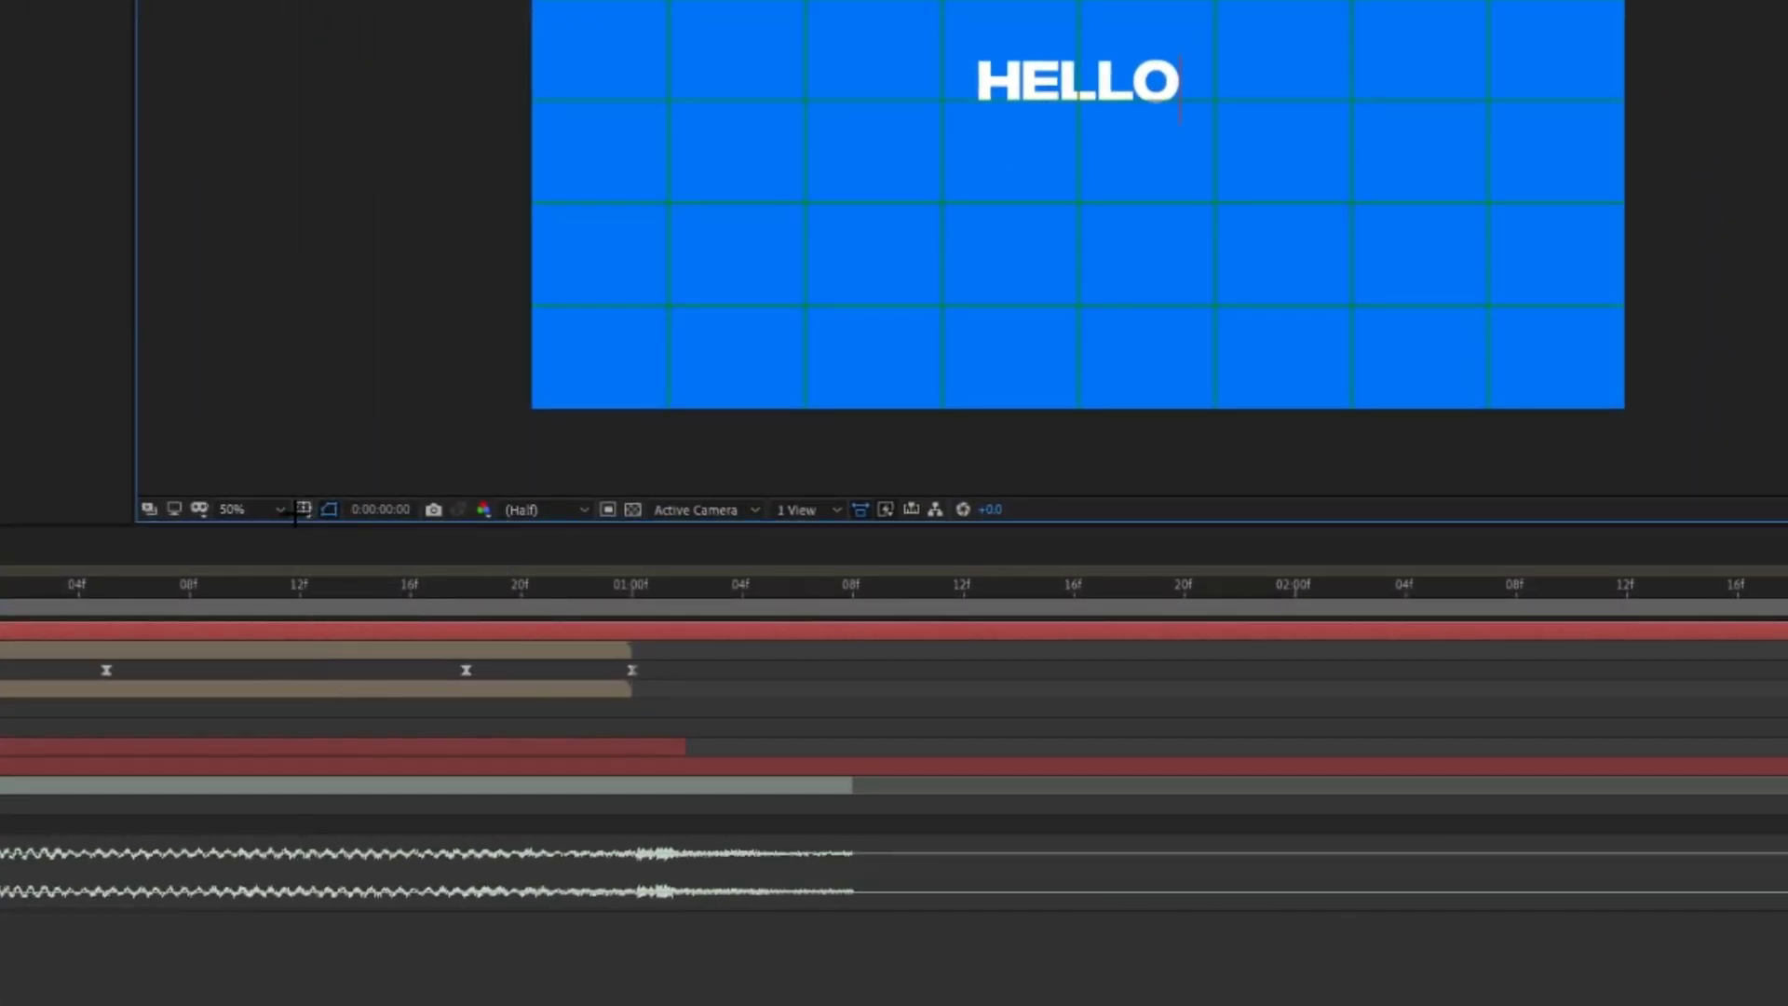
pyautogui.click(303, 510)
pyautogui.click(310, 372)
# Set the "hello" layer's anchor point to 0, -35 so the word is centred vertically on the grid's middle line.
pyautogui.scroll(1, 1075, 112)
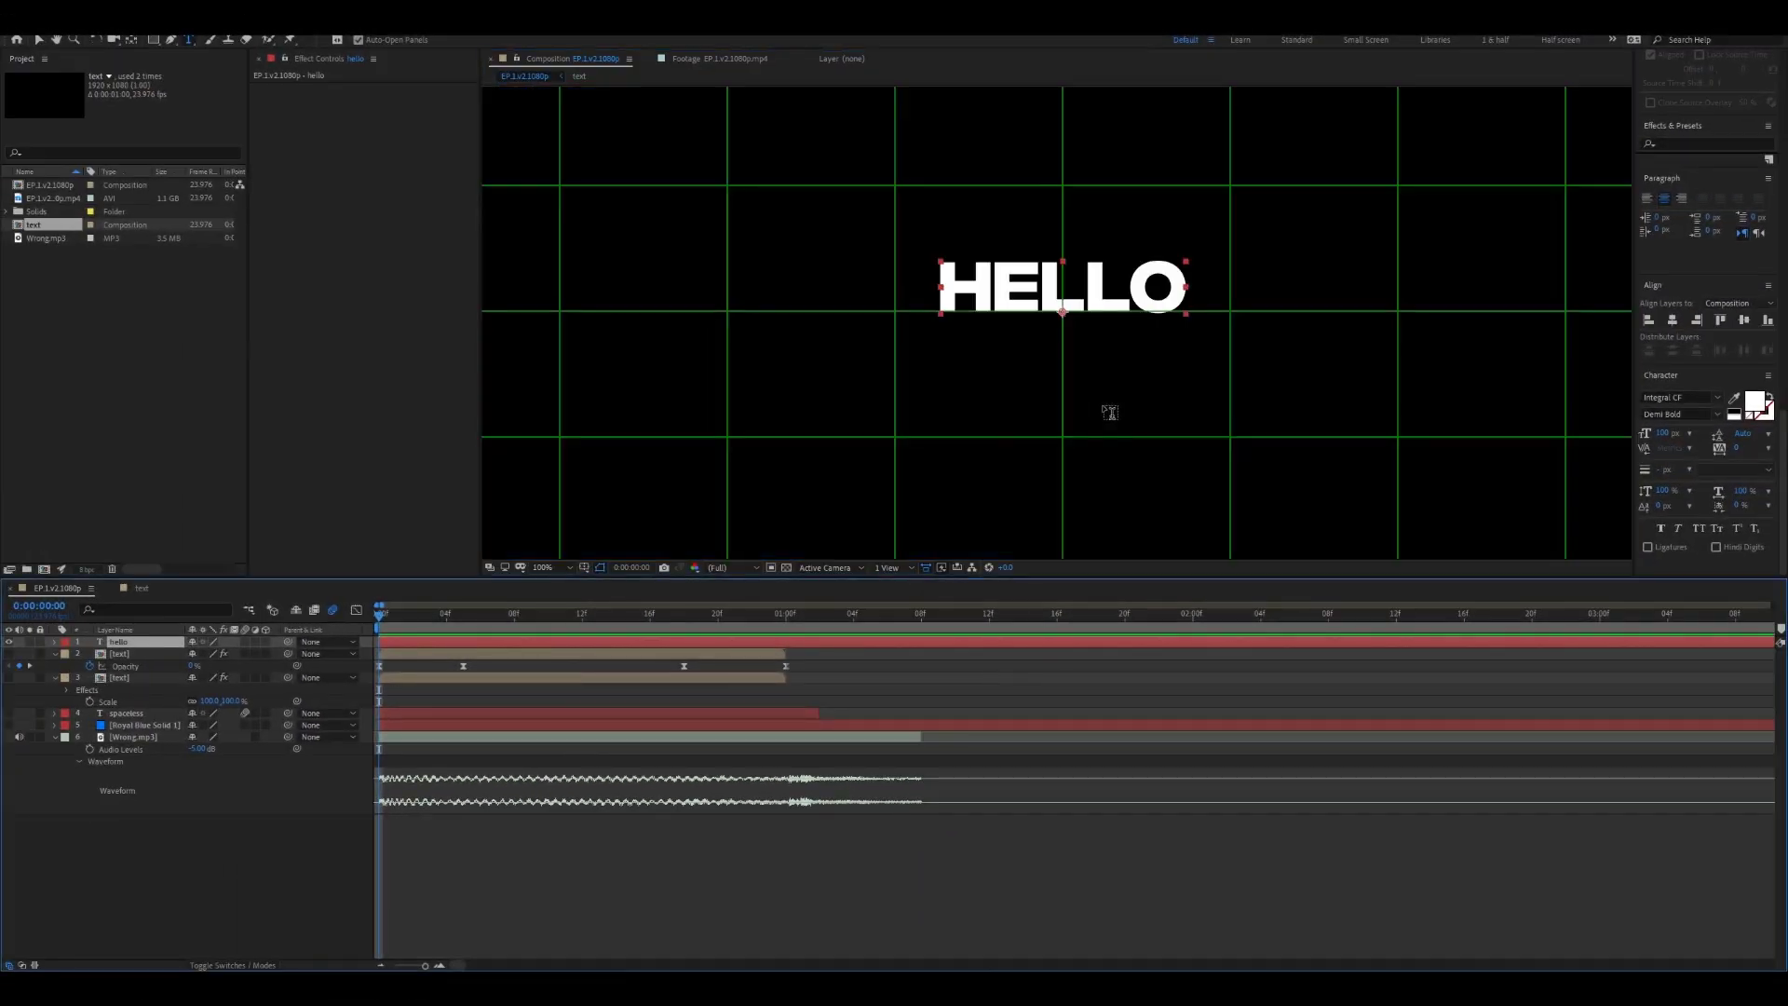
pyautogui.scroll(1, 1131, 341)
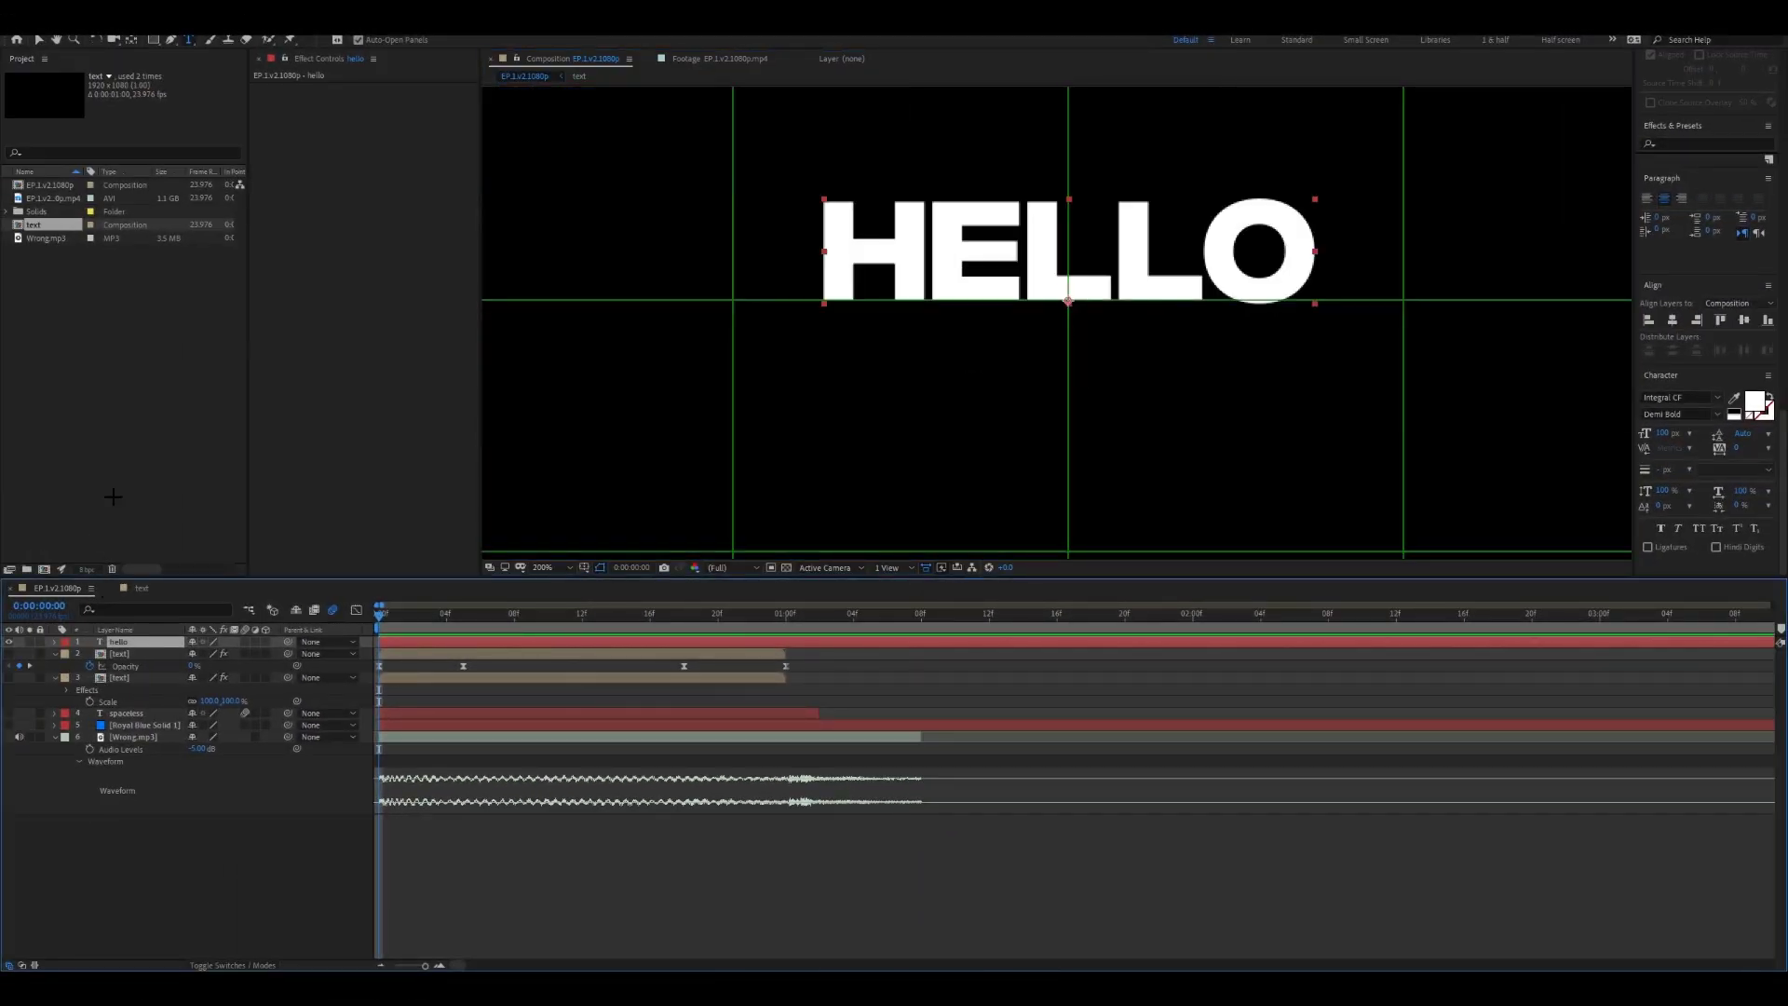
pyautogui.press('v')
pyautogui.scroll(1, 1056, 322)
pyautogui.scroll(-1, 1056, 322)
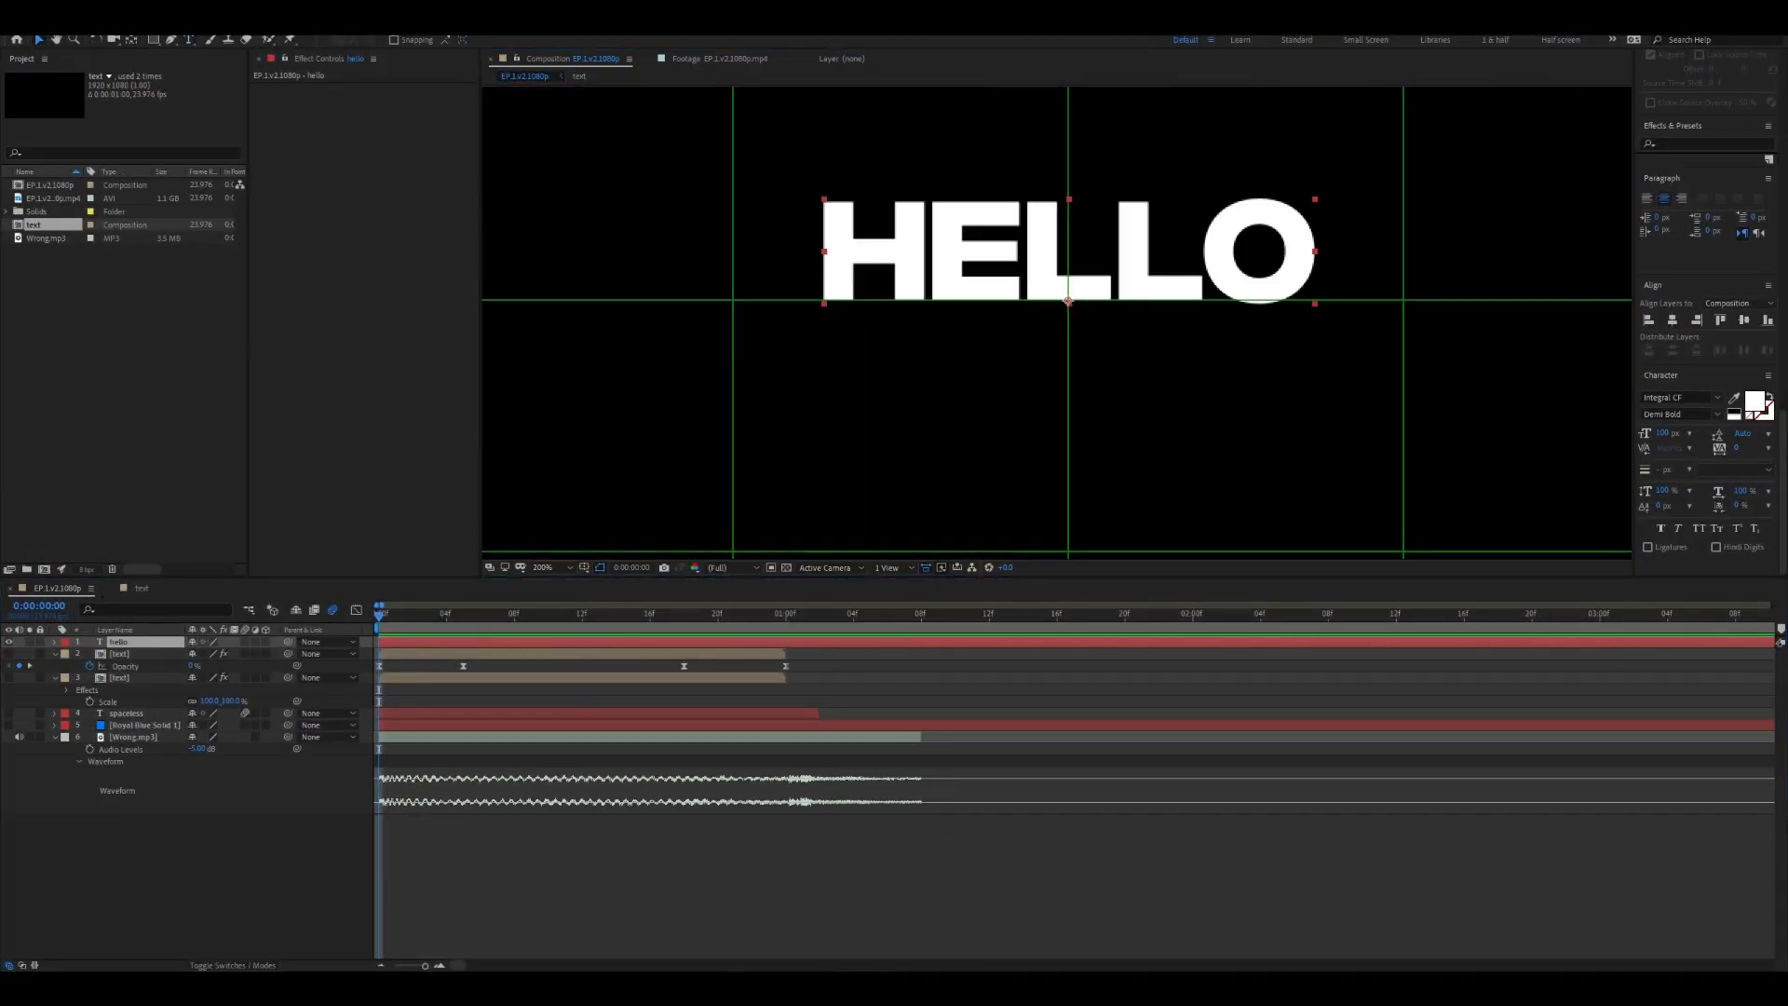
pyautogui.click(54, 641)
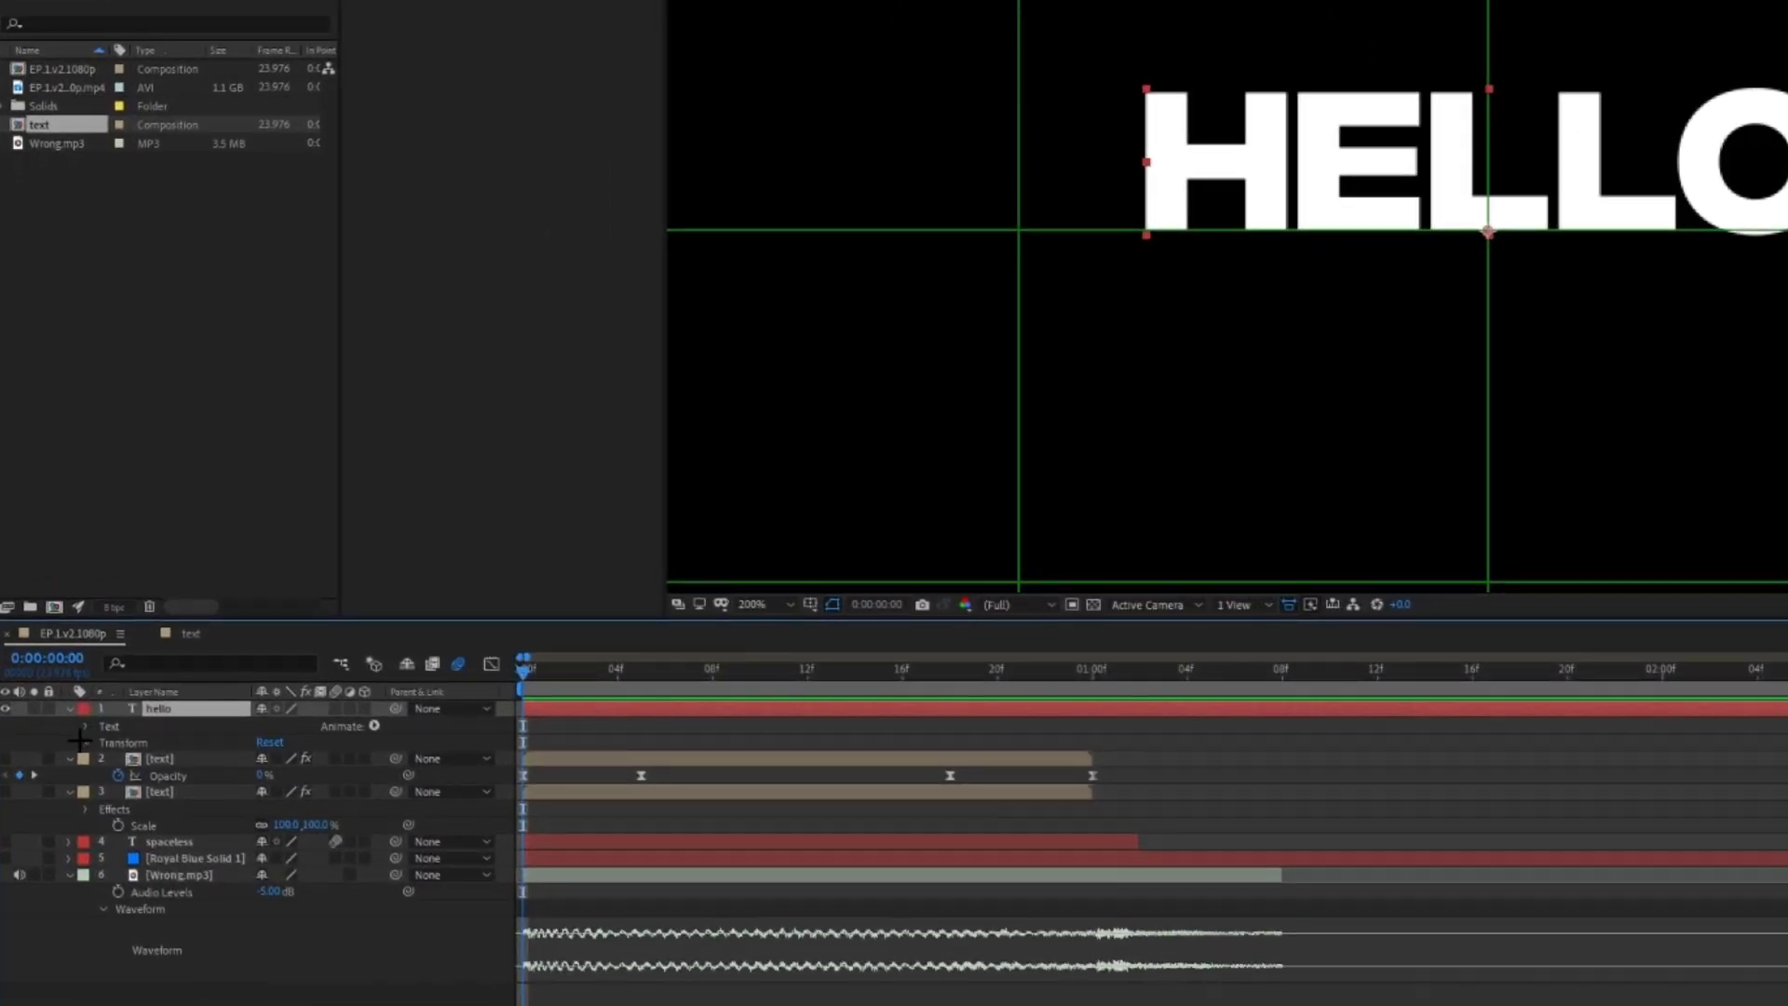
pyautogui.click(83, 742)
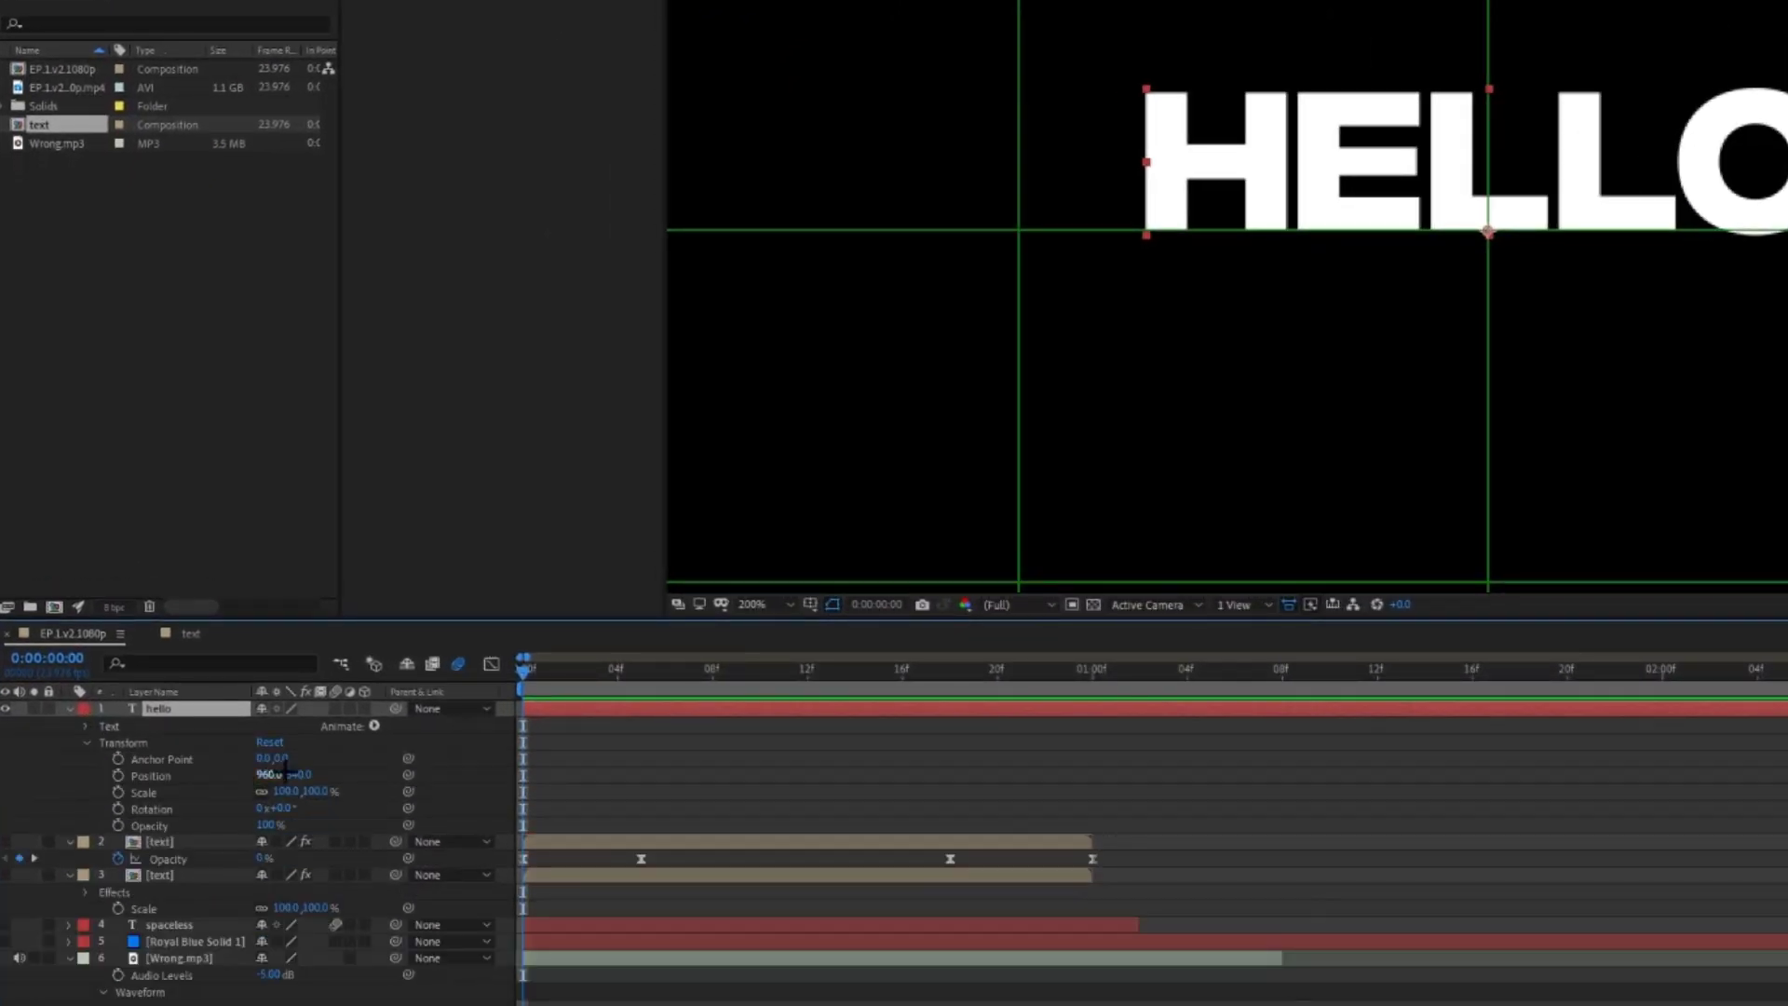
pyautogui.moveTo(284, 762); pyautogui.dragTo(277, 731)
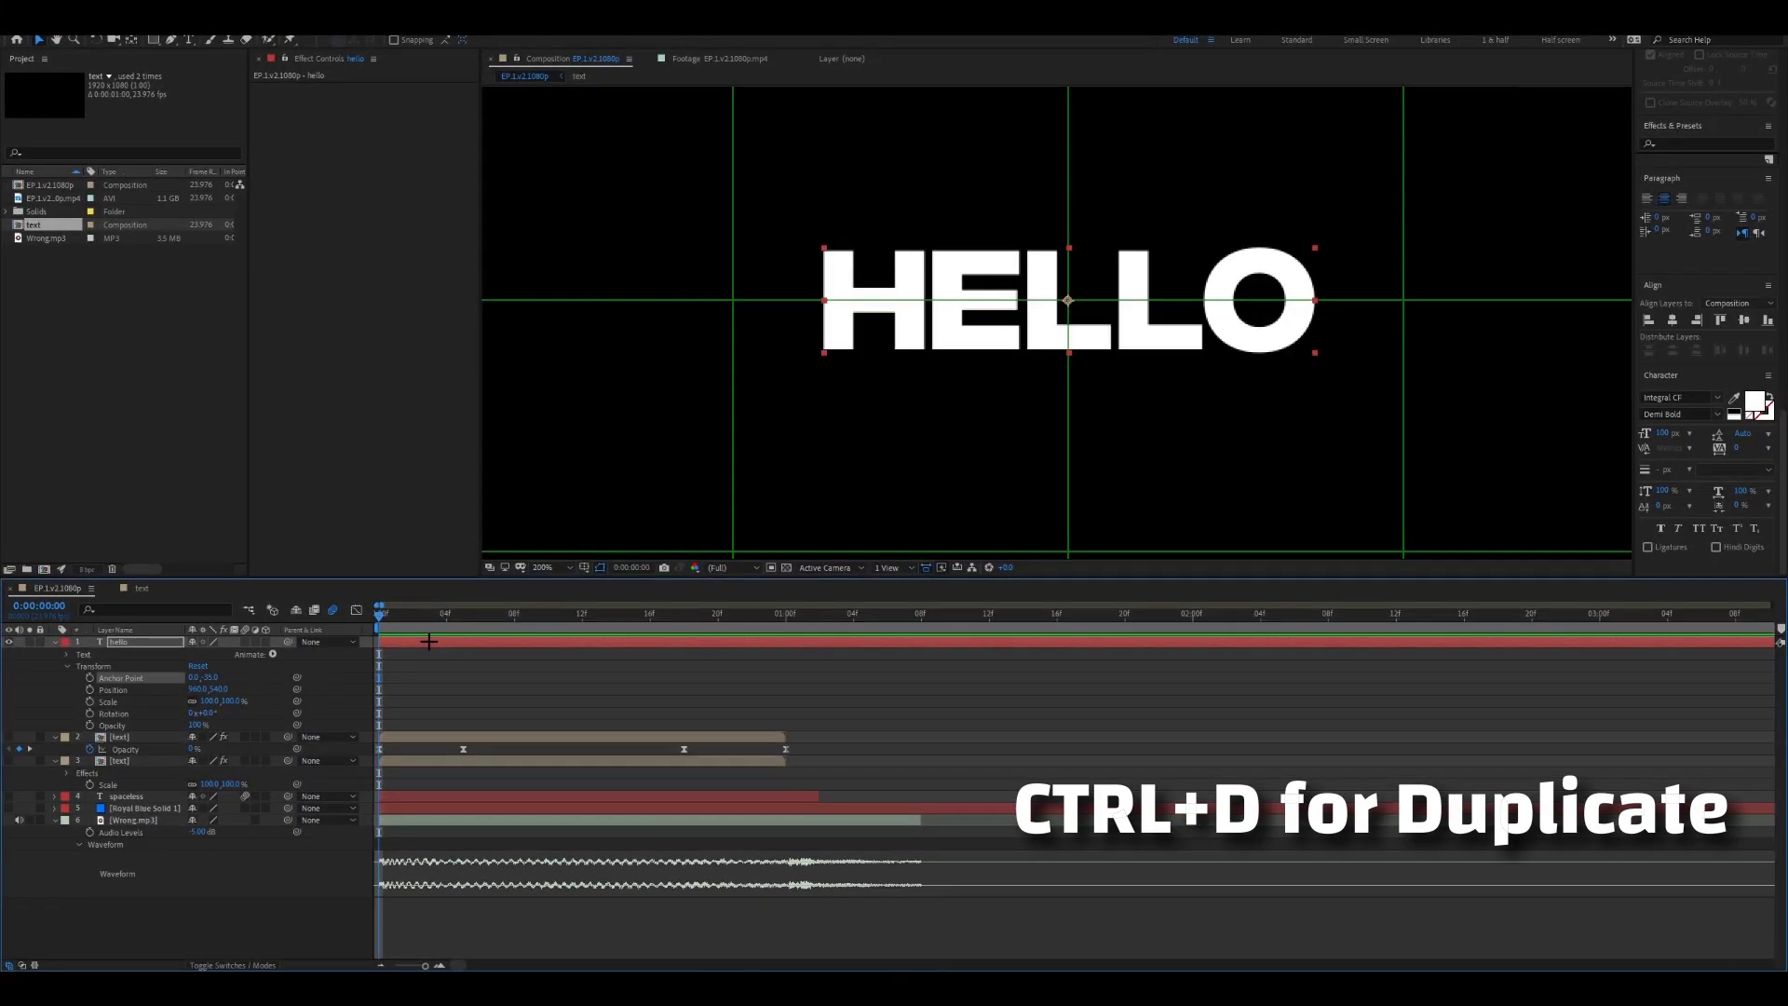
# Duplicate the "hello" layer as a single "h" and set its X position to 822, over the word's H.
pyautogui.hotkey('ctrl', 'd')
pyautogui.doubleClick(429, 641)
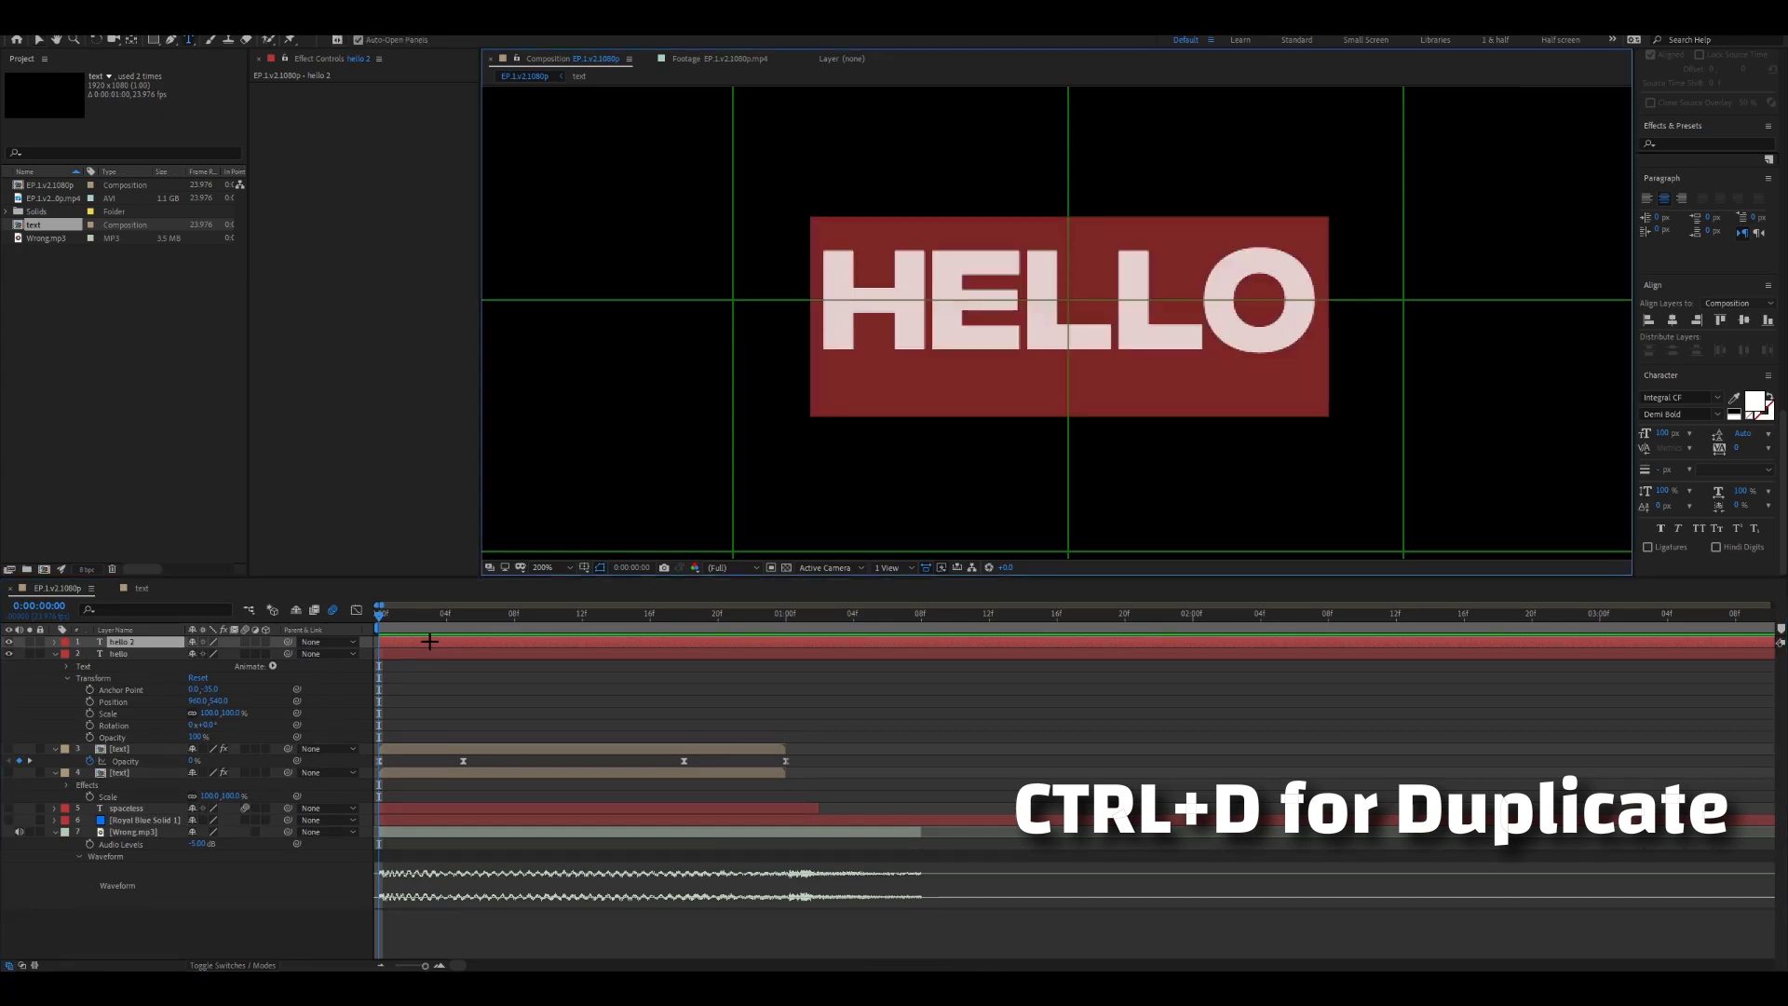
pyautogui.write('h')
pyautogui.press('Escape')
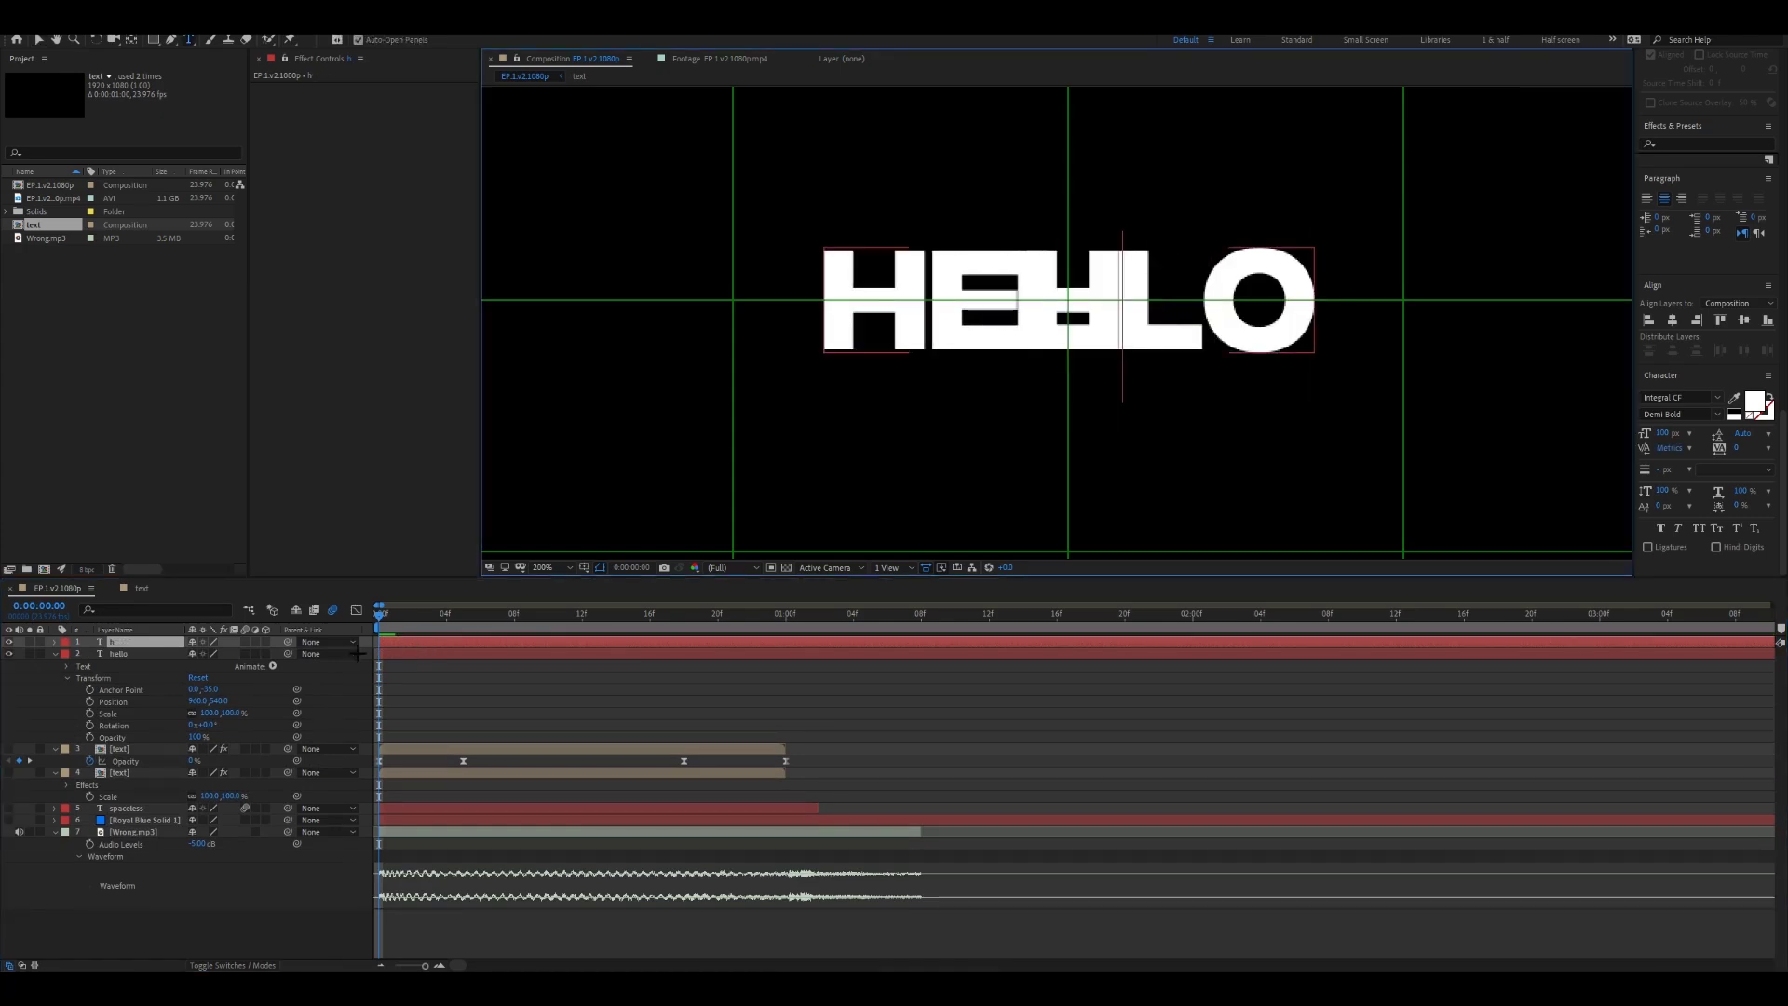
pyautogui.click(55, 642)
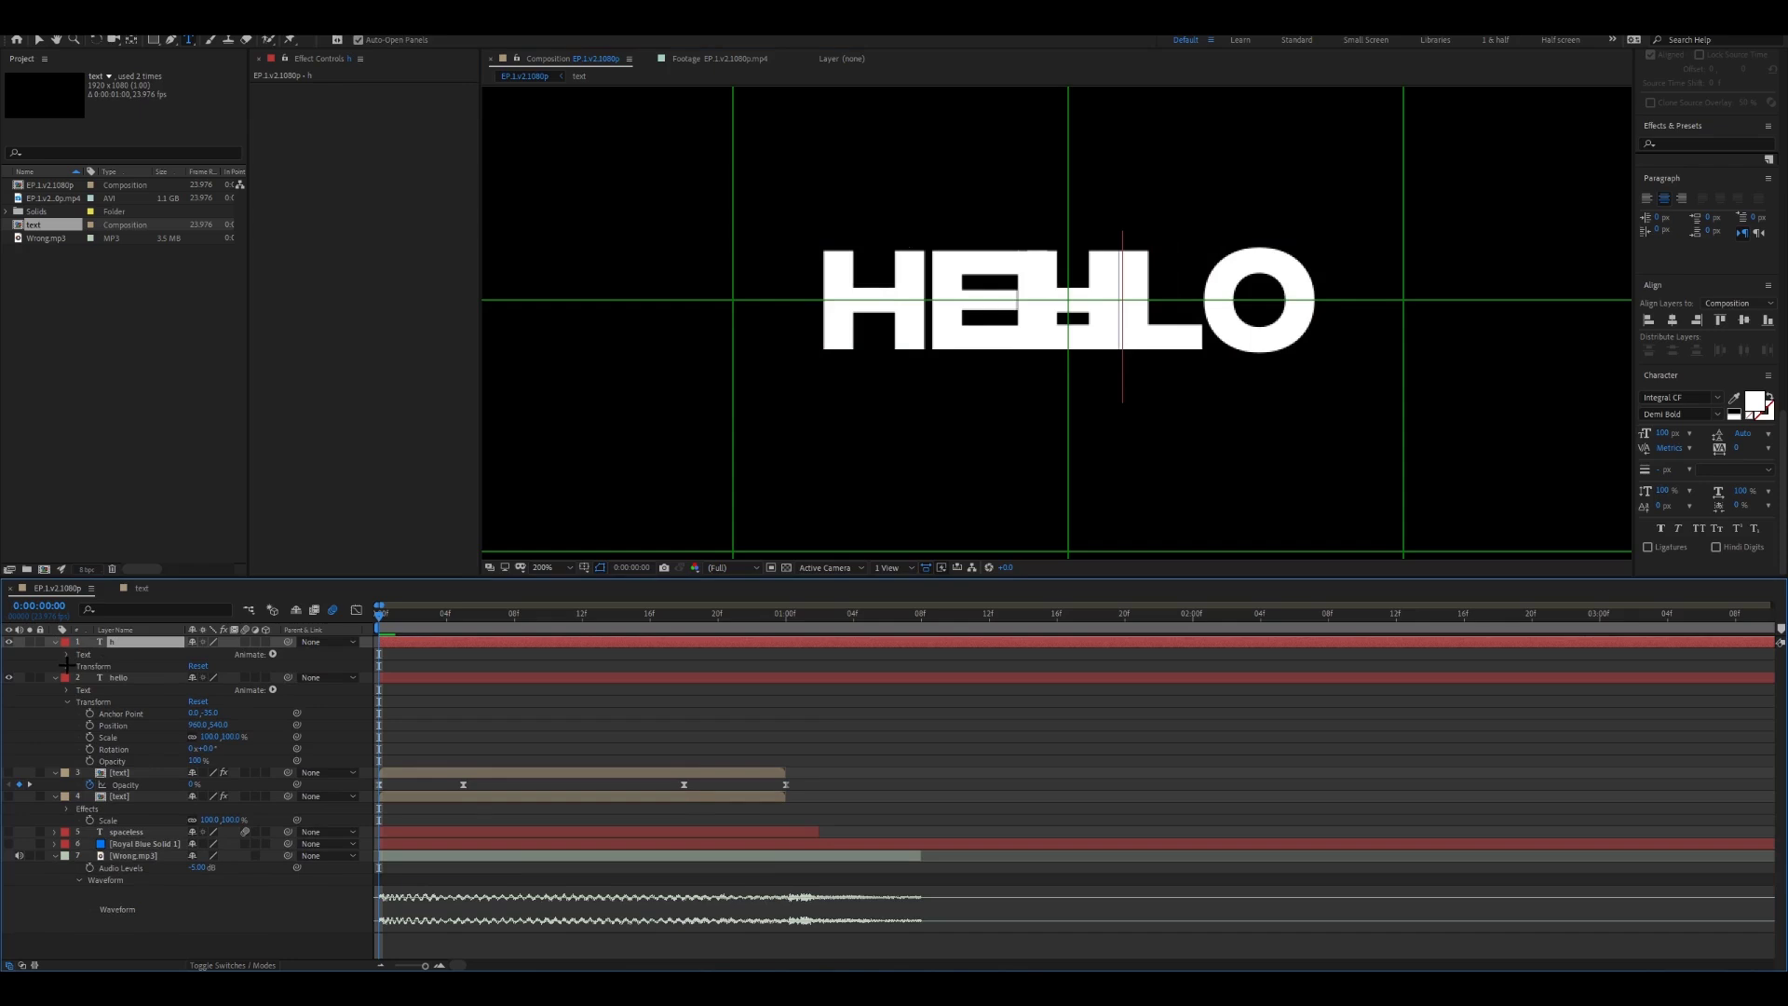
pyautogui.click(66, 665)
pyautogui.moveTo(199, 689); pyautogui.dragTo(80, 688)
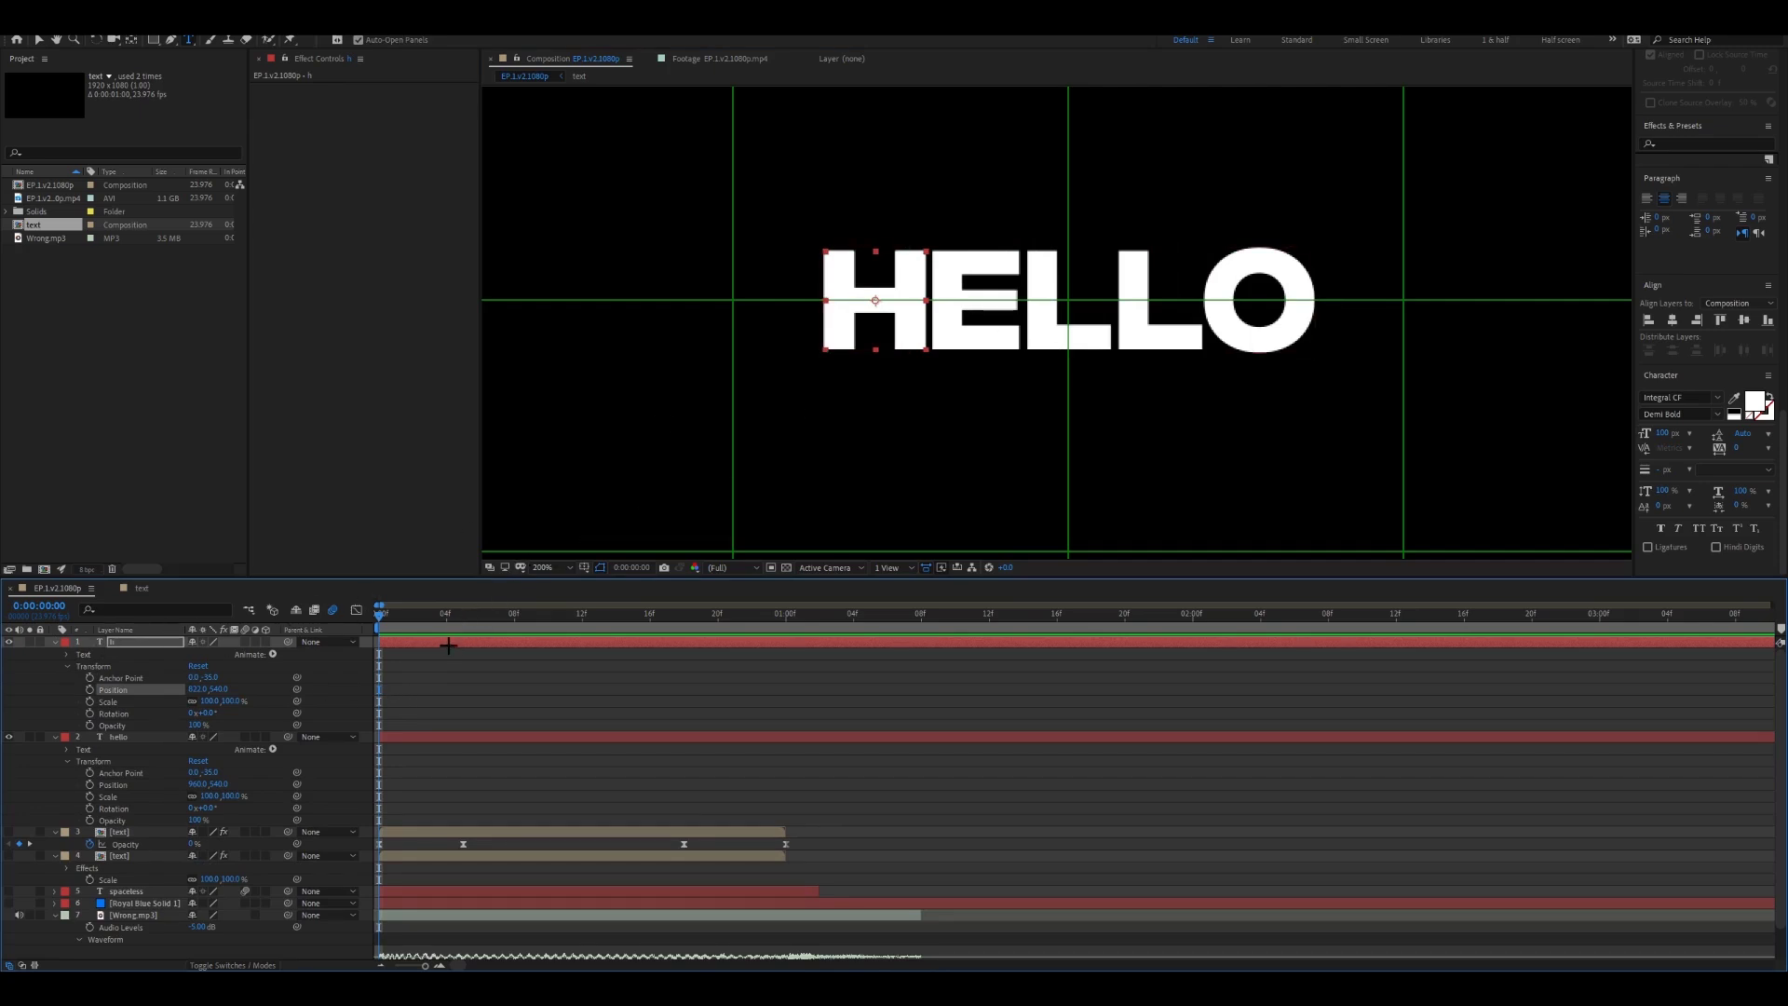
# Duplicate the "h" layer and change the copy's text to "e".
pyautogui.hotkey('ctrl', 'd')
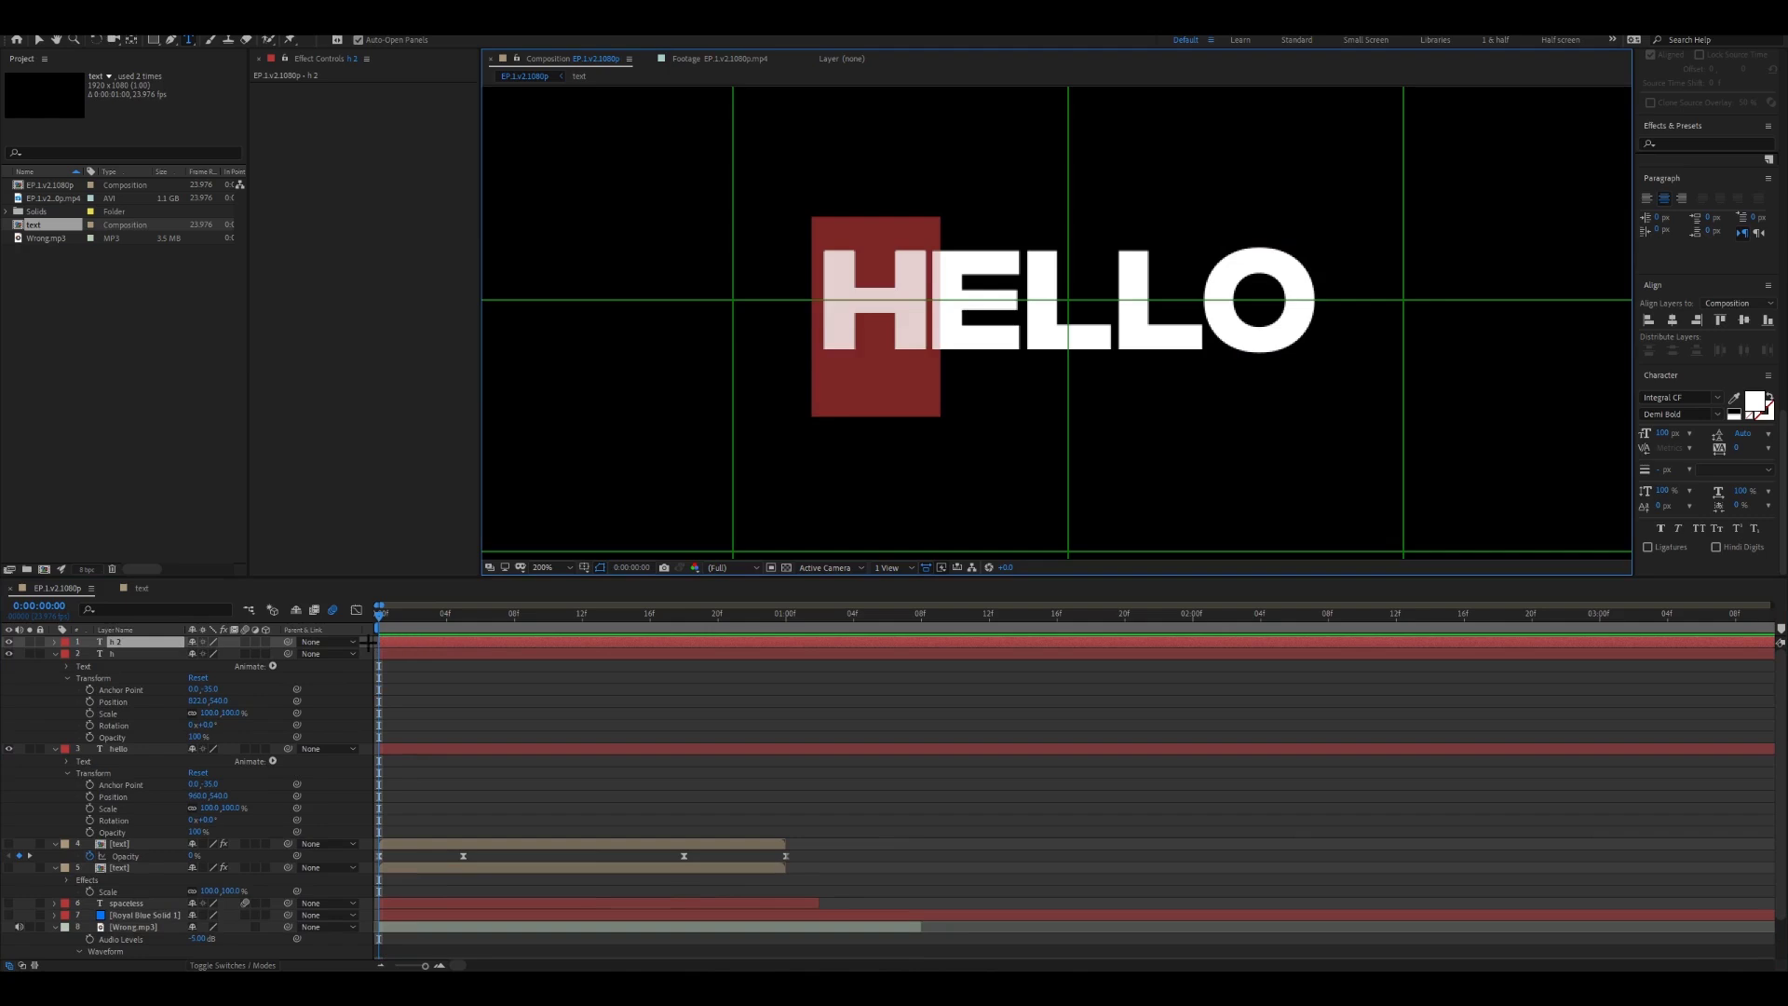
pyautogui.write('b')
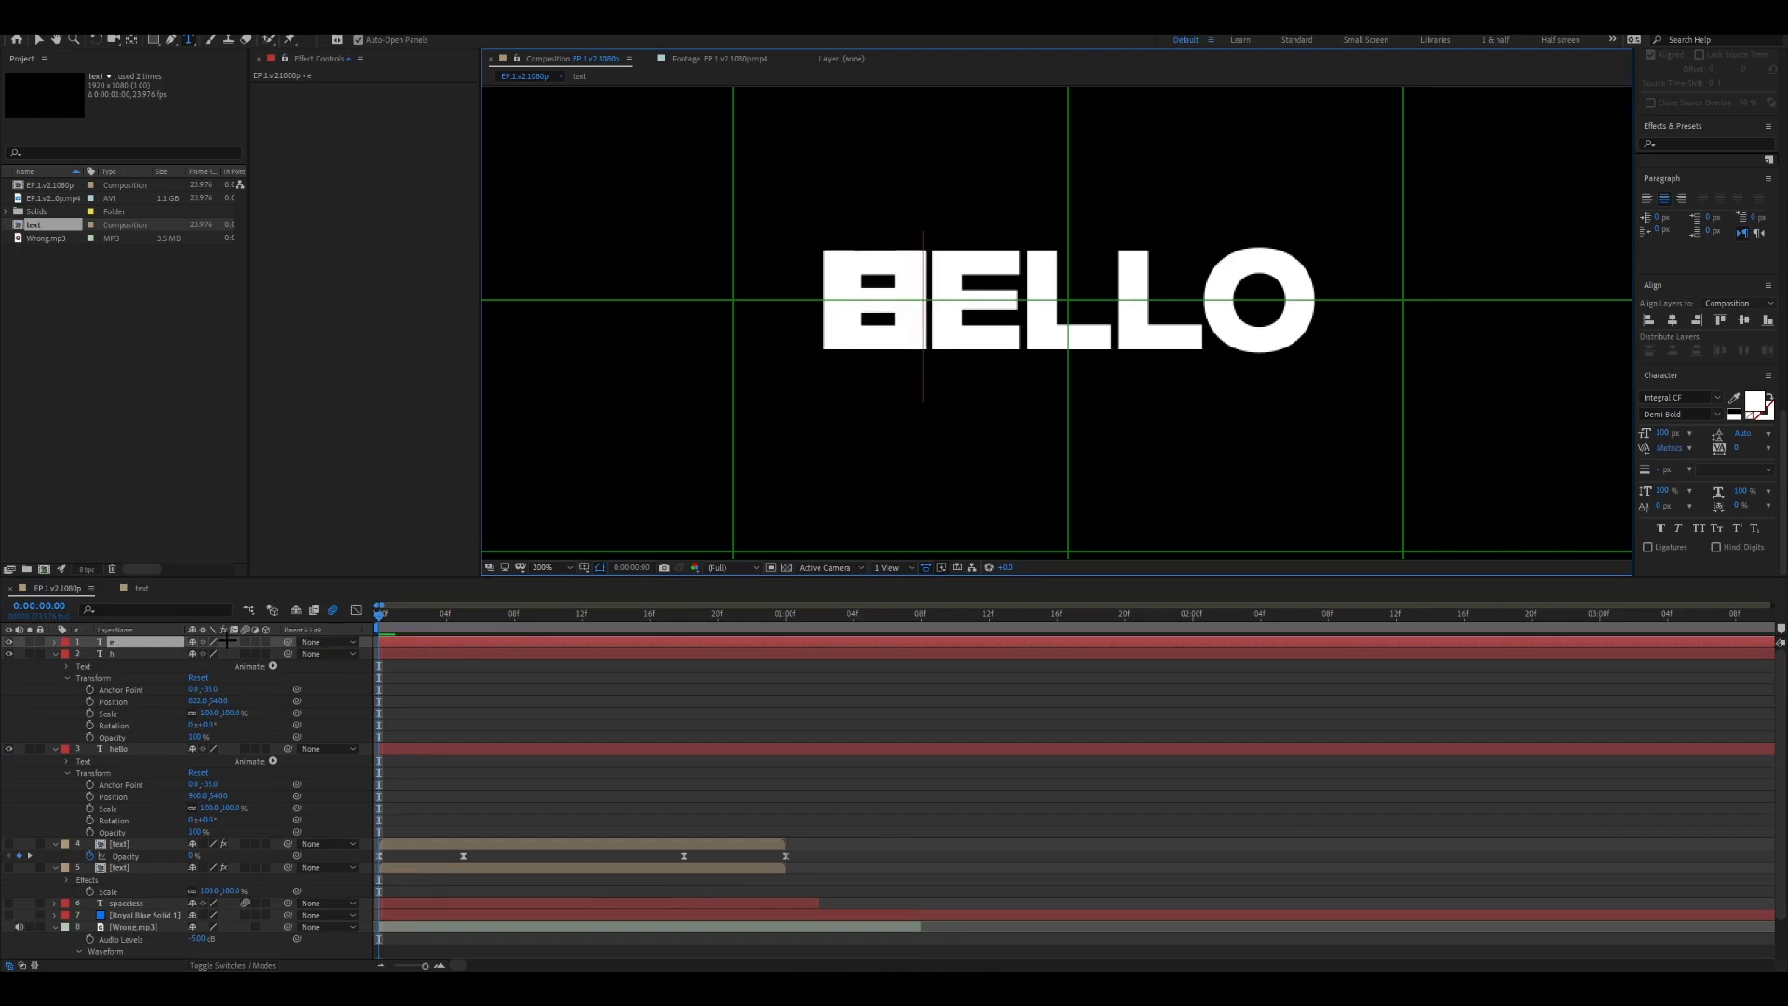
pyautogui.write('v')
pyautogui.press('BackSpace')
pyautogui.click(522, 687)
pyautogui.click(467, 642)
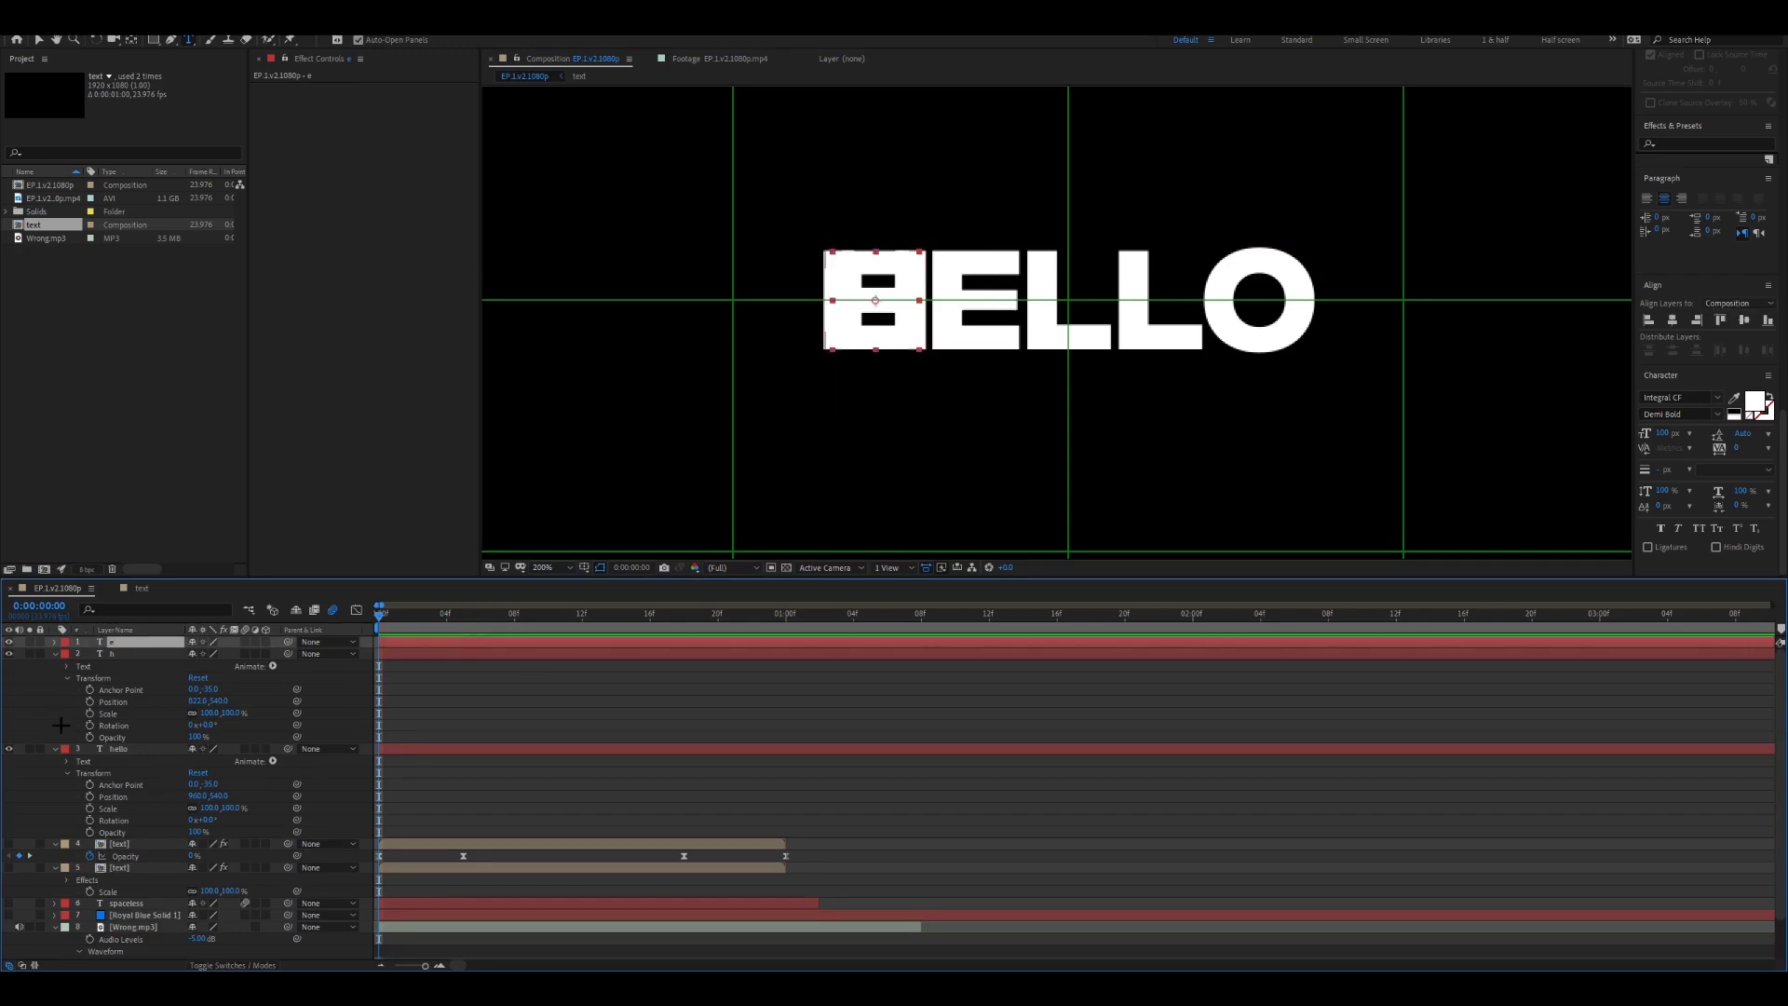
# Set the "e" layer's X position to 894 so it covers the E of the word.
pyautogui.press('p')
pyautogui.moveTo(197, 653); pyautogui.dragTo(248, 653)
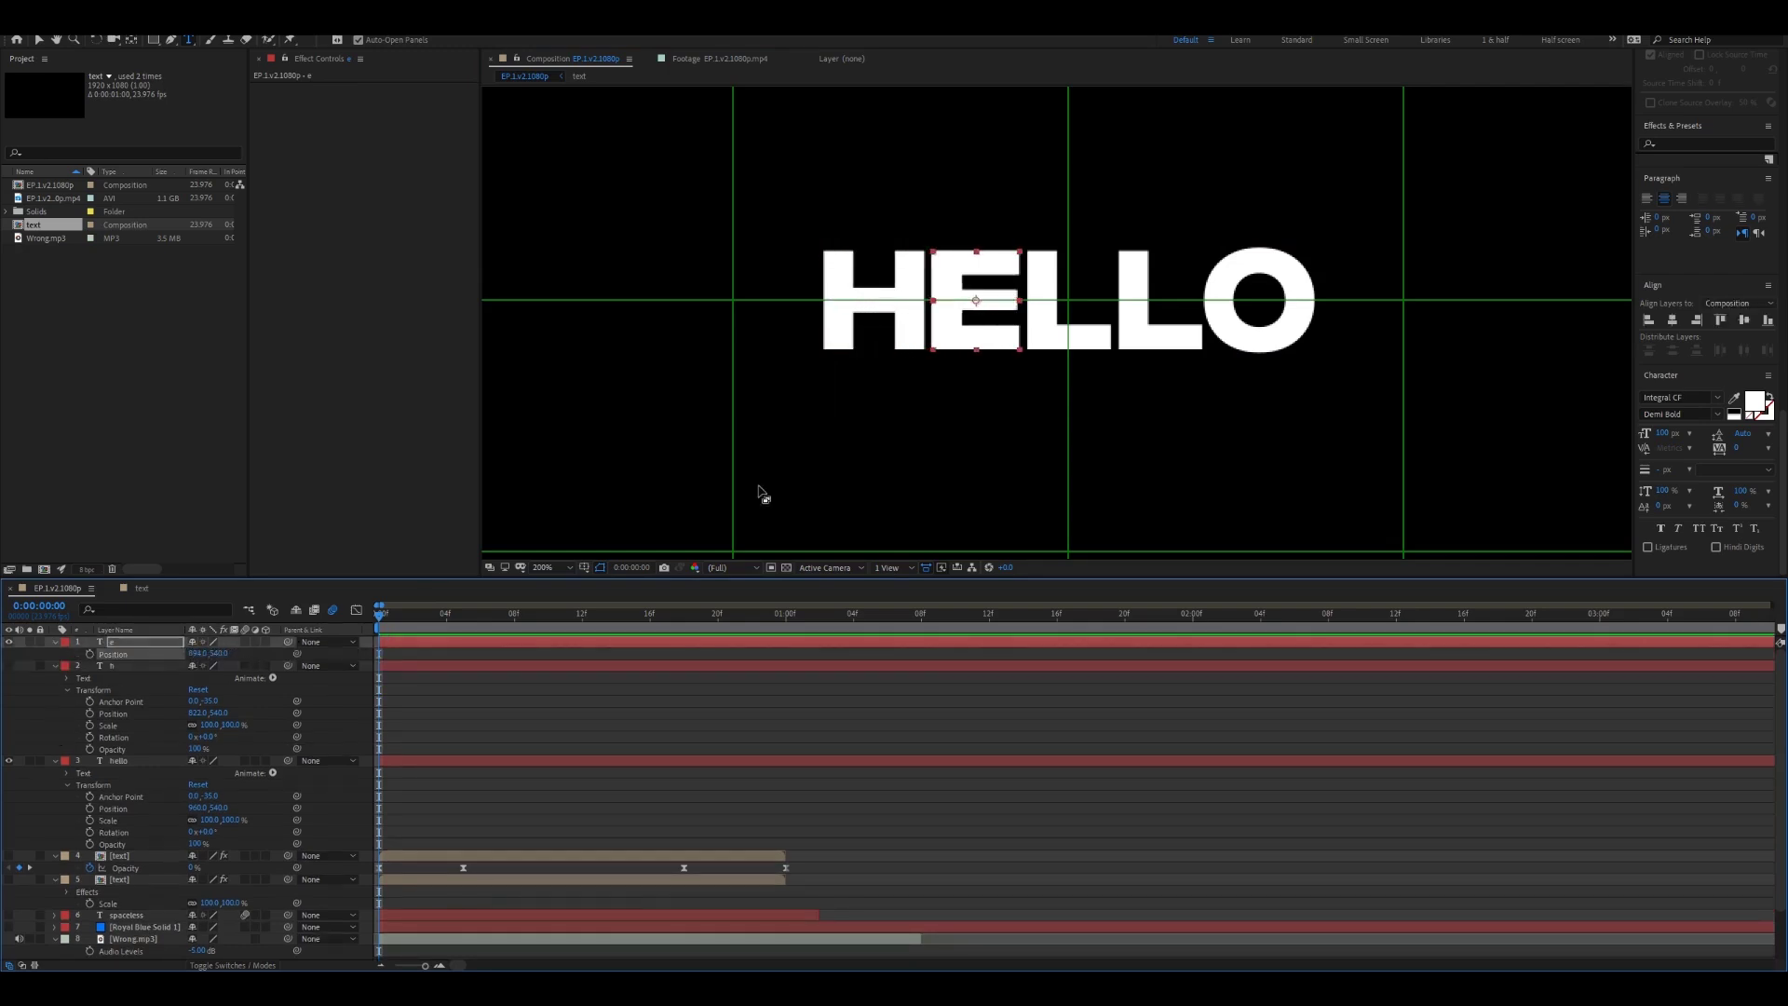
pyautogui.click(127, 642)
pyautogui.press('p')
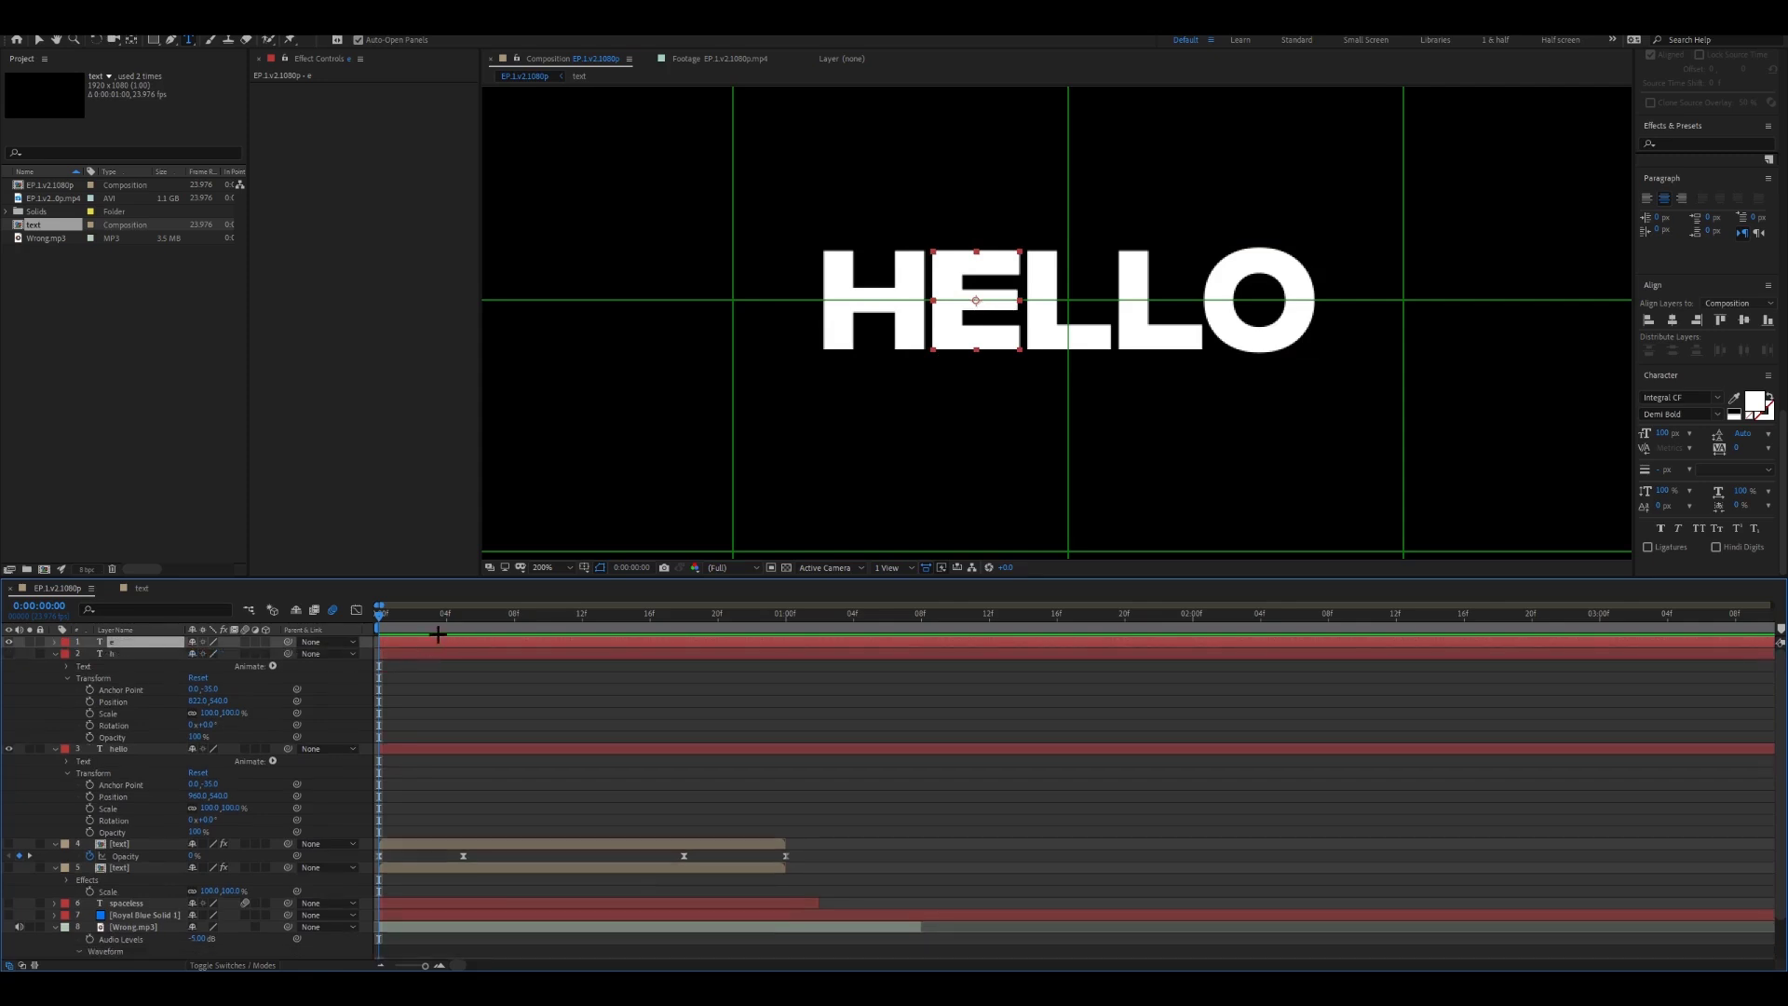
# Duplicate the "e" layer as an "l" and move it to about X 958, over the word's first L.
pyautogui.hotkey('ctrl', 'd')
pyautogui.press('p')
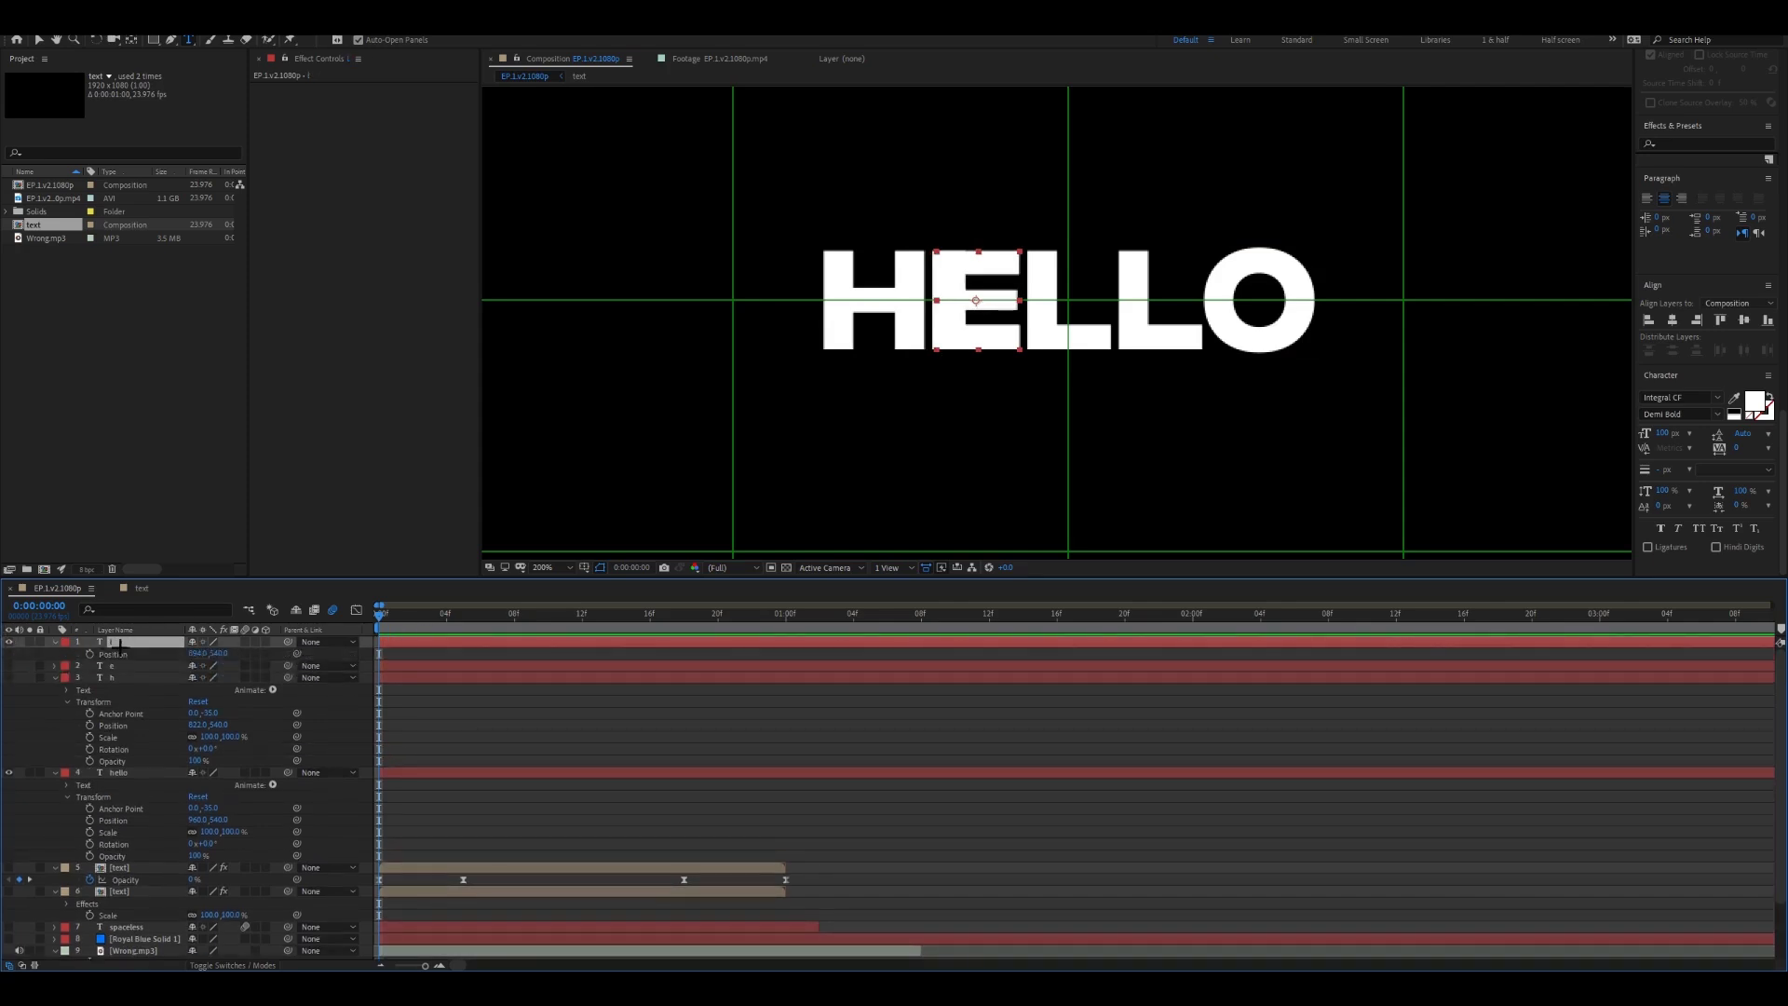
pyautogui.moveTo(197, 652); pyautogui.dragTo(233, 653)
pyautogui.scroll(2, 931, 441)
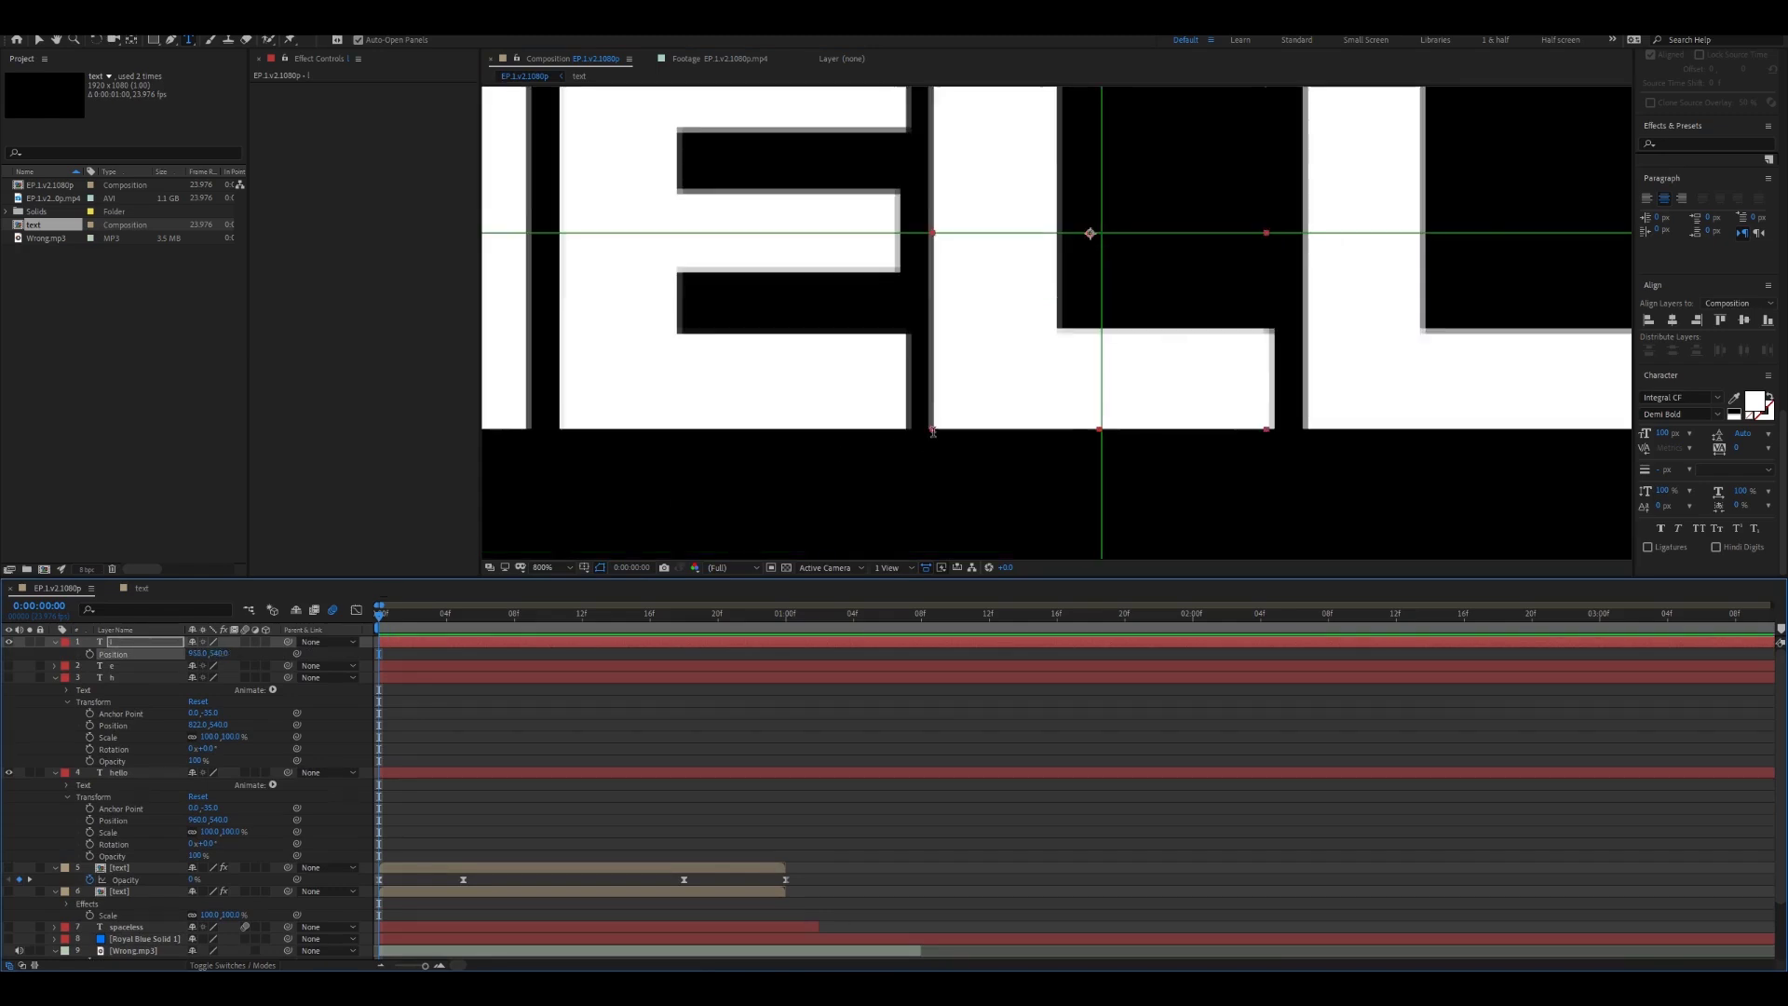
pyautogui.moveTo(961, 390); pyautogui.dragTo(856, 436)
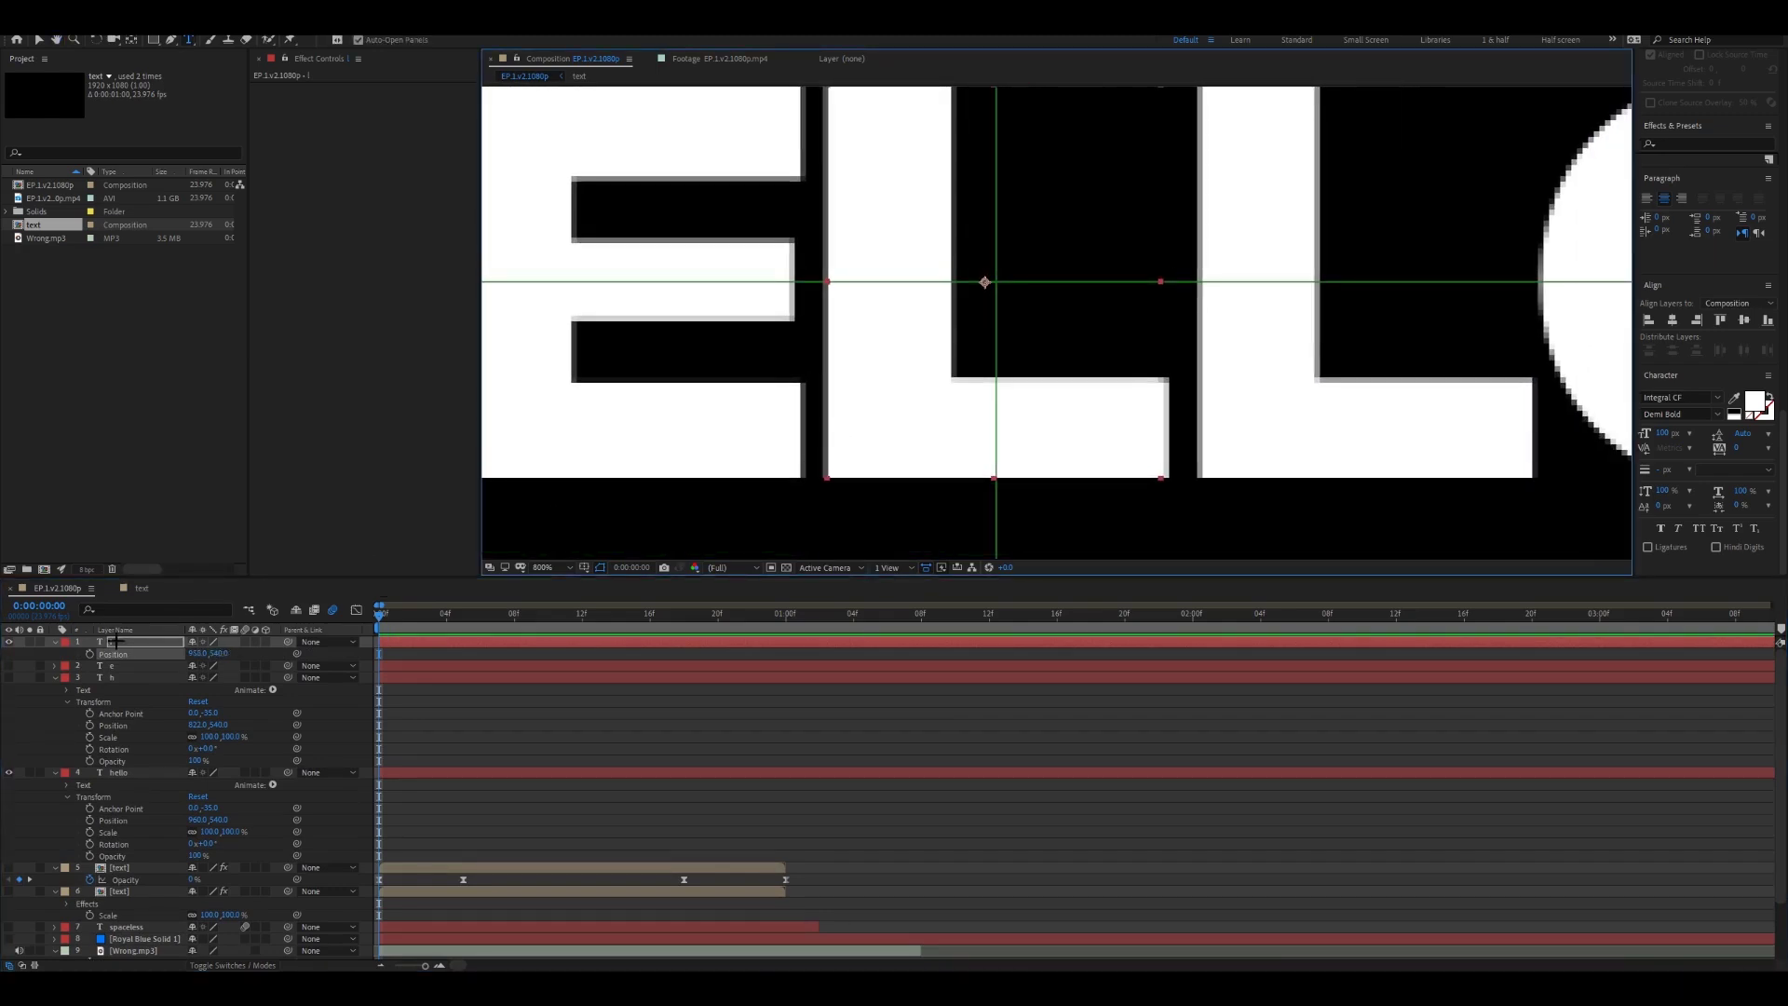
# Compare the "l" layer with the word by toggling its visibility, and fine-tune its X position to 960.
pyautogui.click(9, 642)
pyautogui.click(9, 642)
pyautogui.click(10, 642)
pyautogui.click(9, 641)
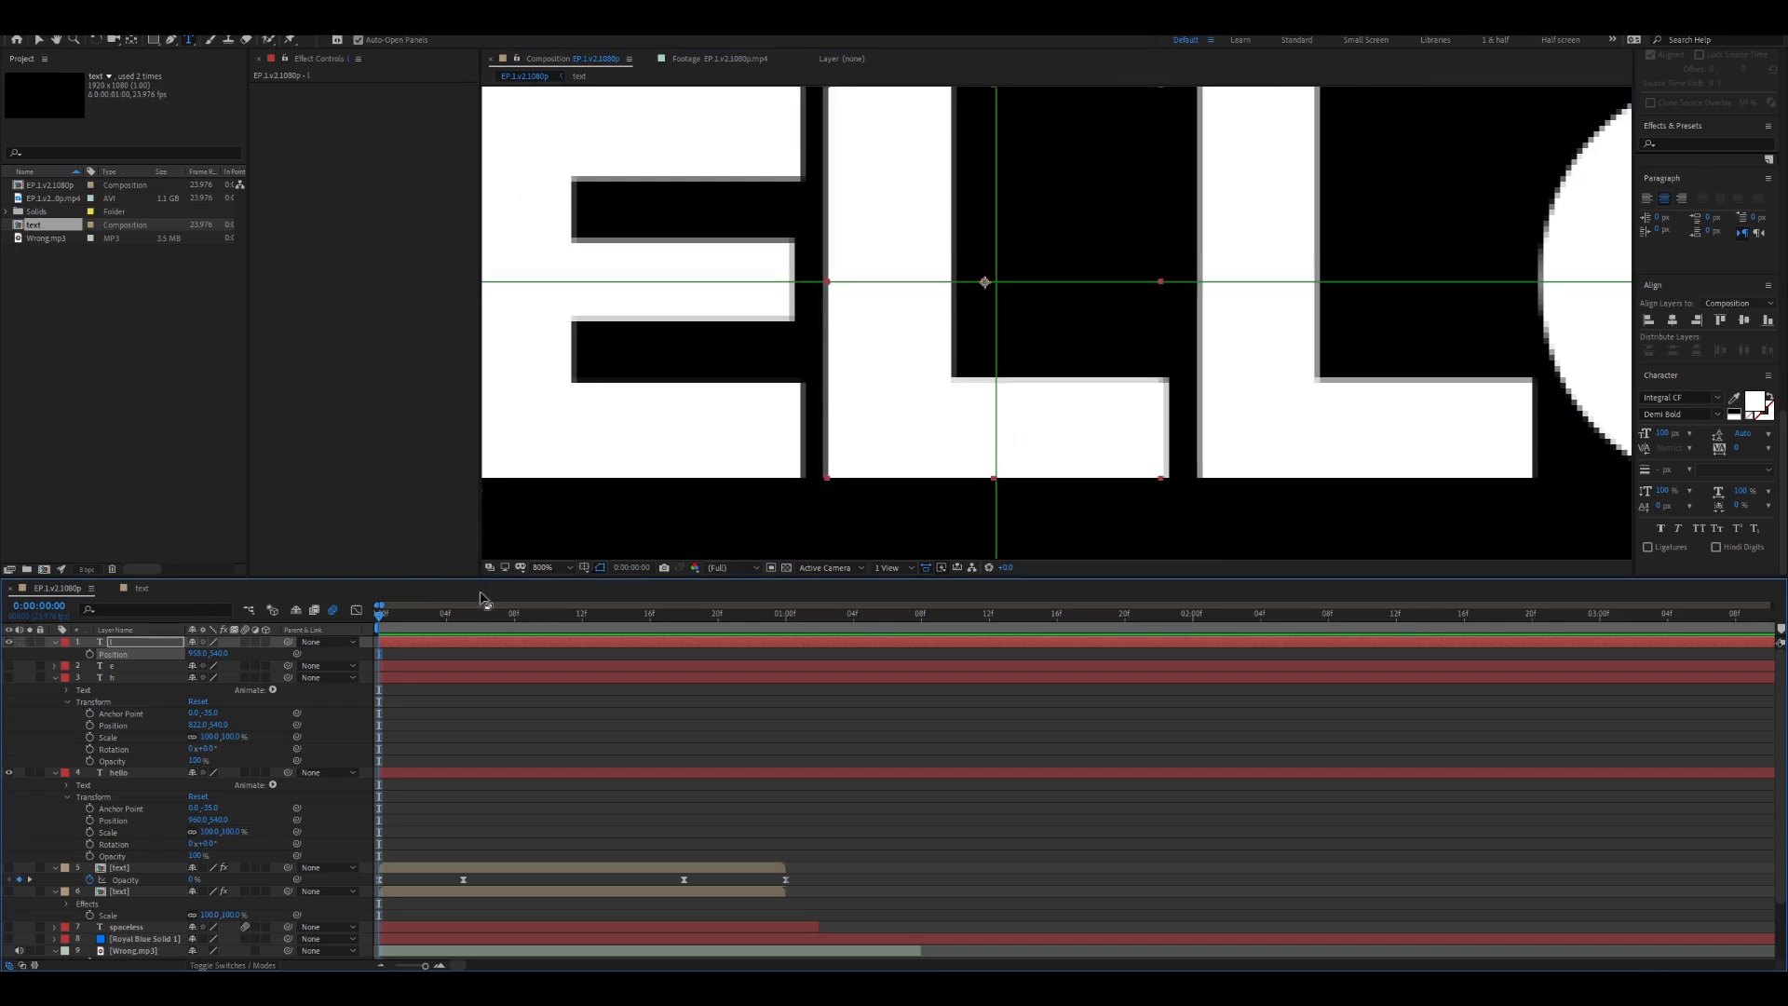
pyautogui.moveTo(192, 653); pyautogui.dragTo(189, 650)
pyautogui.click(9, 641)
pyautogui.click(10, 642)
pyautogui.click(9, 642)
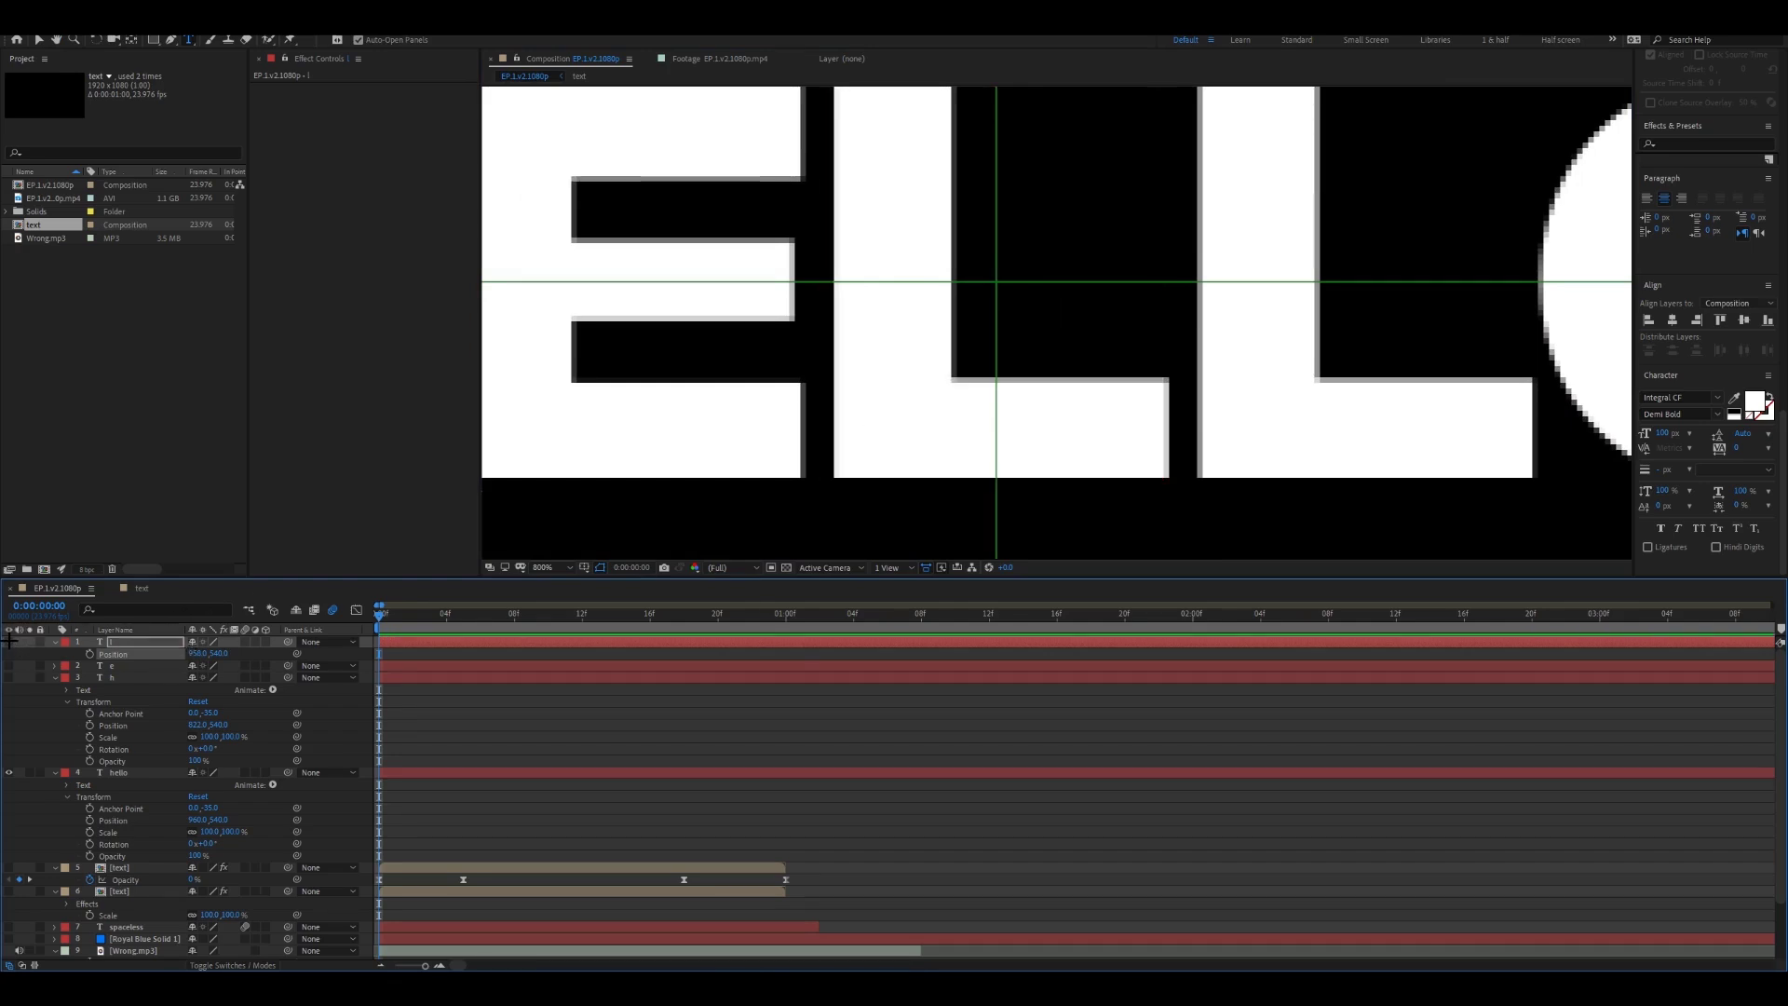
pyautogui.click(9, 642)
pyautogui.click(10, 642)
pyautogui.click(9, 642)
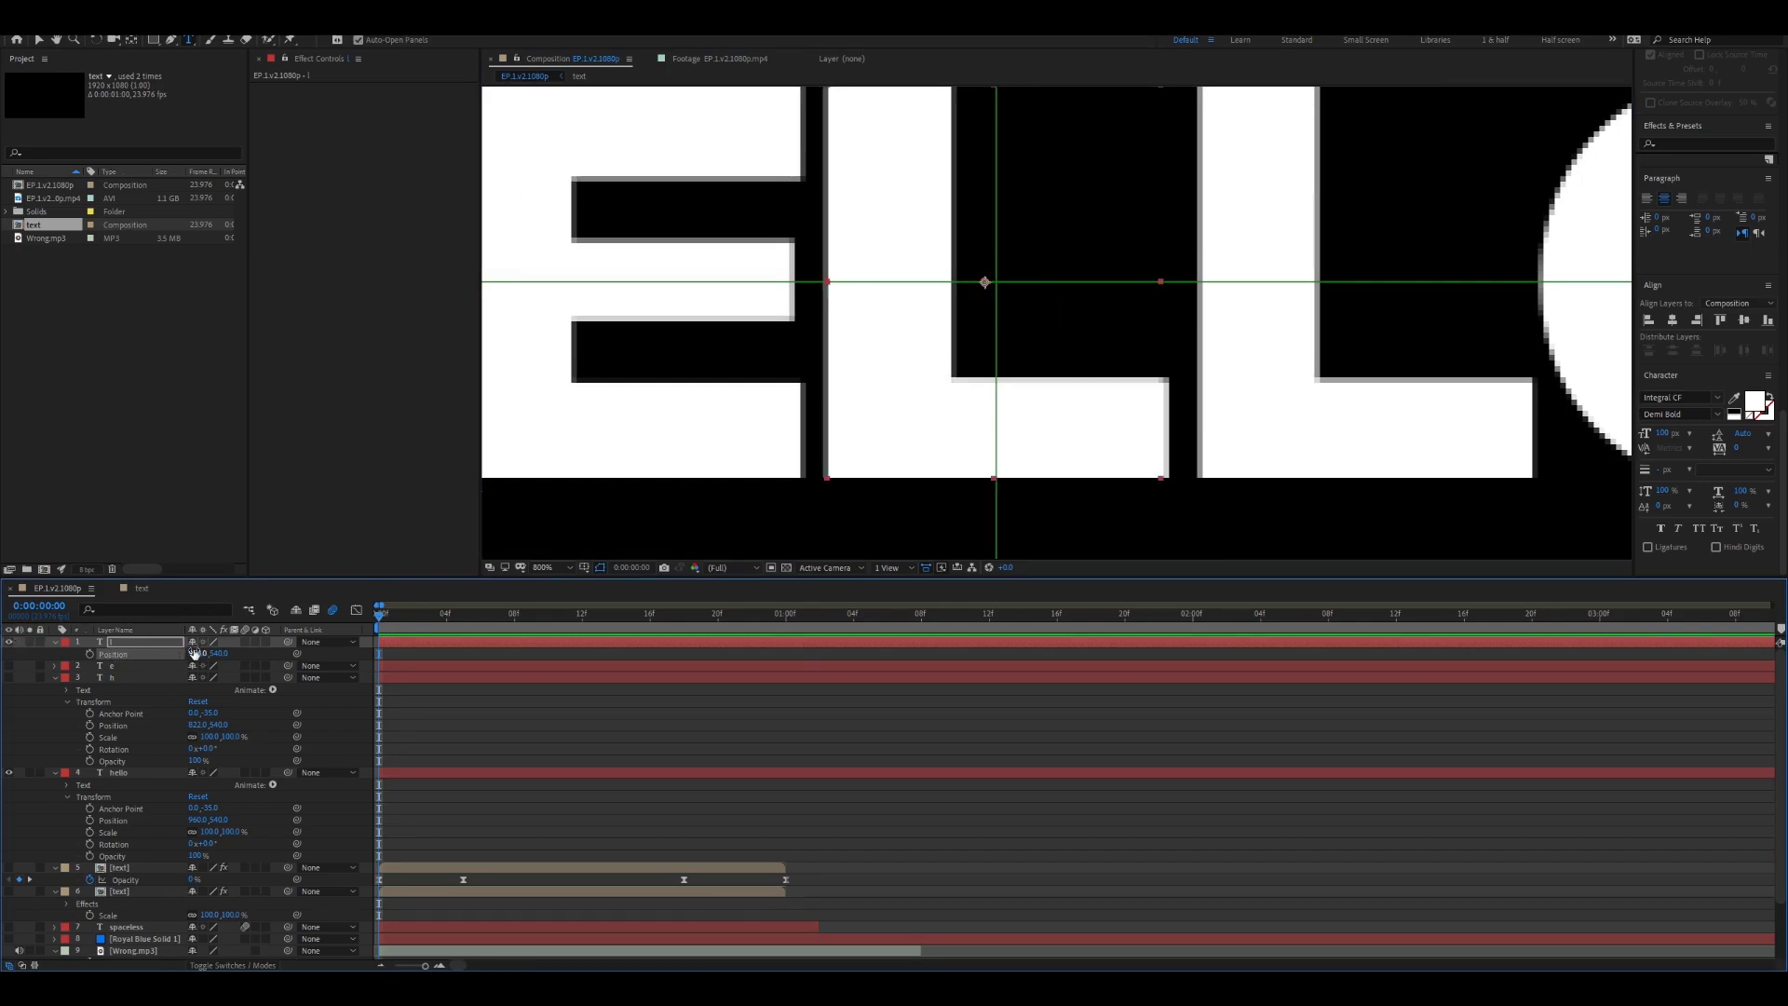
pyautogui.moveTo(193, 652); pyautogui.dragTo(195, 652)
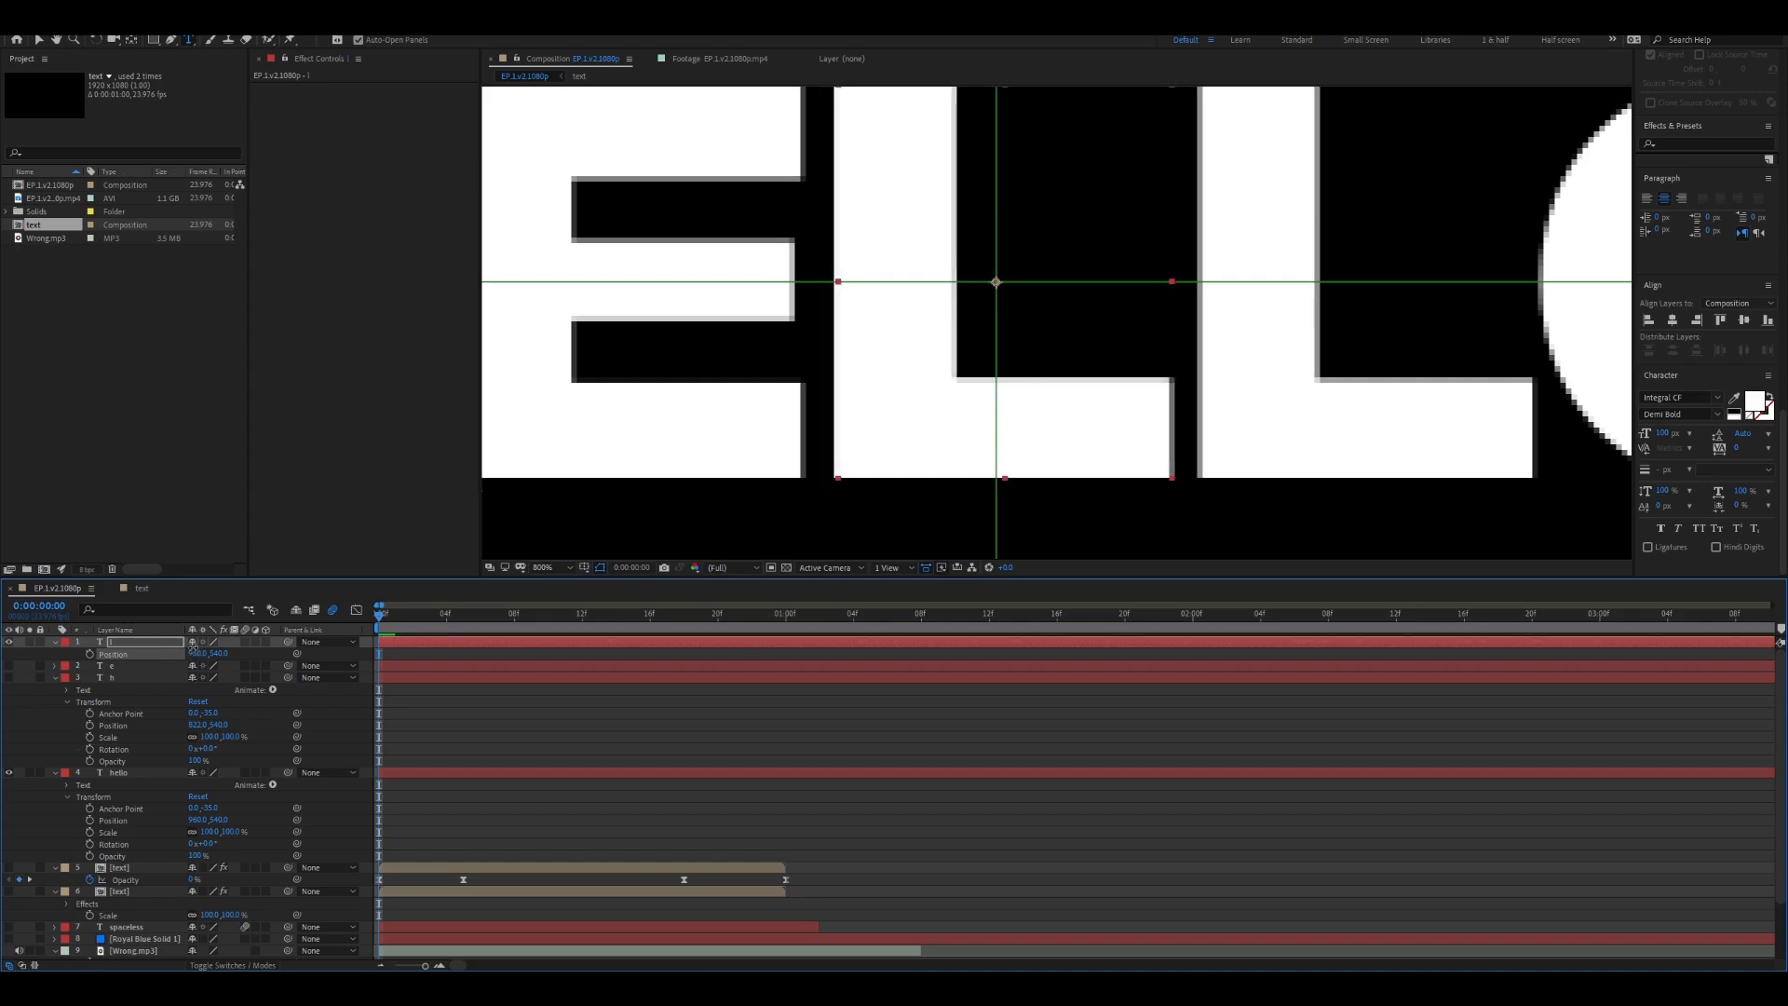
# Duplicate the "l" layer, hide the original, and set the copy's X position to 1024, over the second L.
pyautogui.scroll(-1, 866, 428)
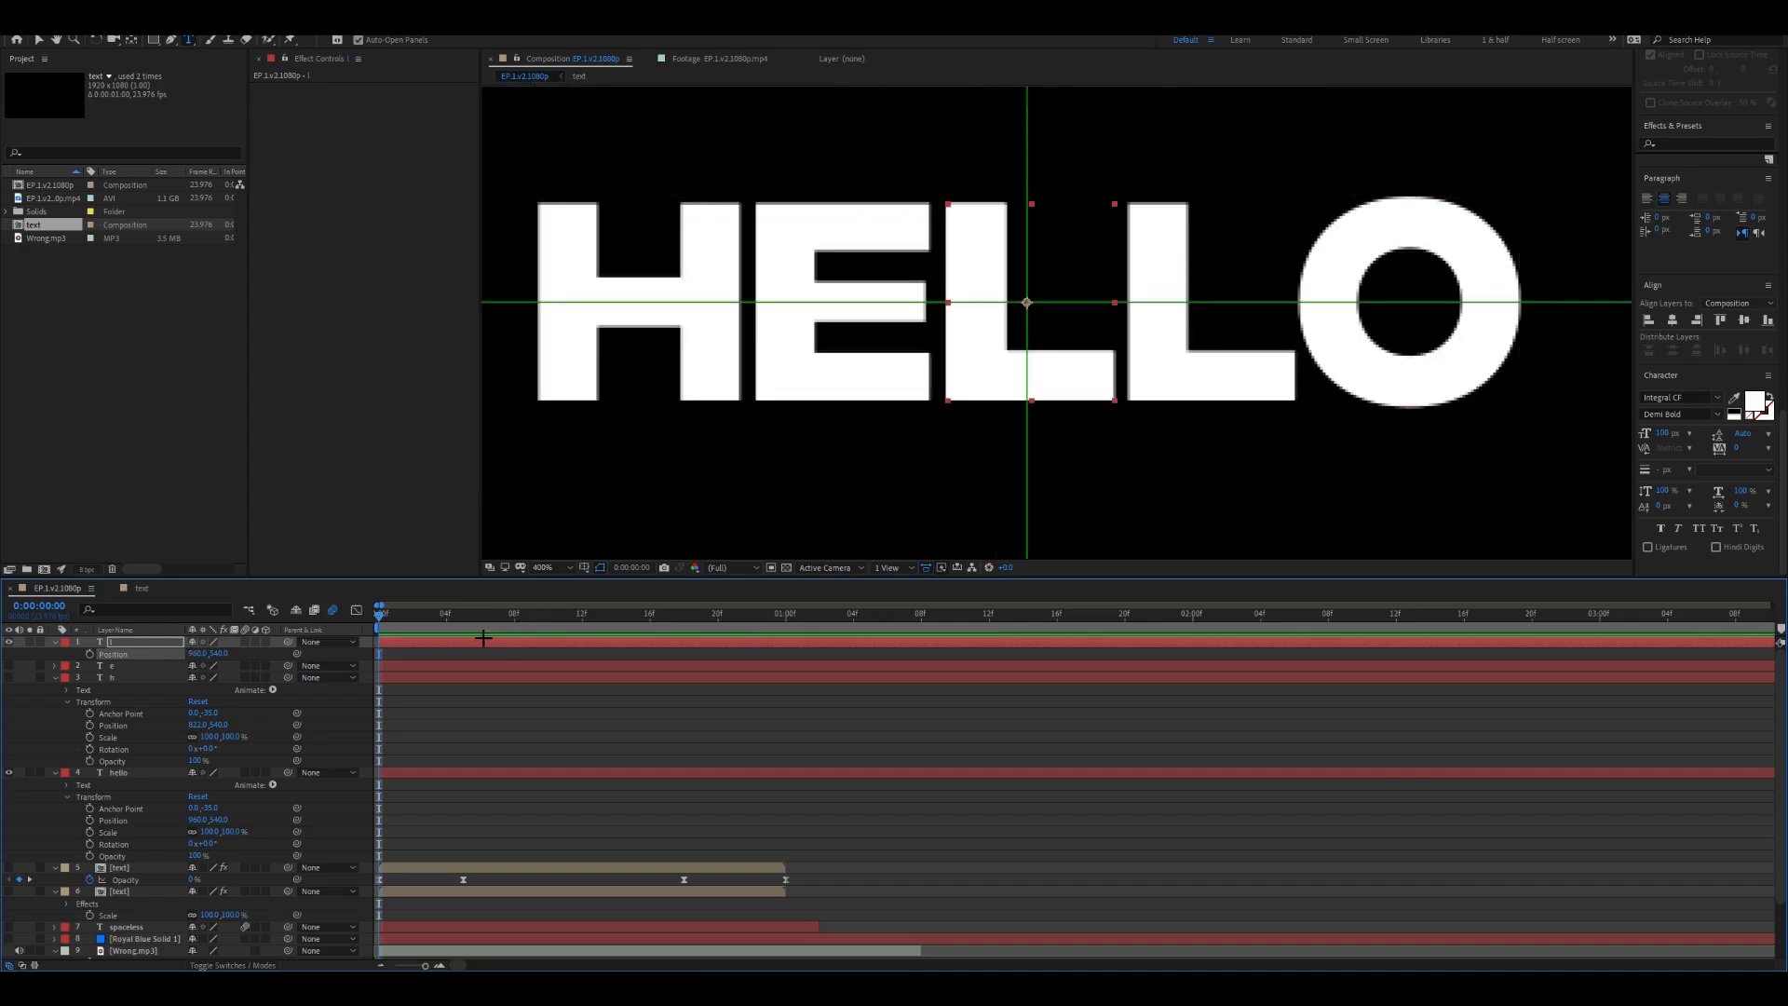
pyautogui.hotkey('ctrl', 'd')
pyautogui.click(8, 653)
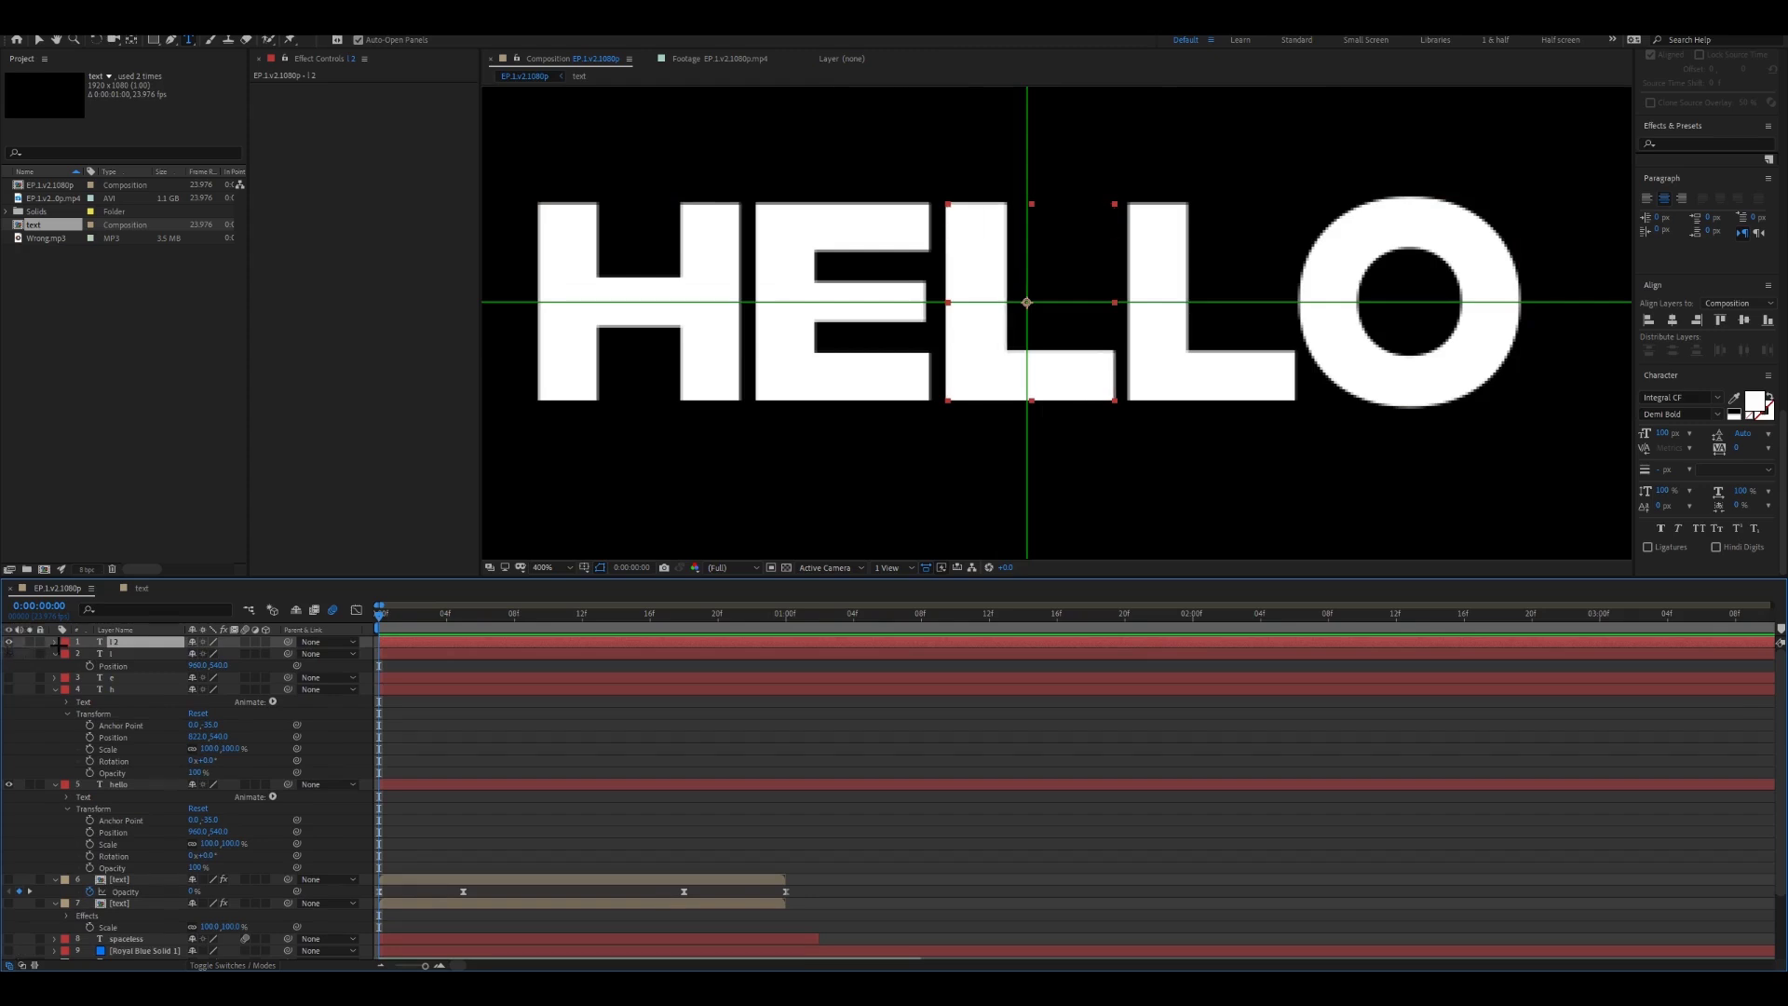
pyautogui.press('p')
pyautogui.moveTo(195, 658); pyautogui.dragTo(237, 652)
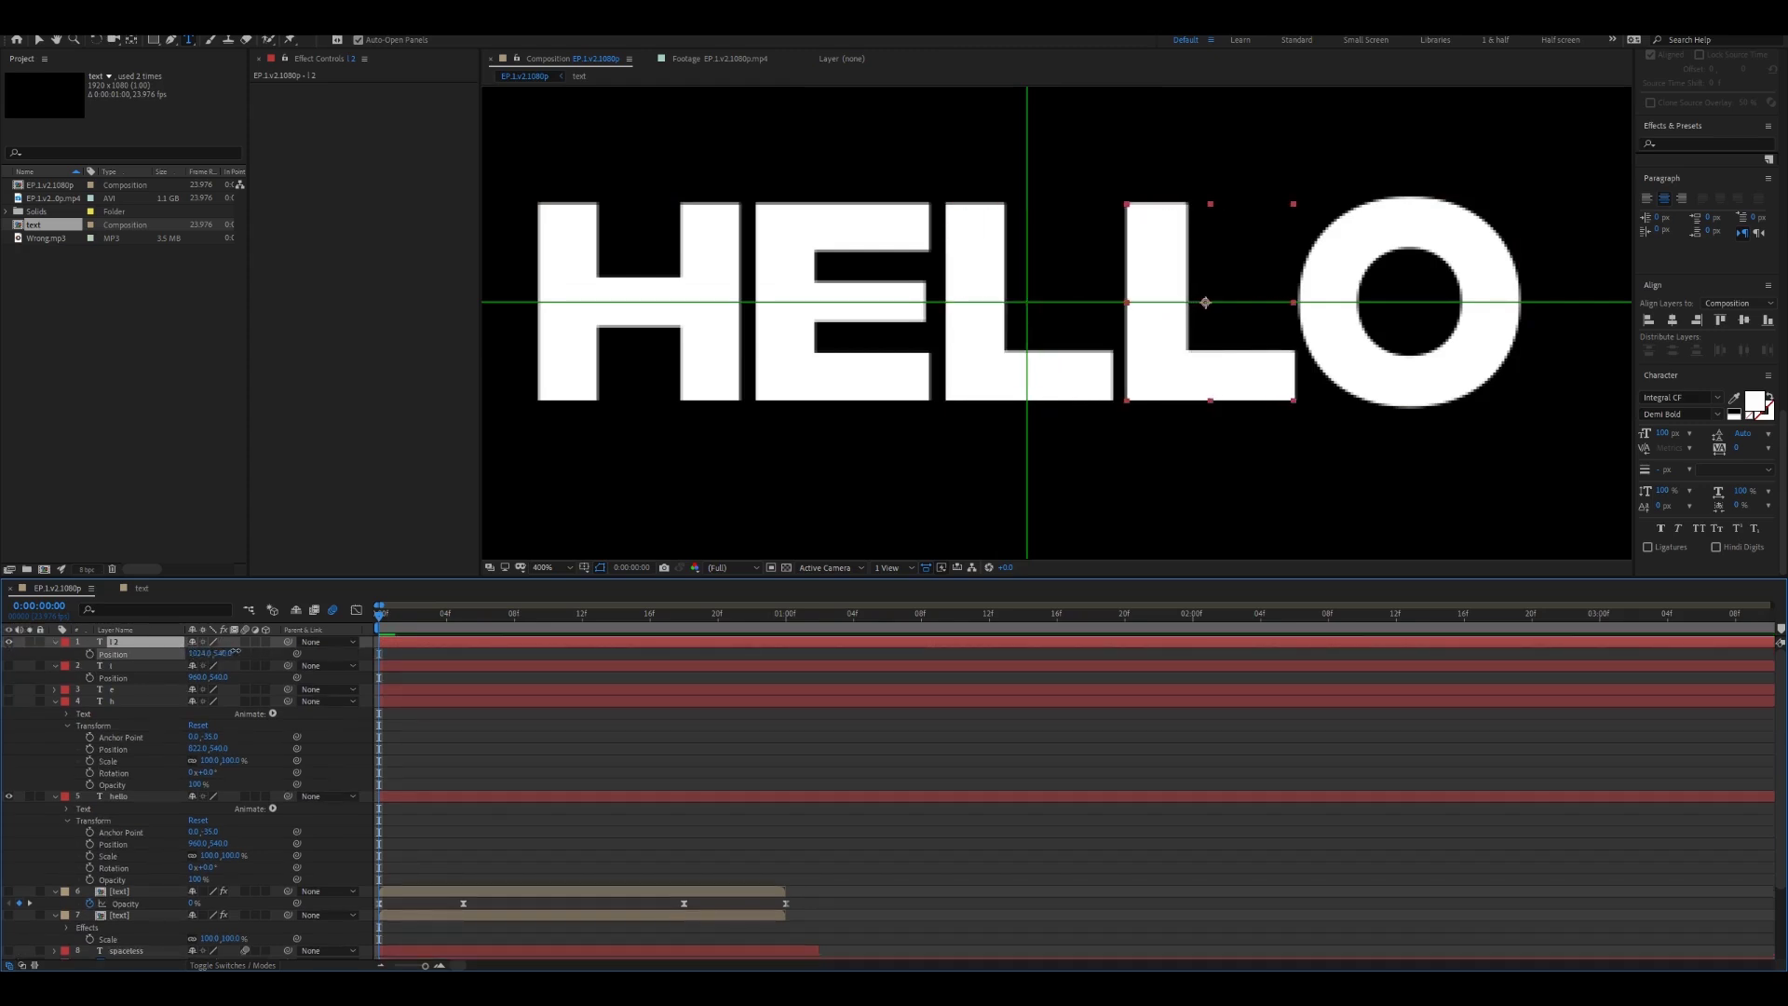
# Duplicate the second "l" layer and change the copy's text to "o".
pyautogui.scroll(1, 1263, 347)
pyautogui.moveTo(1263, 347); pyautogui.dragTo(682, 382)
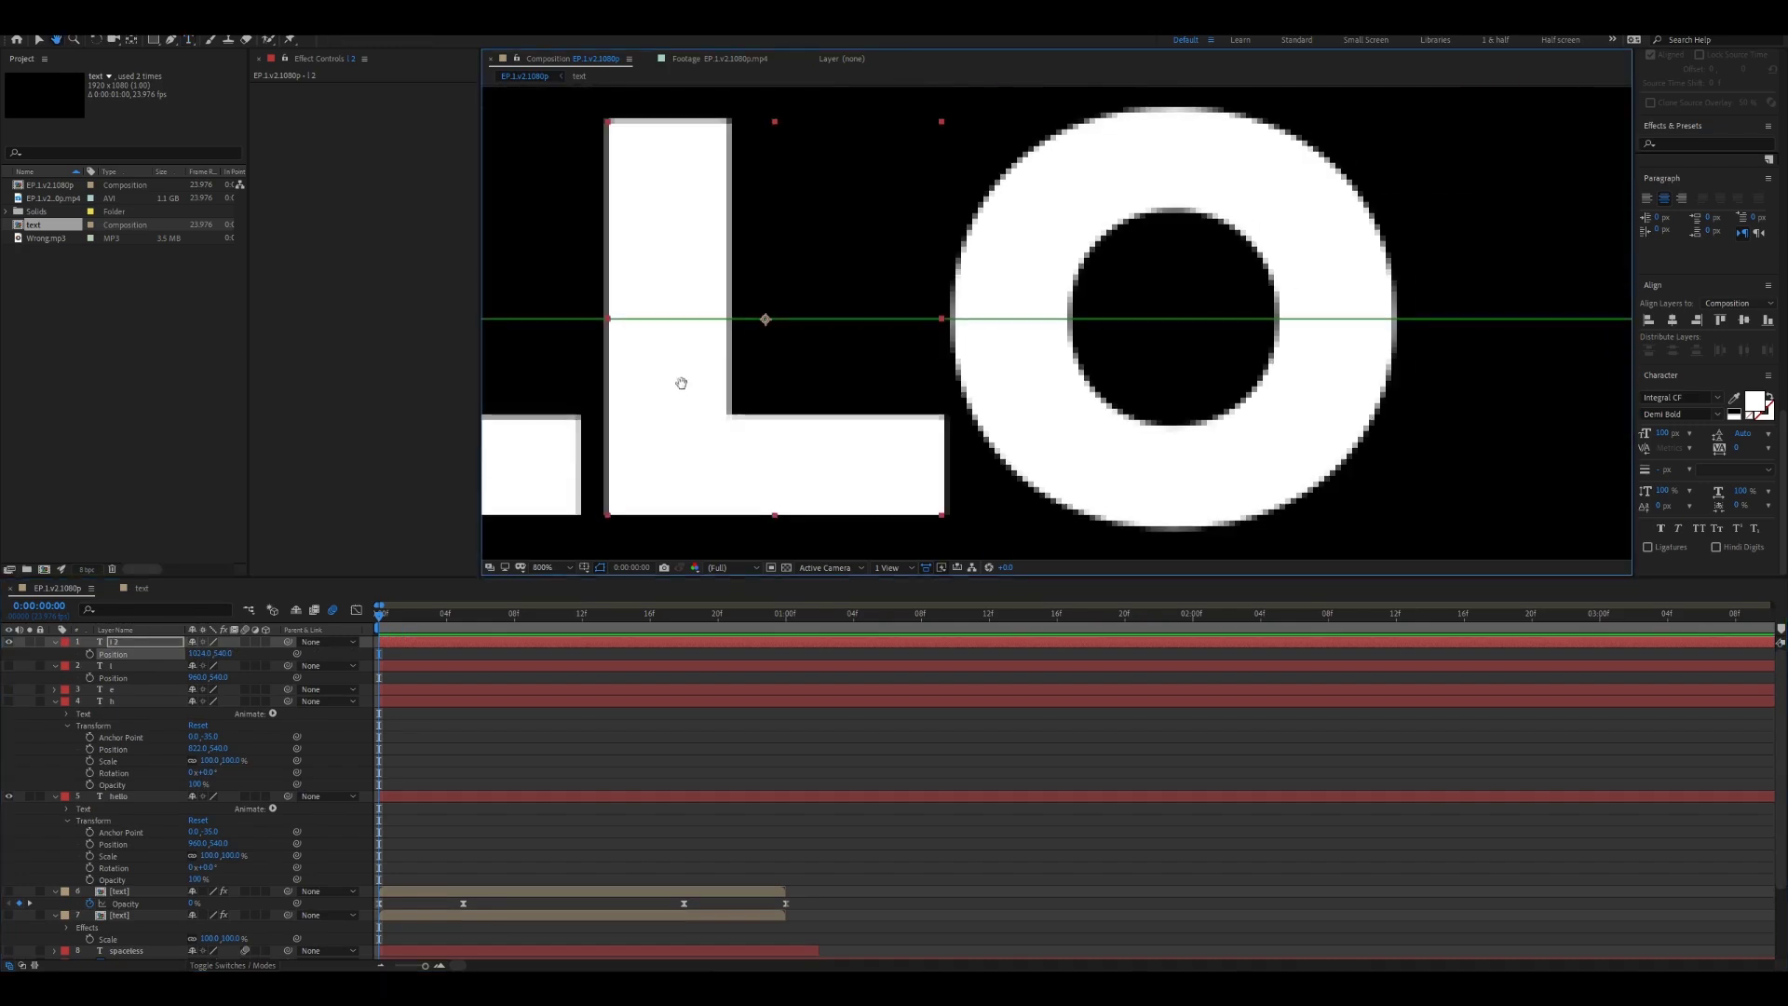
pyautogui.hotkey('ctrl', 'd')
pyautogui.doubleClick(409, 642)
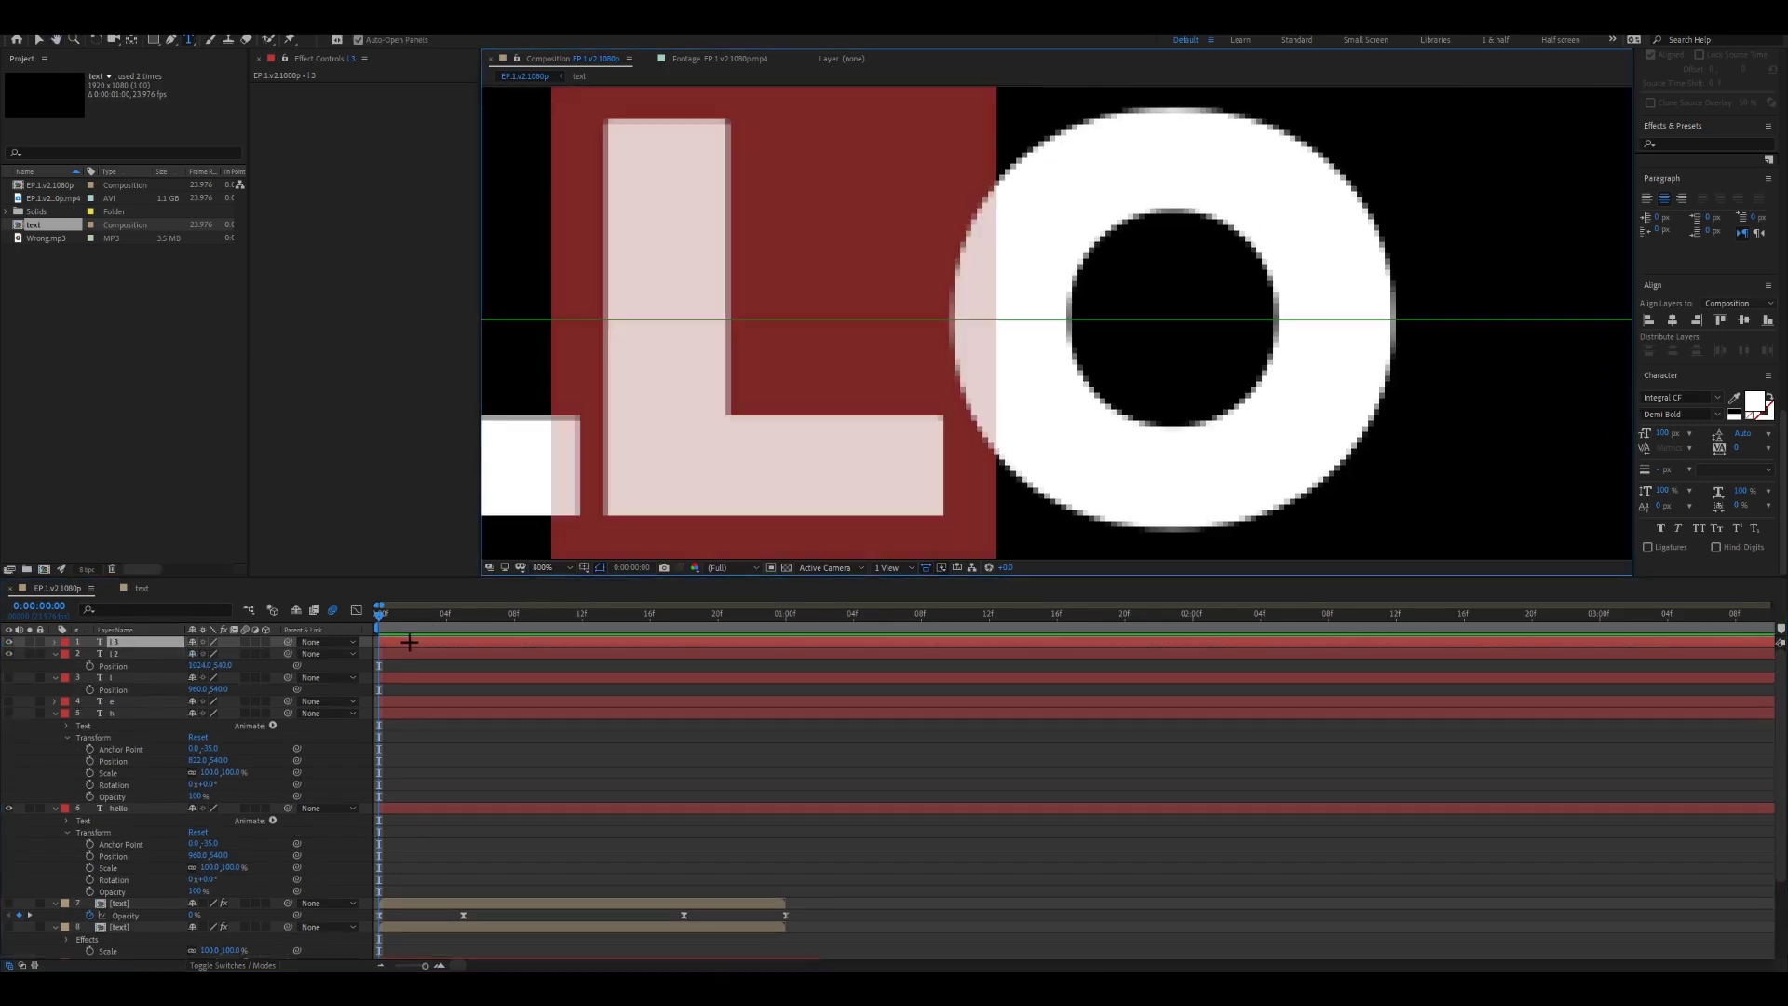
pyautogui.write('o')
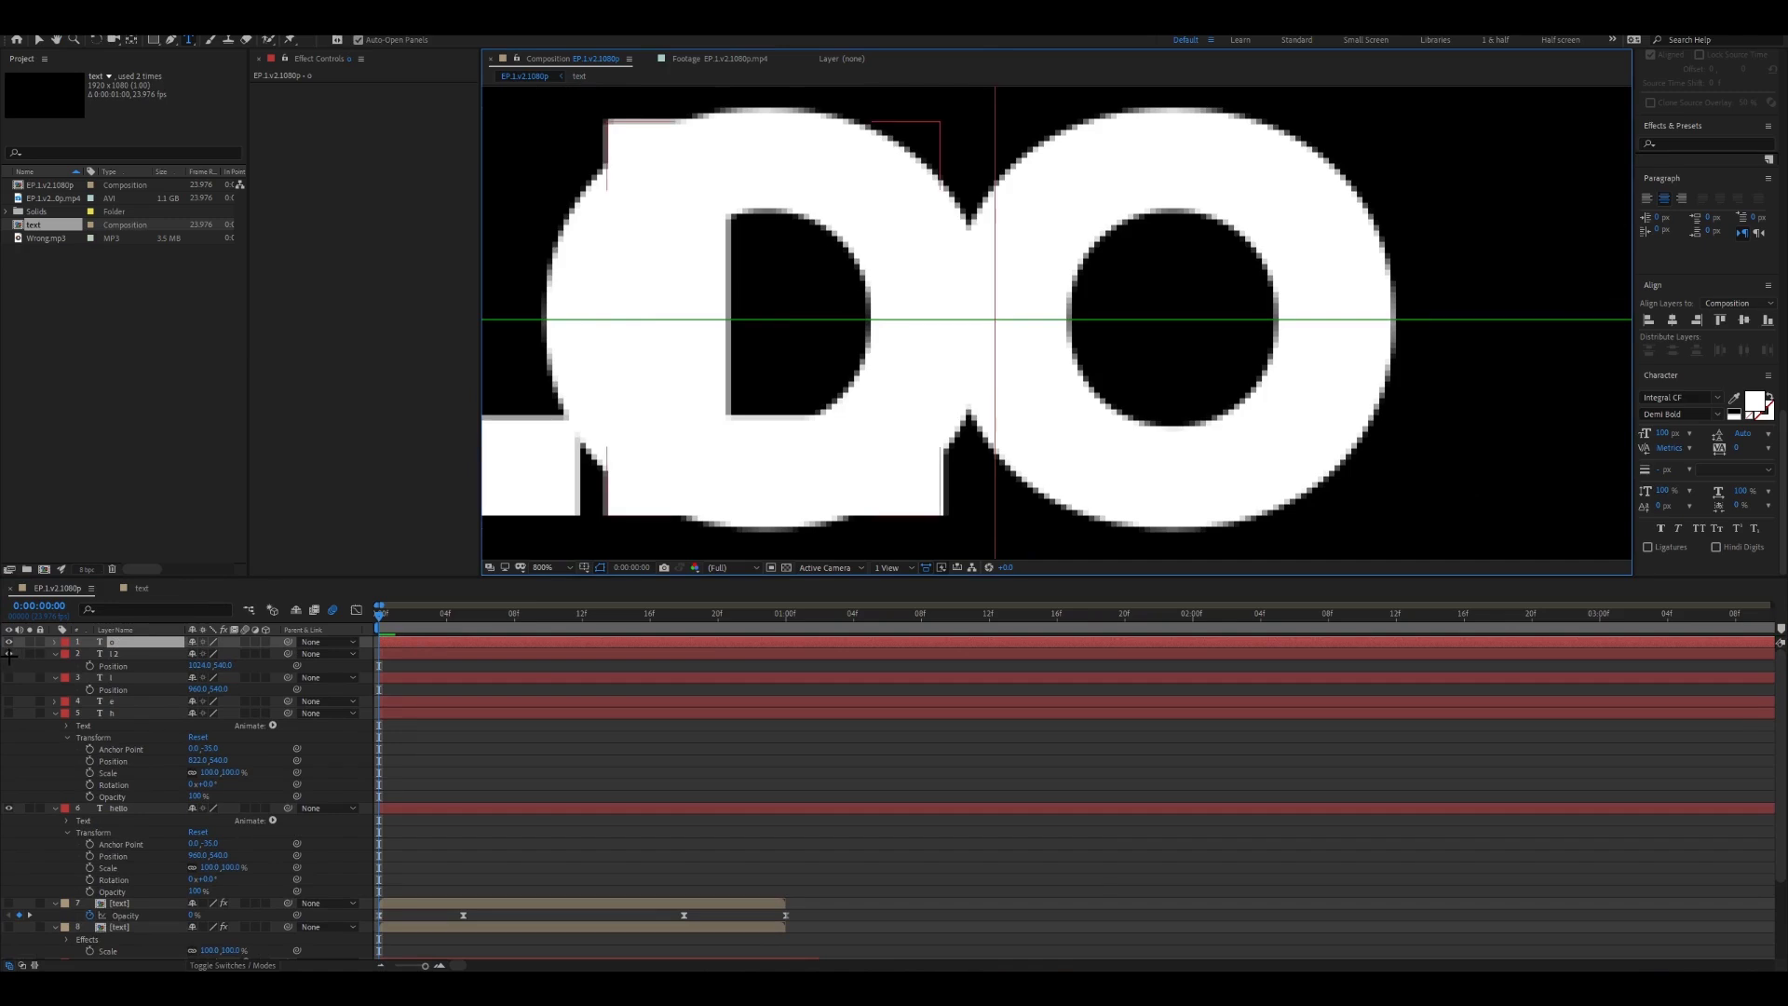
# Move the "o" layer horizontally so it sits exactly over the O of the original word.
pyautogui.click(458, 673)
pyautogui.press('p')
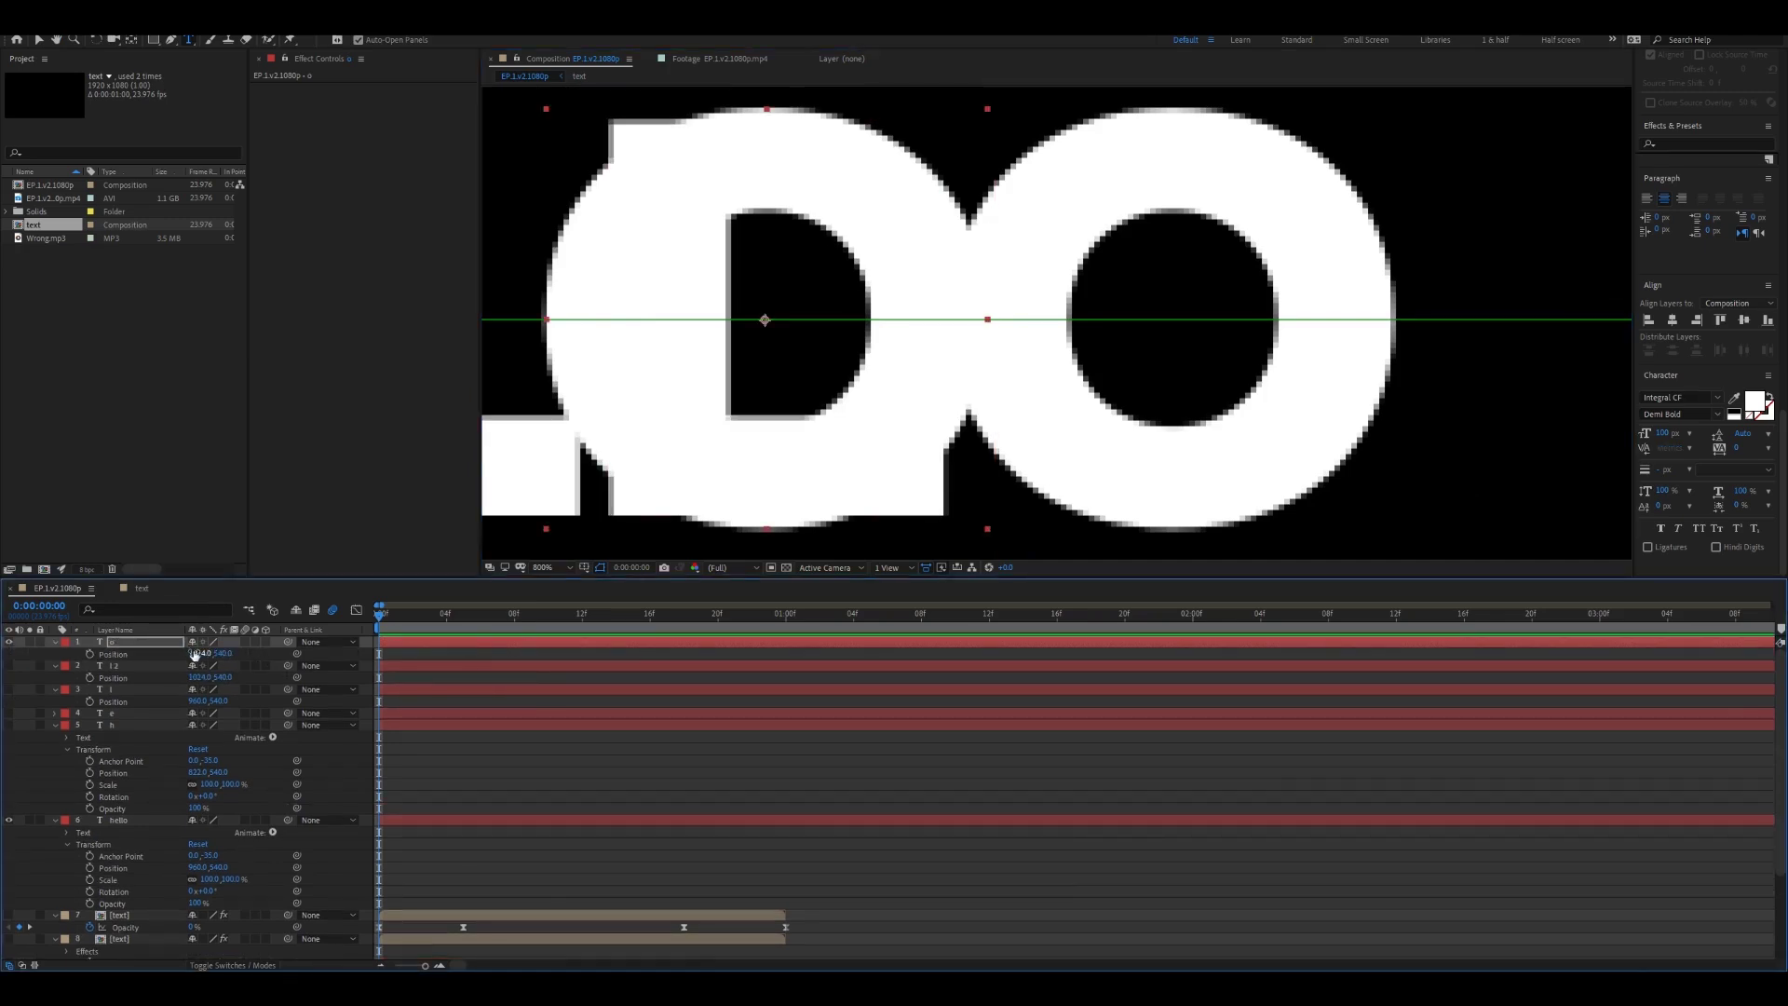
pyautogui.moveTo(195, 653); pyautogui.dragTo(237, 642)
pyautogui.scroll(-4, 890, 466)
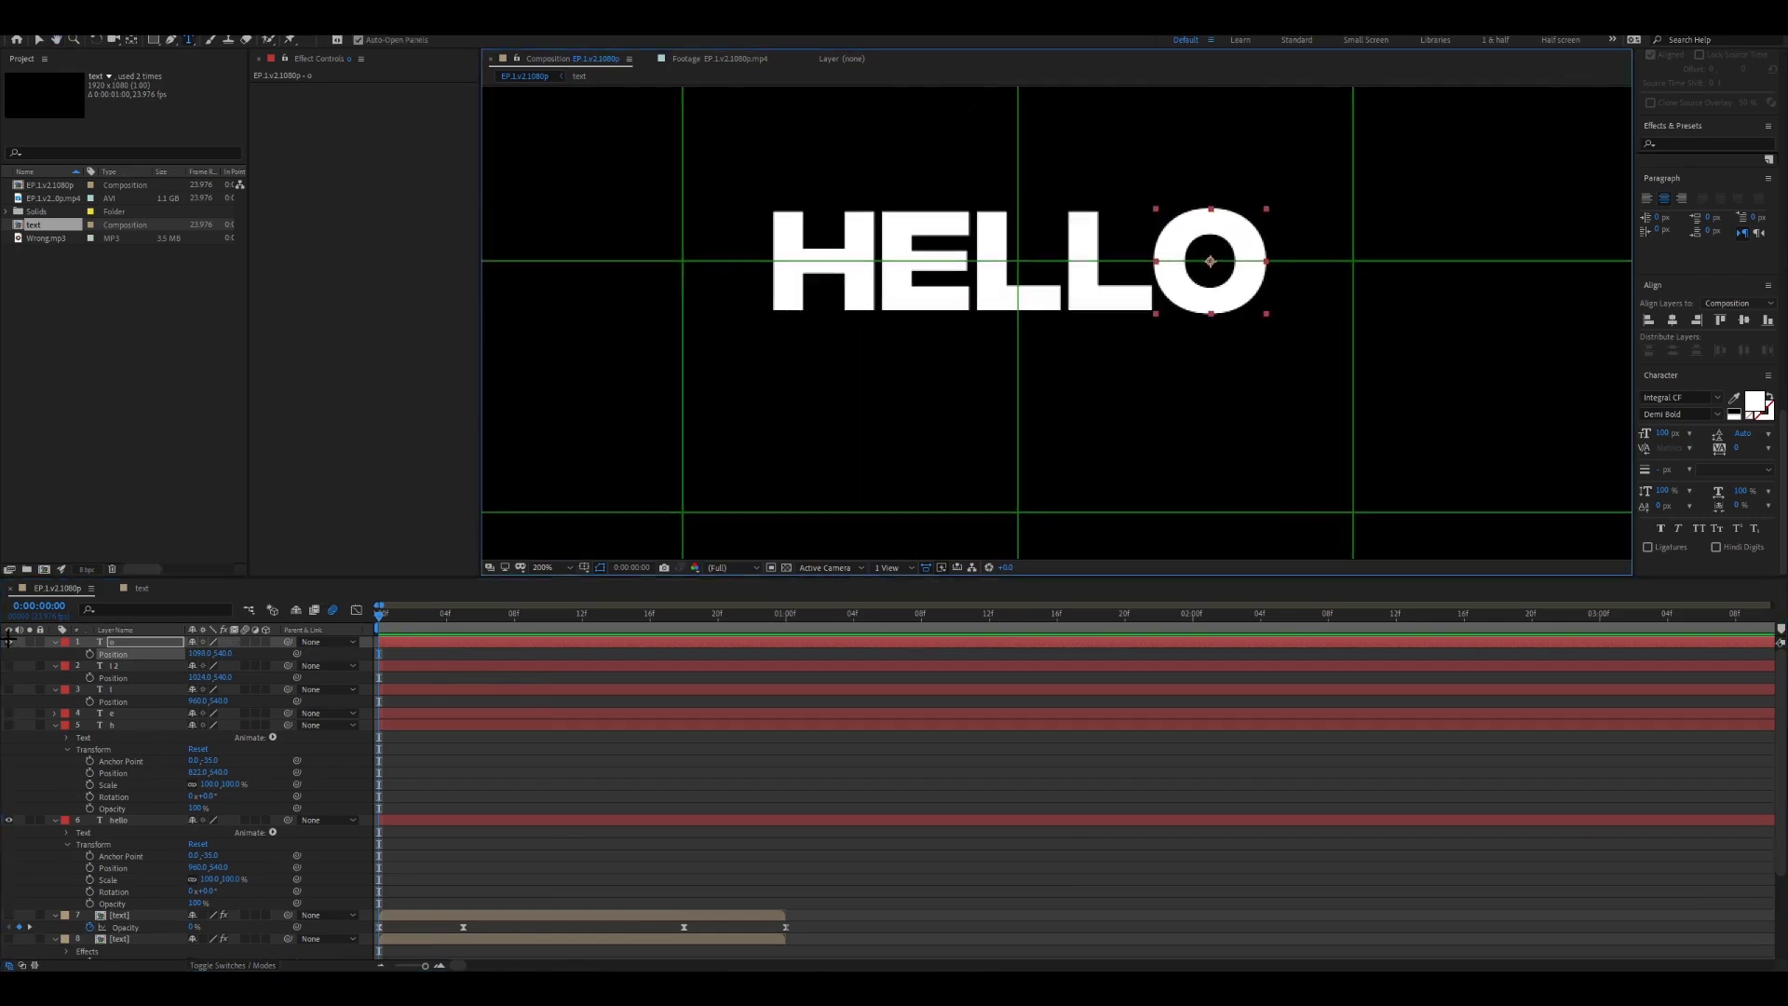
# Hide the original "hello" layer, make all five letter layers visible, and return to the Selection tool.
pyautogui.click(9, 642)
pyautogui.click(8, 820)
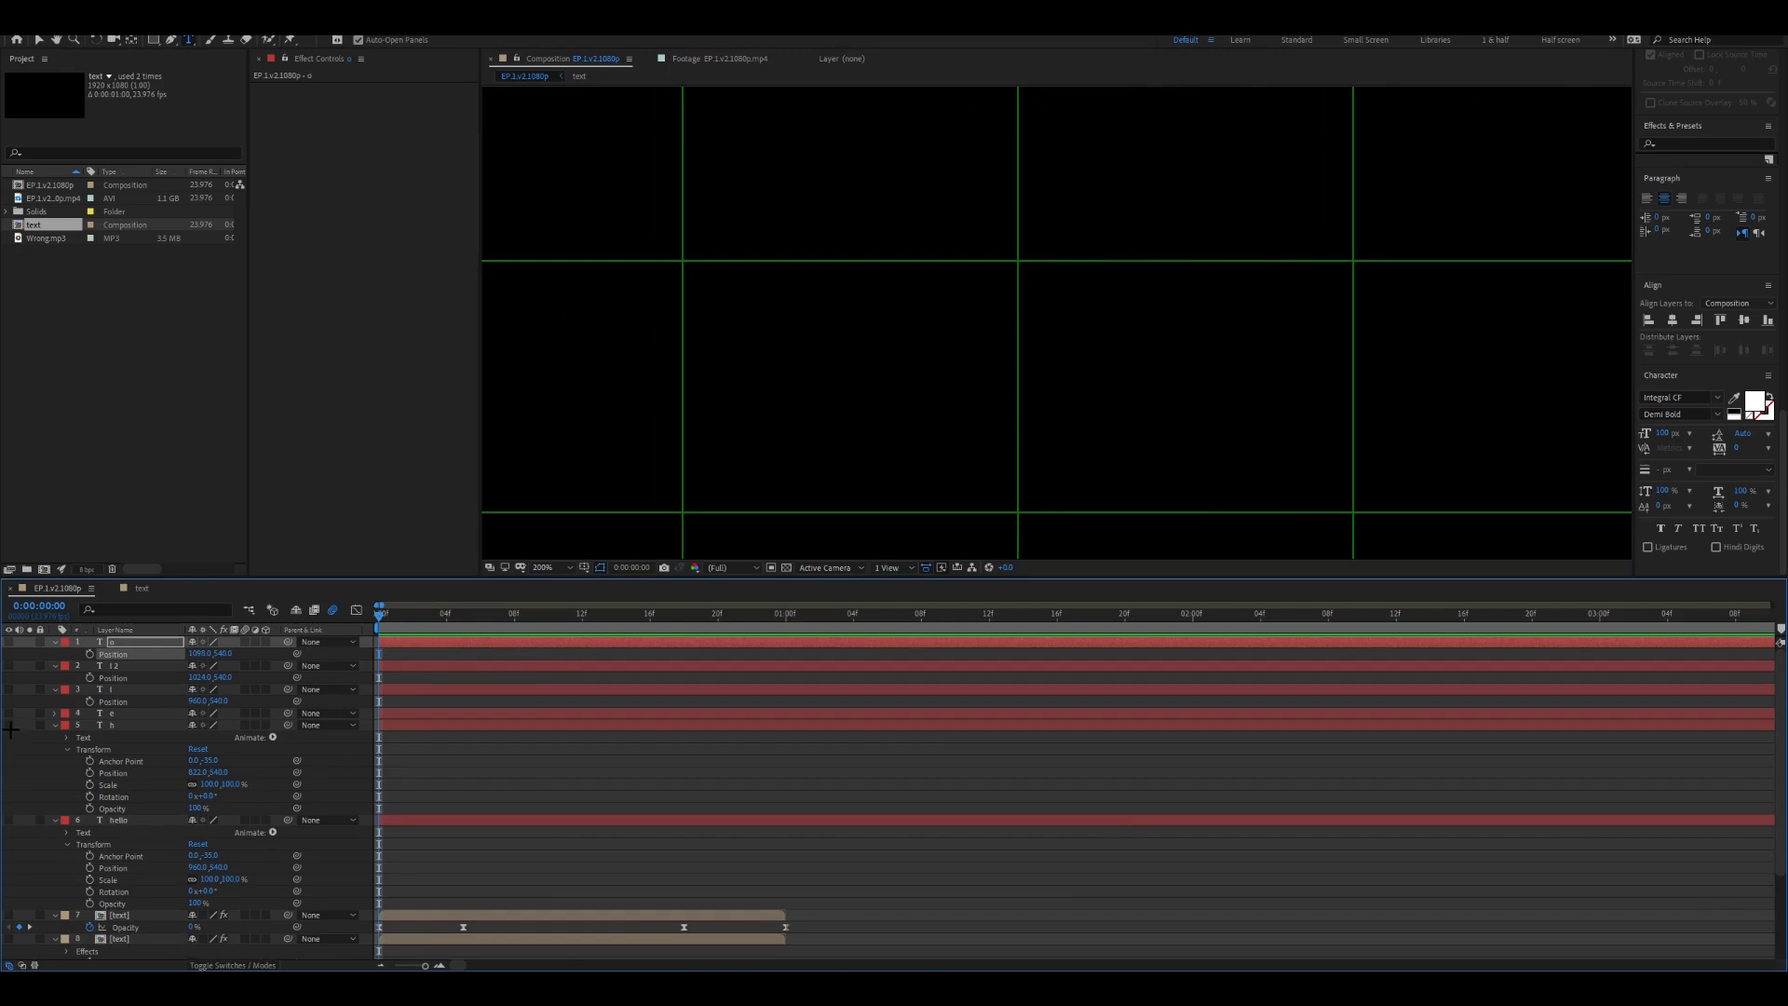
pyautogui.click(9, 643)
pyautogui.click(1006, 875)
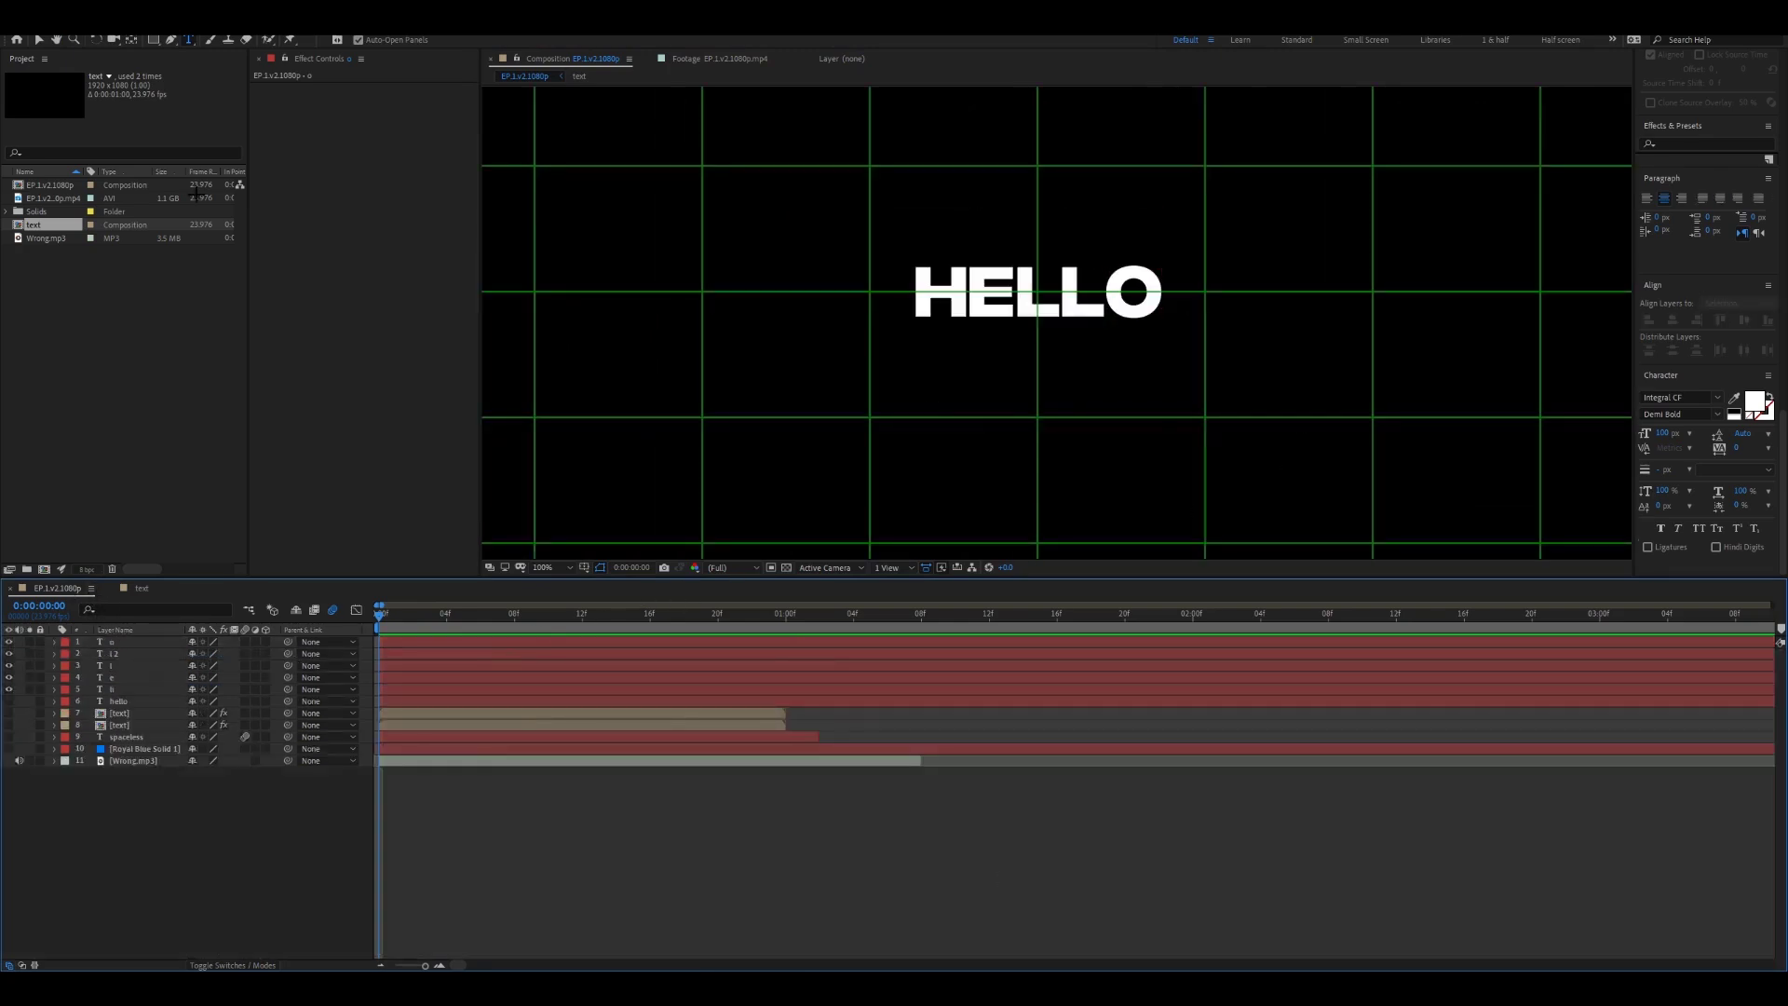
pyautogui.click(38, 39)
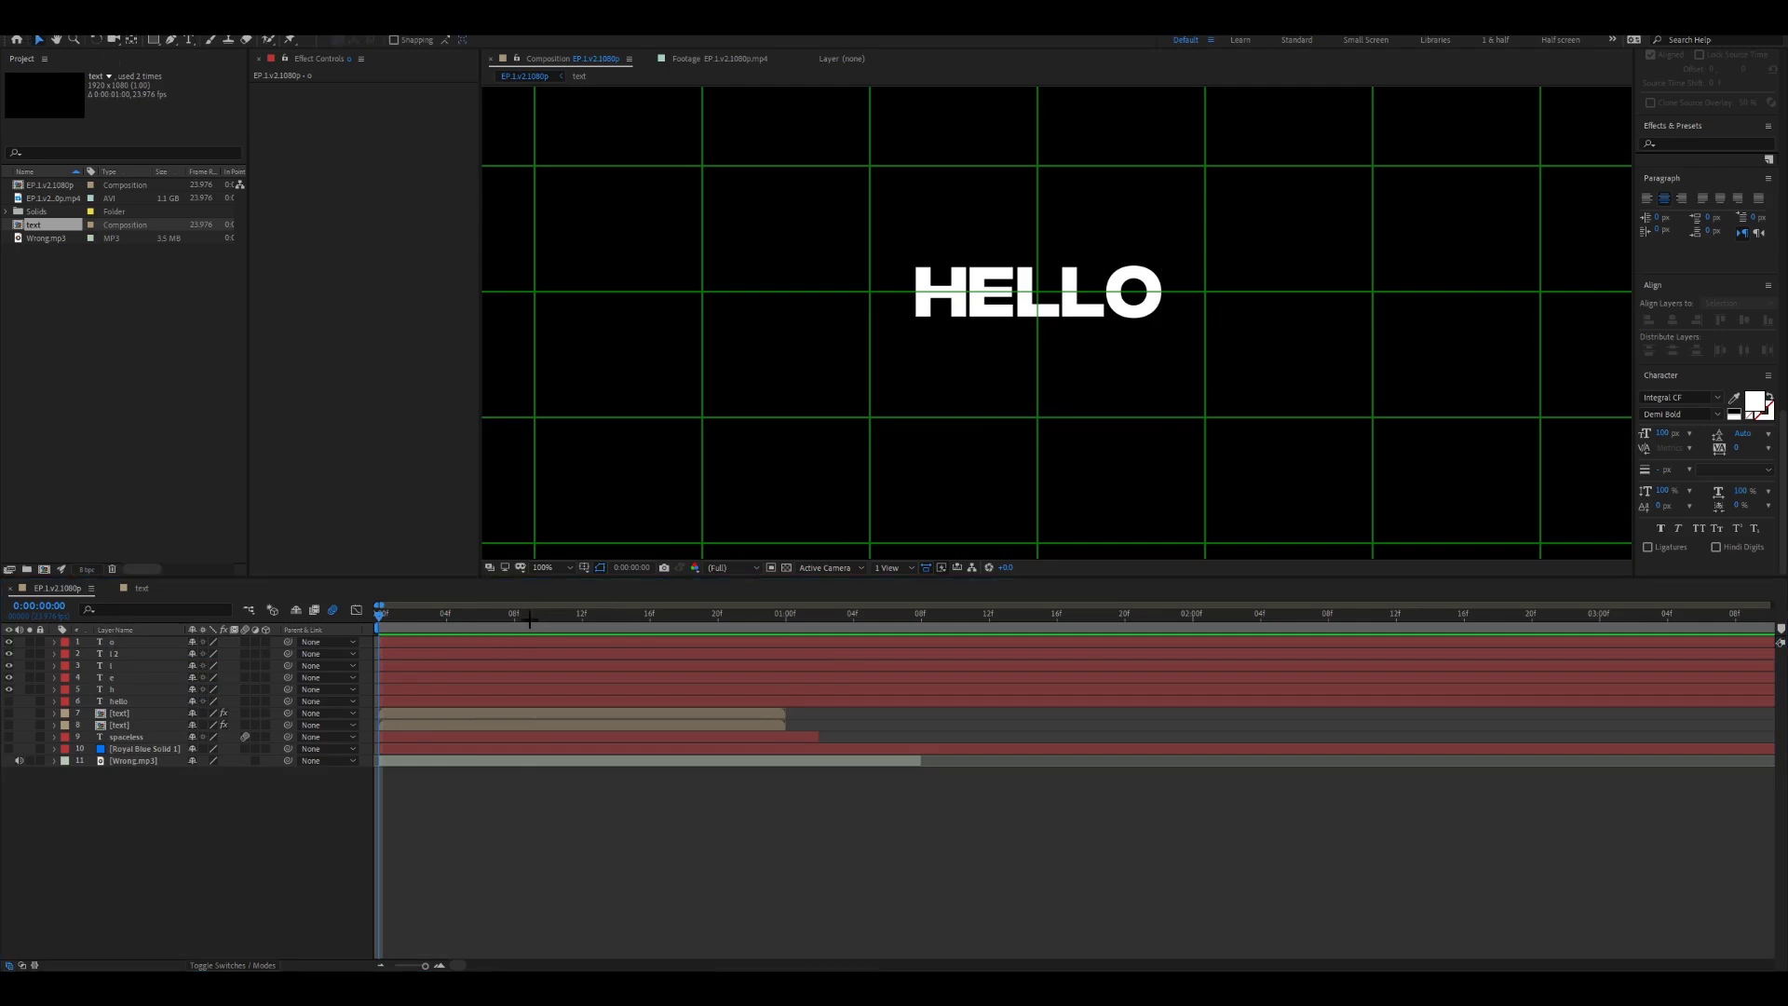
# Reveal the audio waveform of the Wrong.mp3 layer in the timeline.
pyautogui.click(400, 760)
pyautogui.press('l')
pyautogui.press('l')
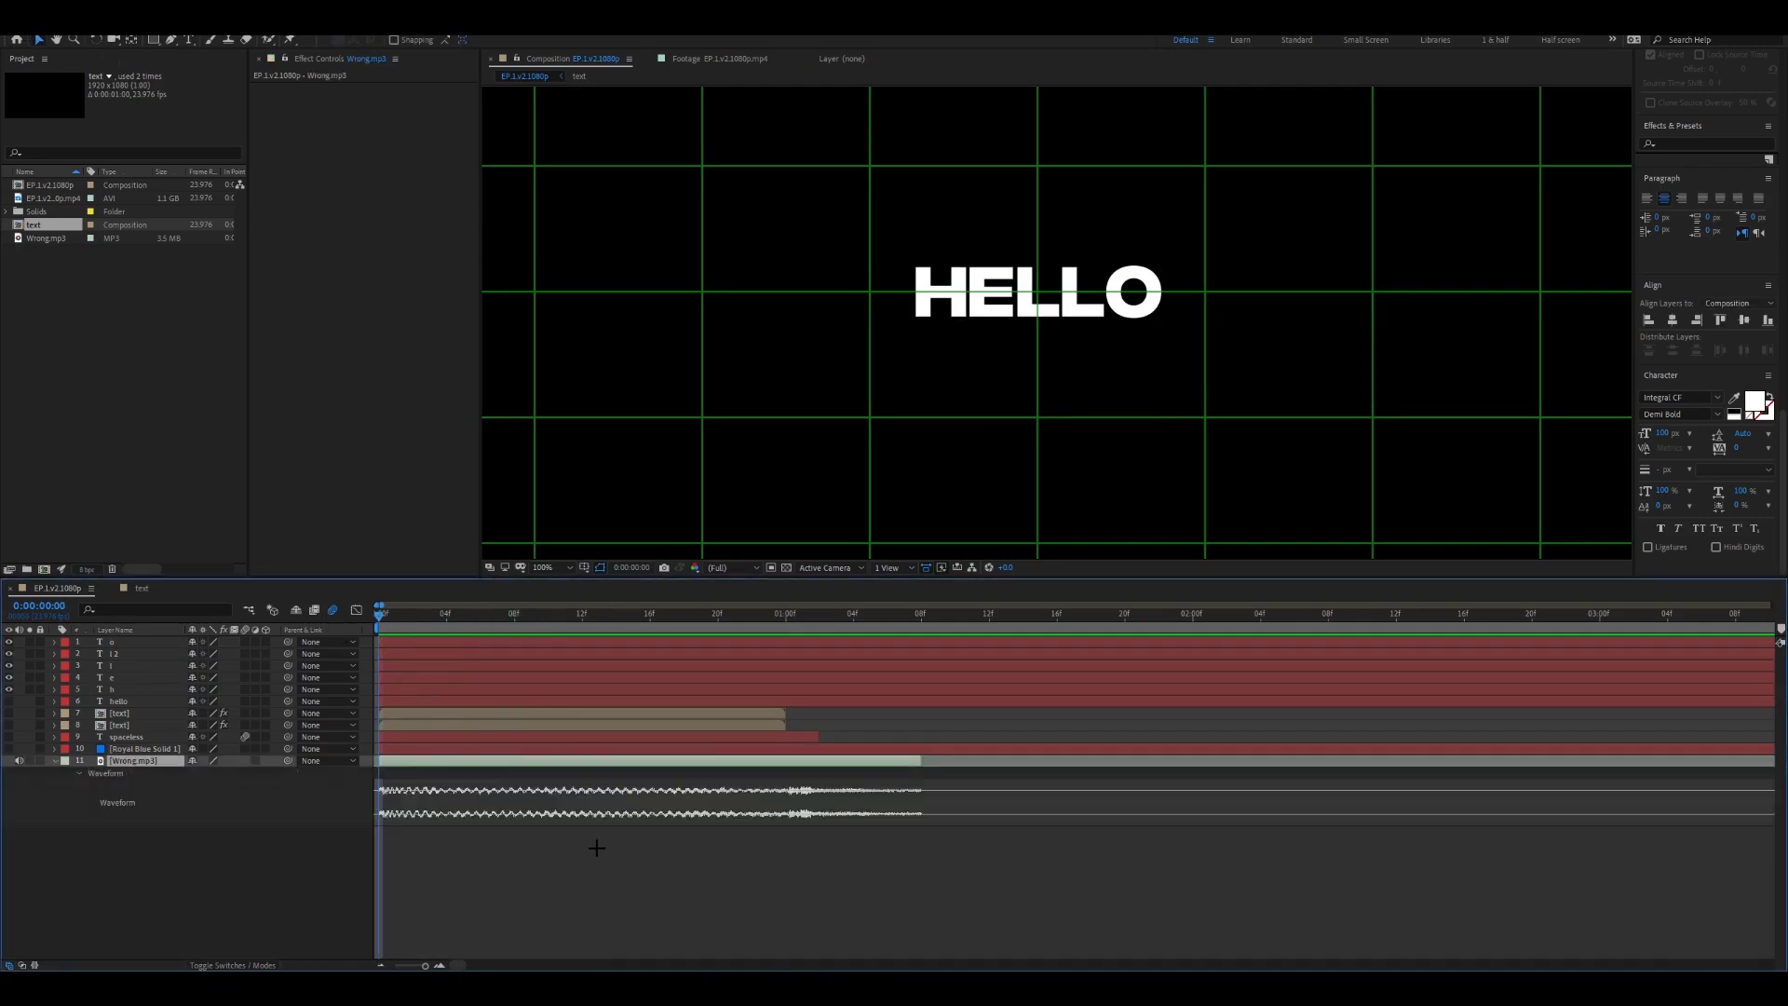
pyautogui.click(596, 848)
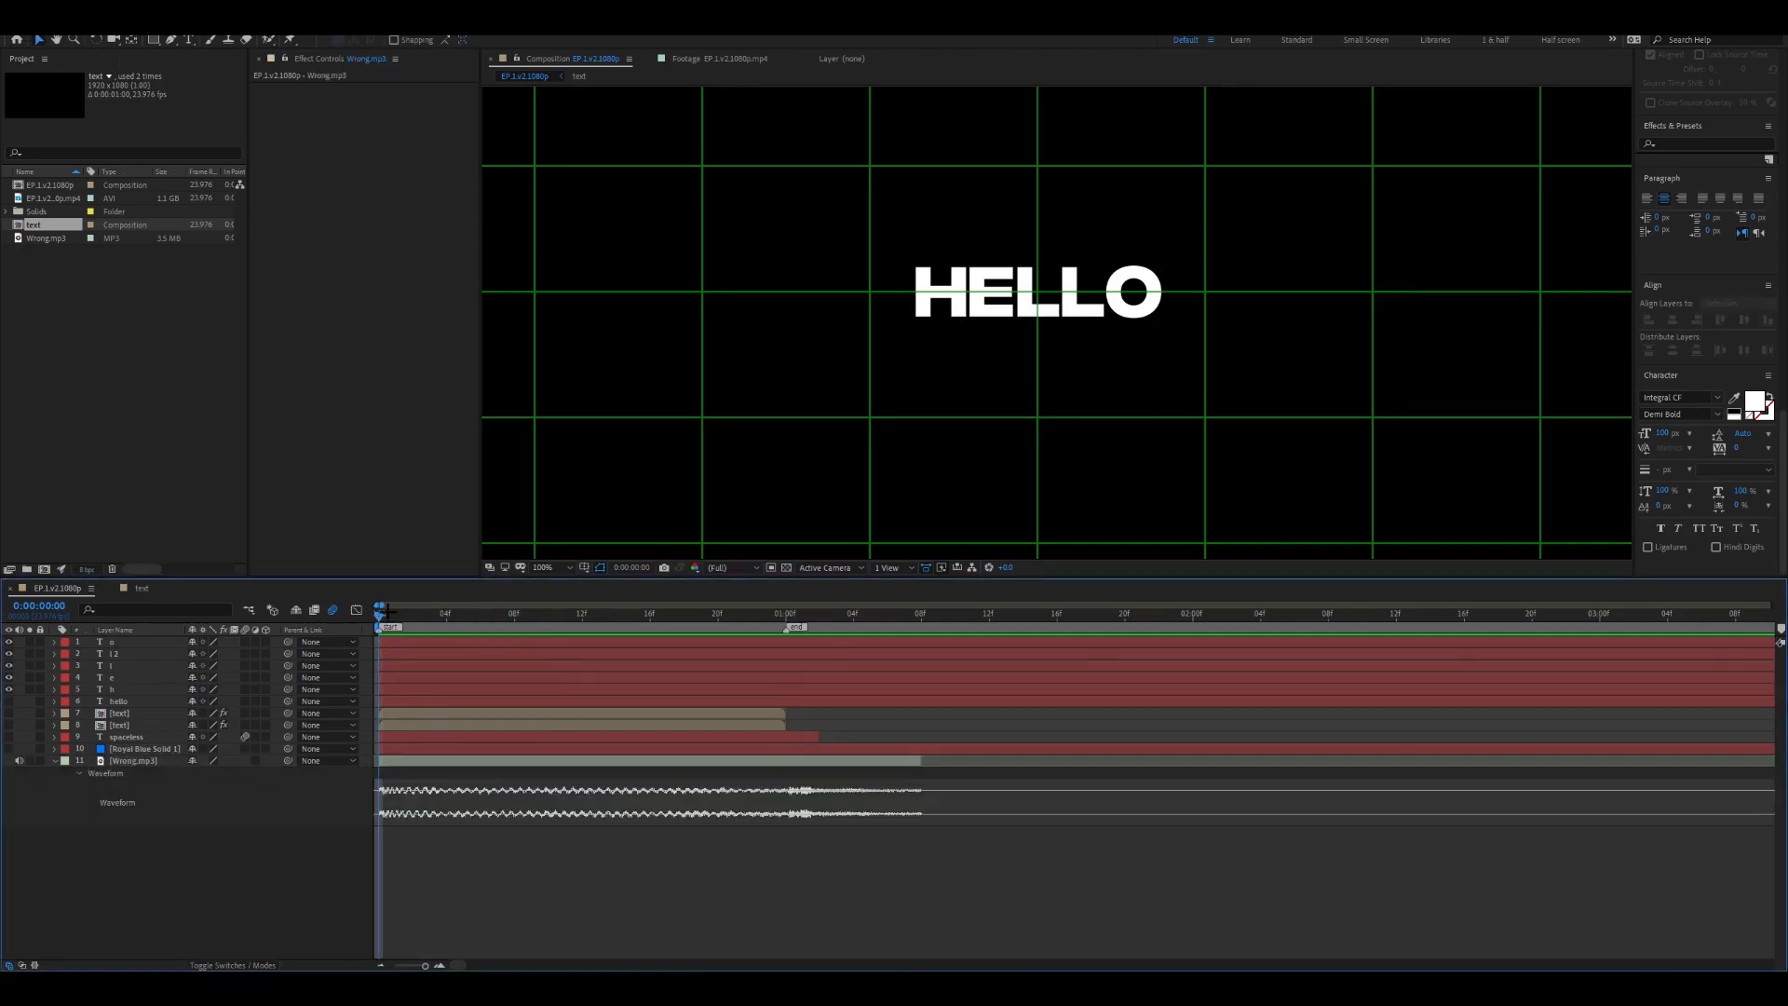
# Trim the end of the five letter layers and the "hello" layer to 0:00:01:00.
pyautogui.moveTo(381, 616); pyautogui.dragTo(785, 619)
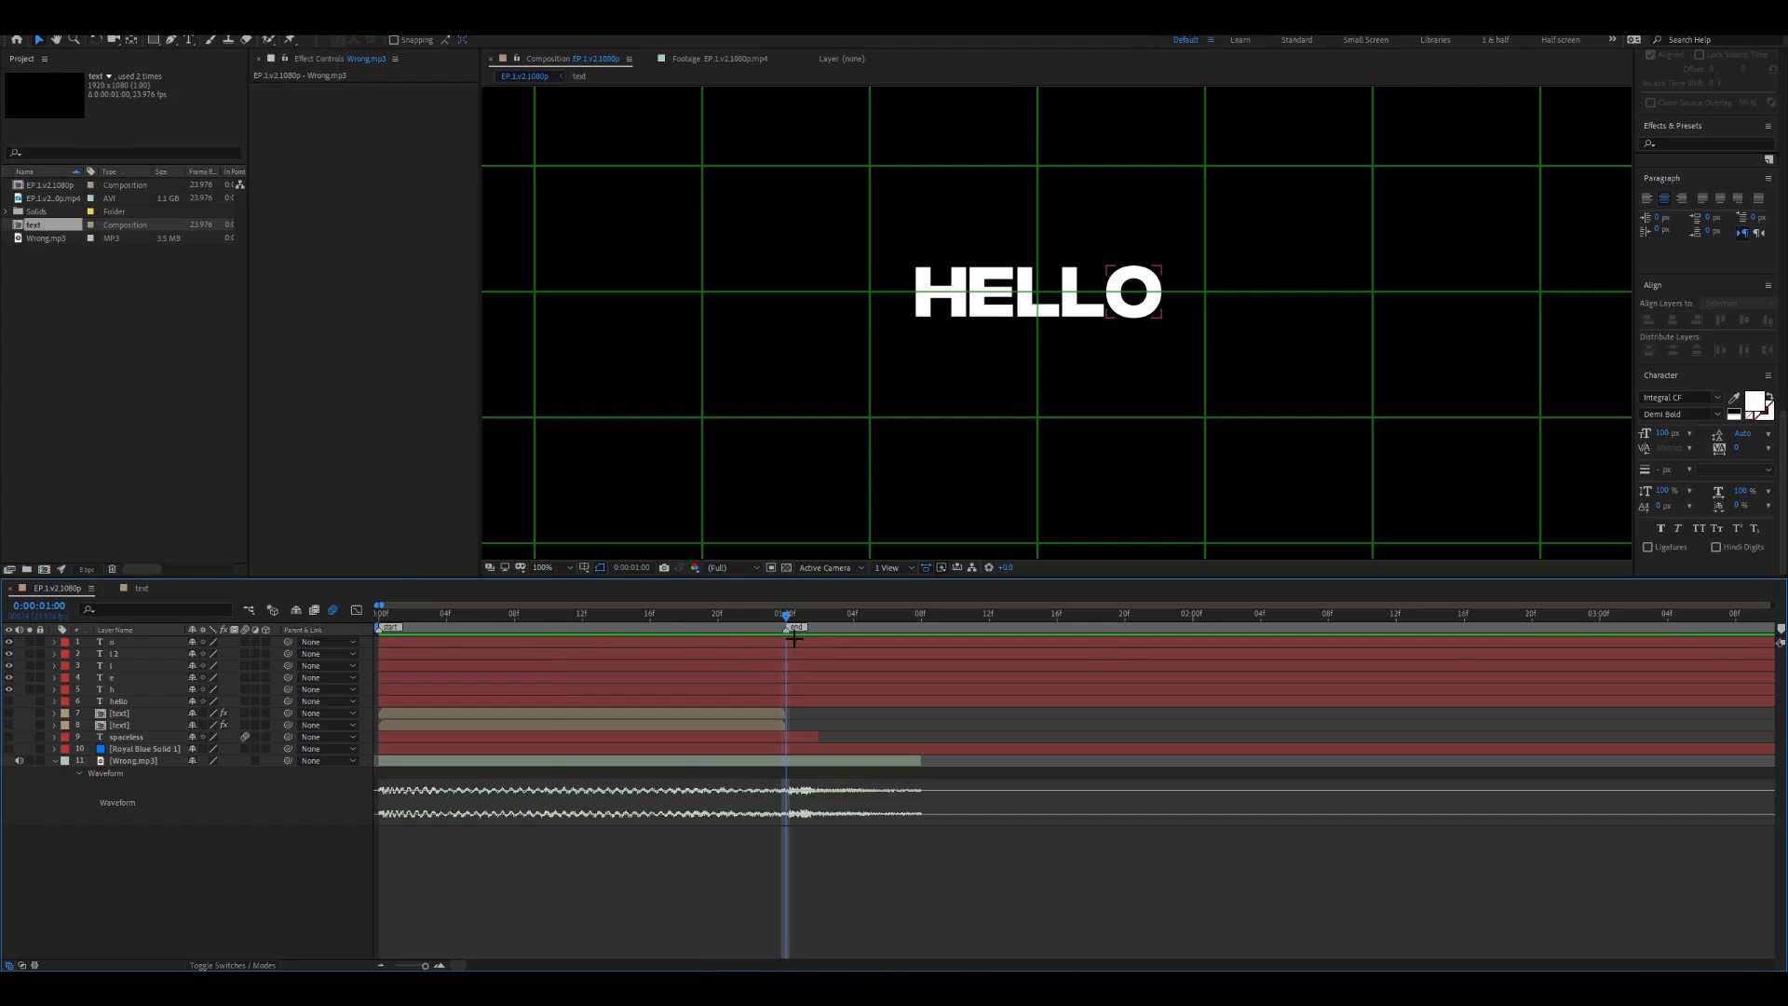
pyautogui.click(794, 637)
pyautogui.keyDown('shift'); pyautogui.click(798, 698); pyautogui.keyUp('shift')
pyautogui.hotkey('alt', ']')
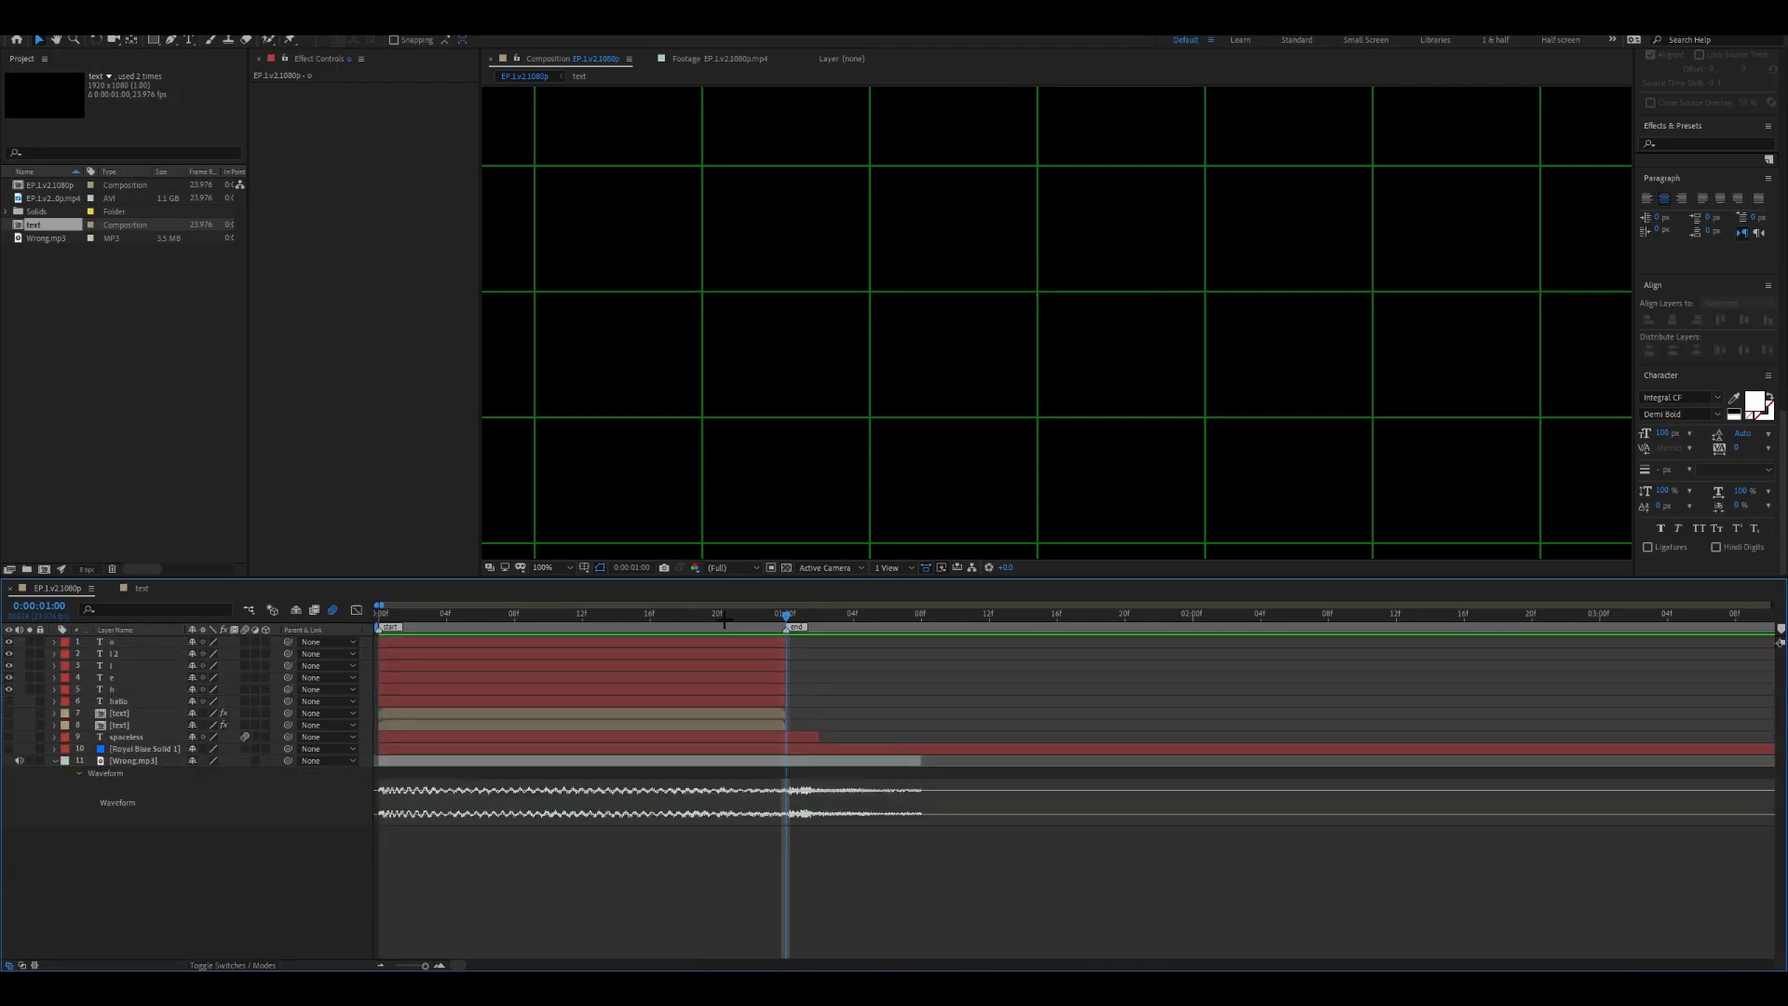
# Add a rotation keyframe to the "o" layer at 0:00:00:12.
pyautogui.click(582, 615)
pyautogui.click(583, 639)
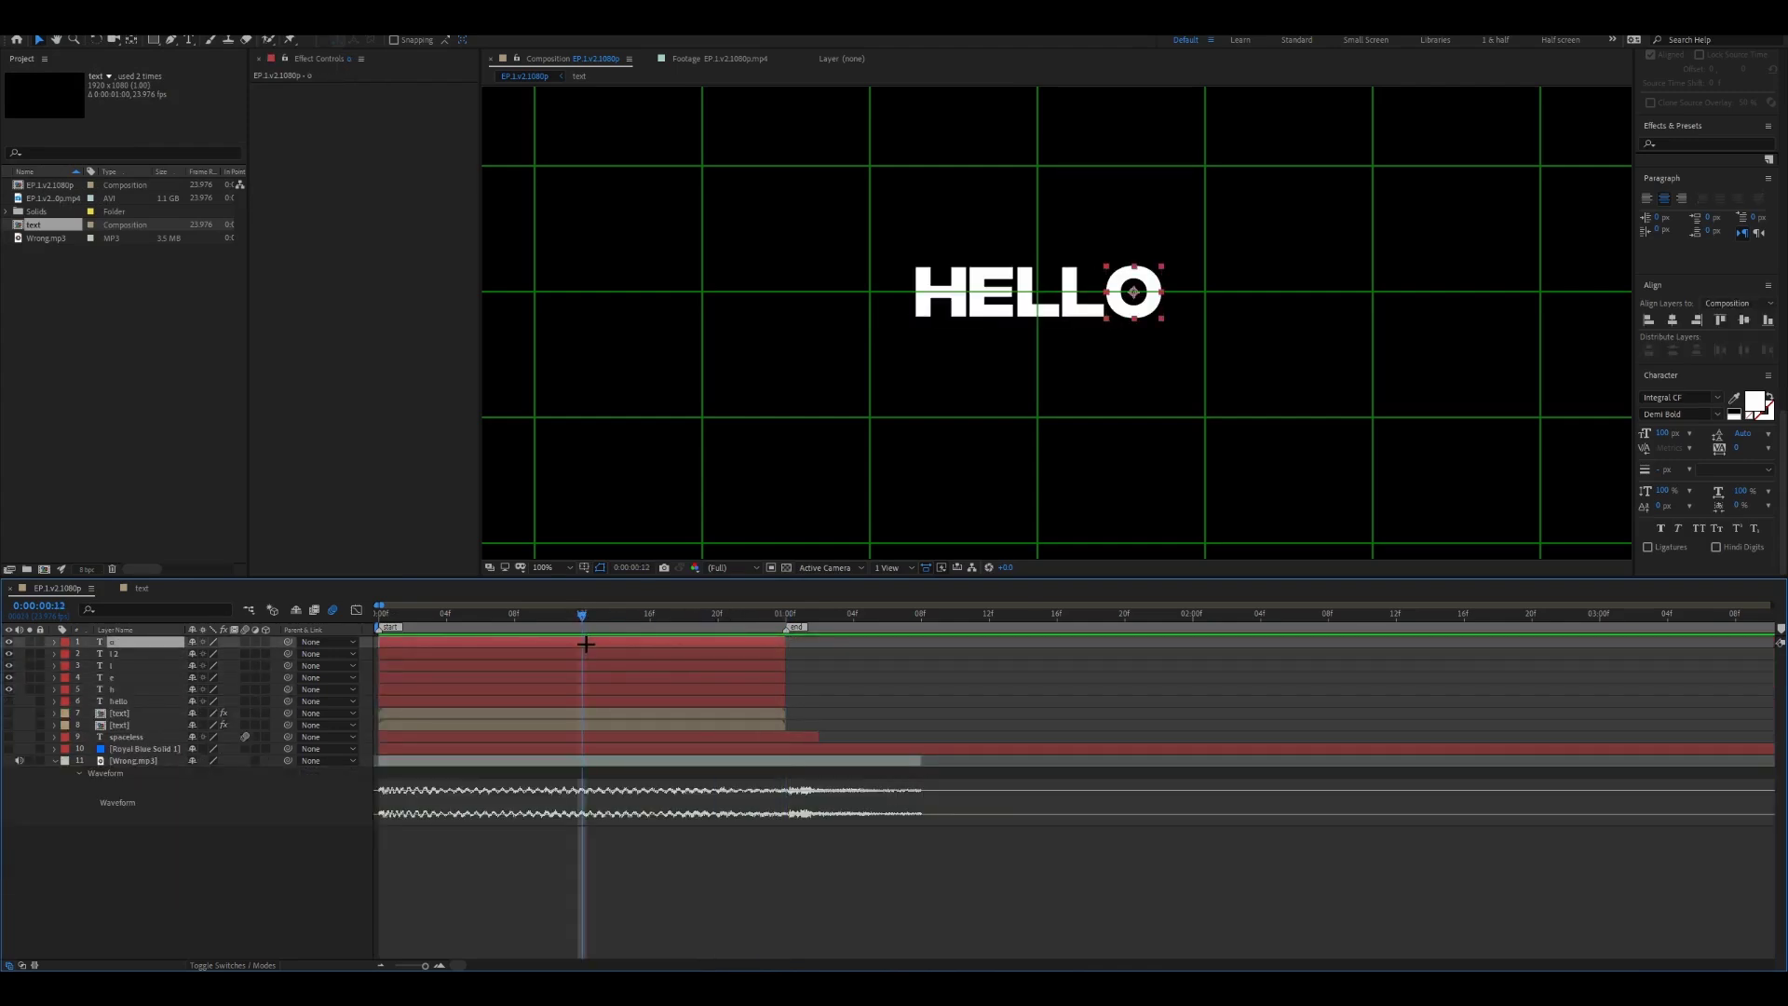
pyautogui.press('r')
pyautogui.click(89, 654)
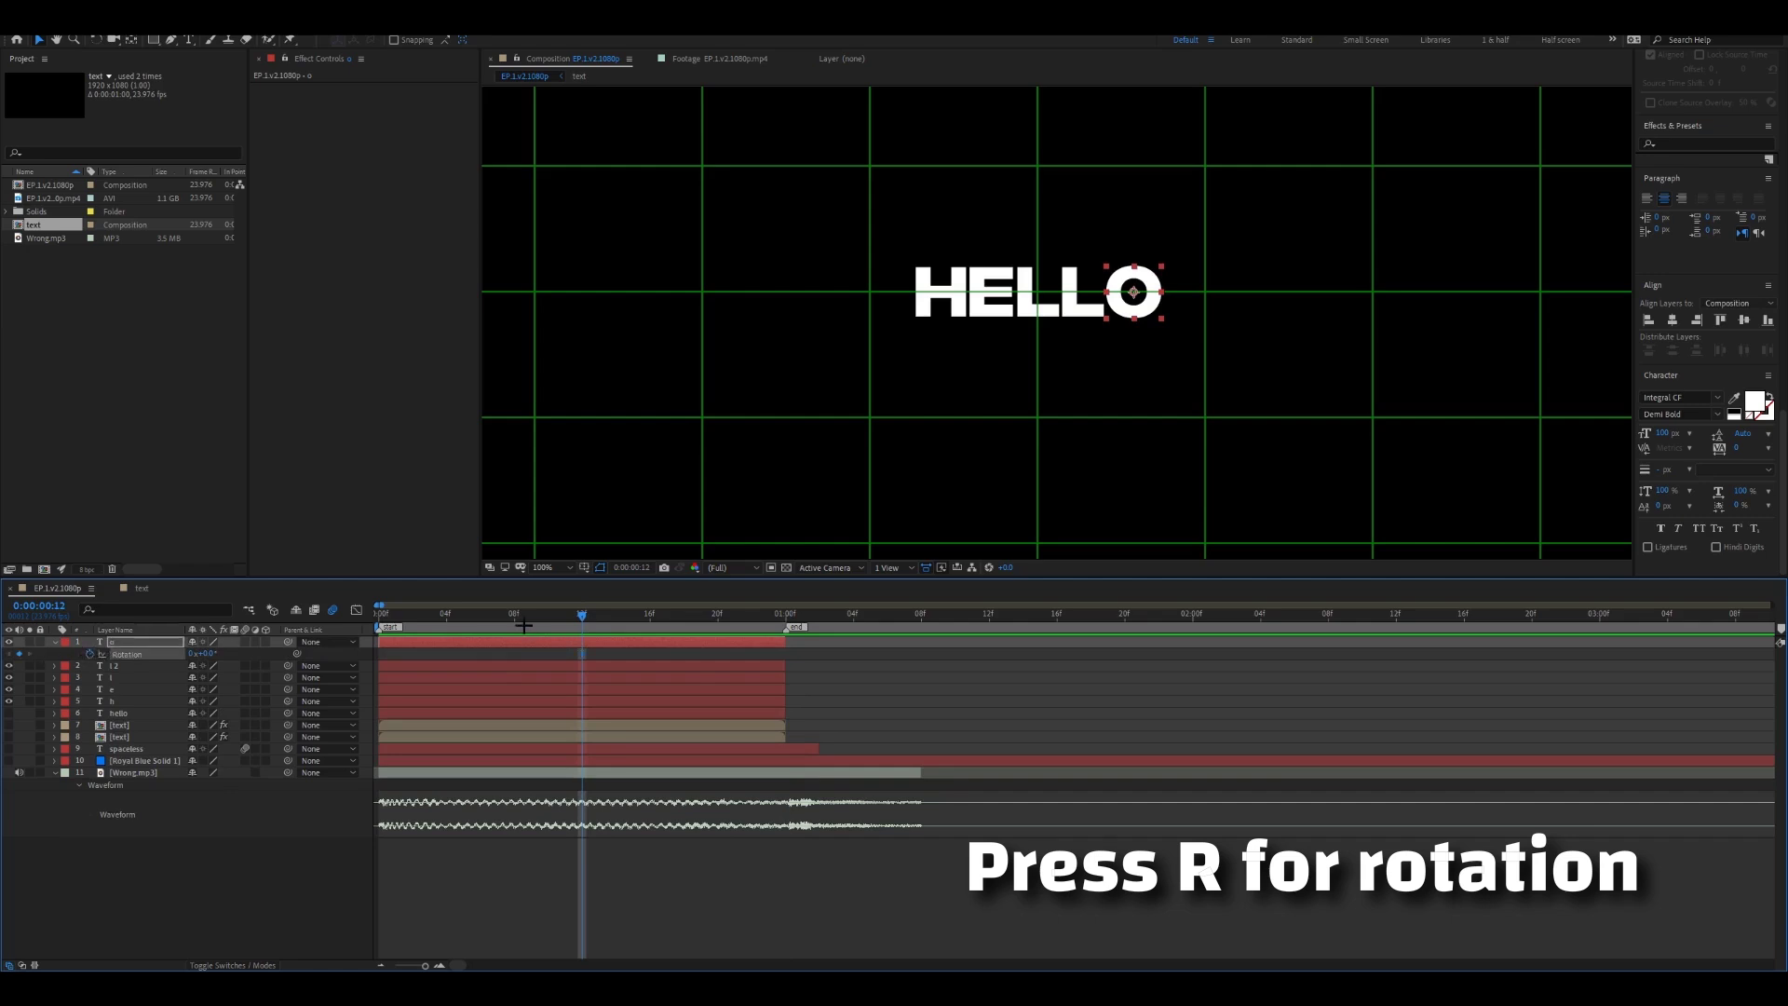
# Add rotation keyframes at 0:00:00:12 to both "l" layers, the "e" layer and the "h" layer.
pyautogui.keyDown('shift'); pyautogui.click(590, 706); pyautogui.keyUp('shift')
pyautogui.press('r')
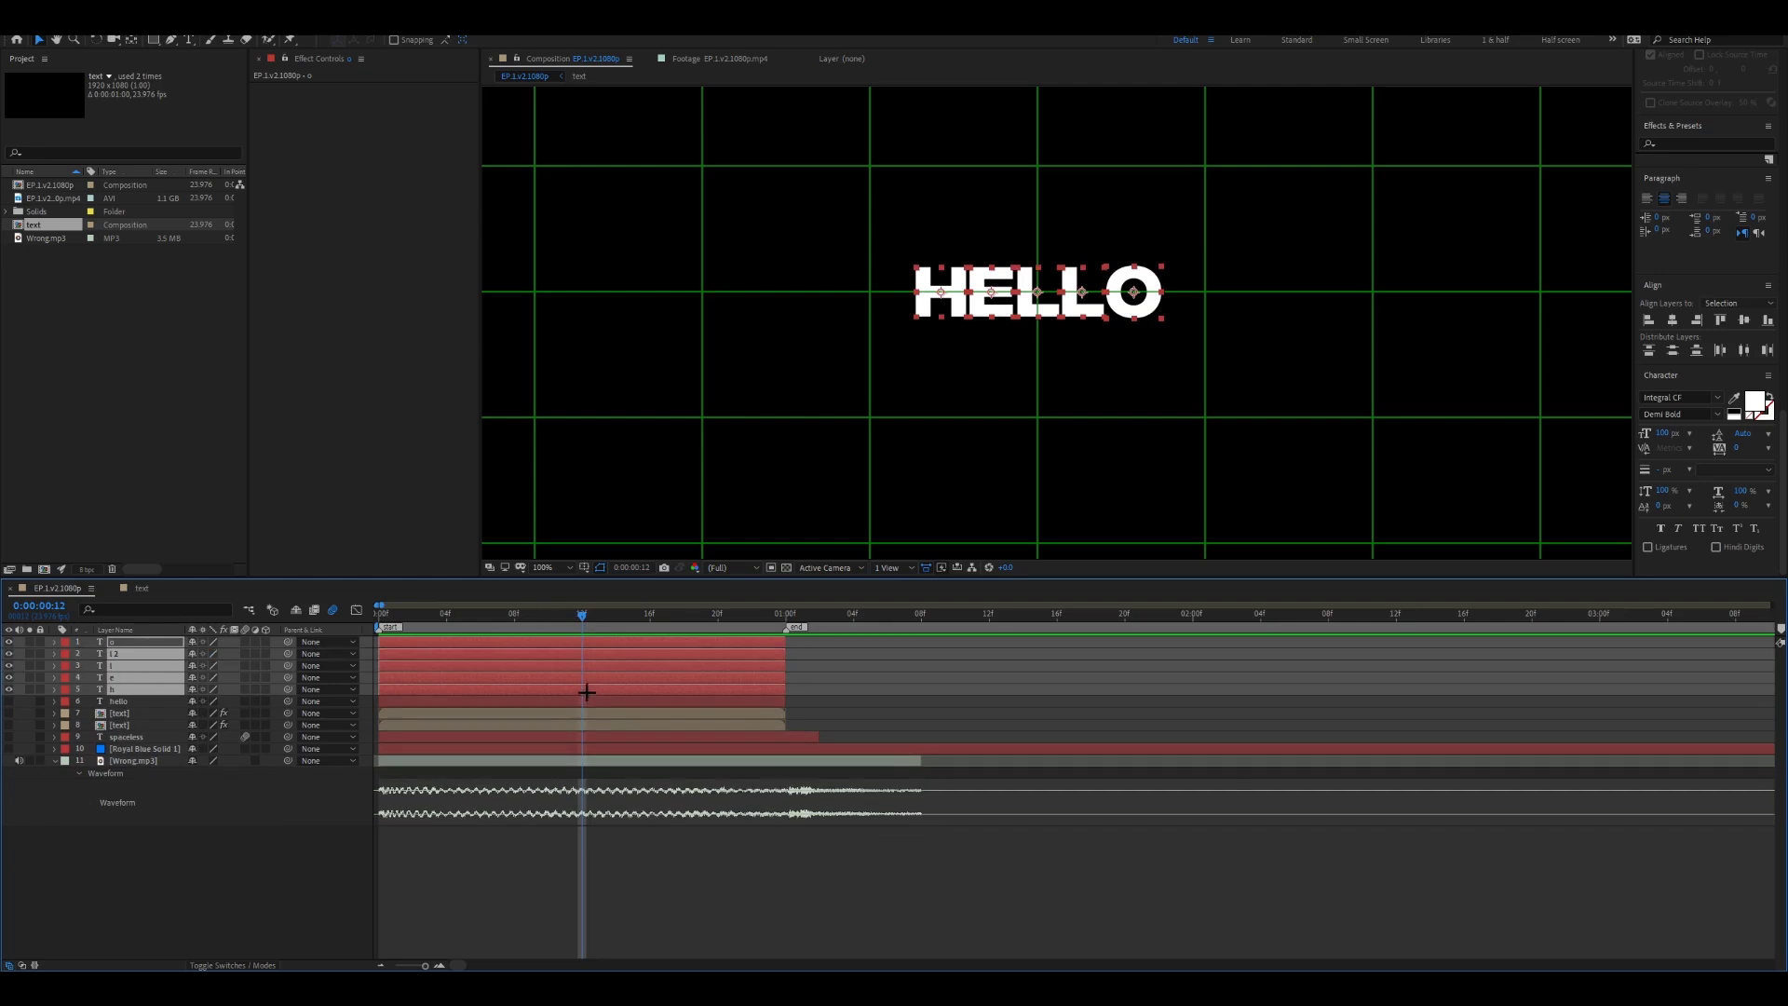
pyautogui.press('r')
pyautogui.click(90, 677)
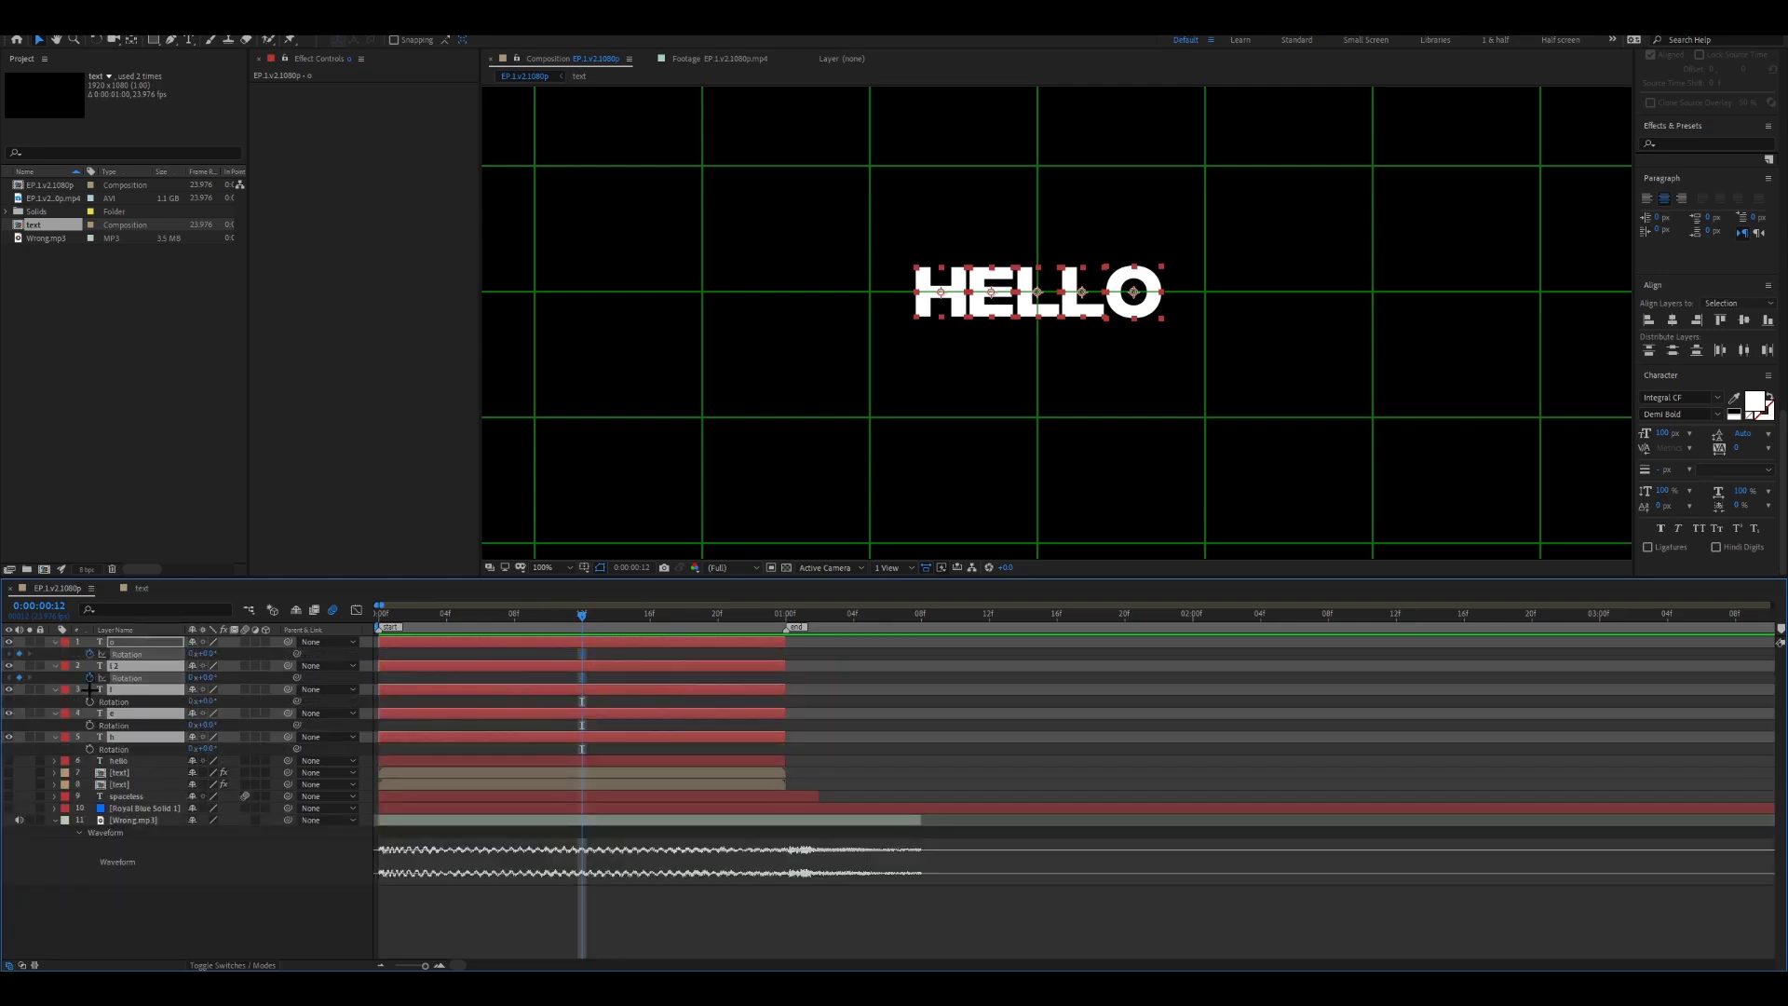
pyautogui.click(89, 702)
pyautogui.click(90, 724)
pyautogui.click(89, 749)
pyautogui.click(858, 680)
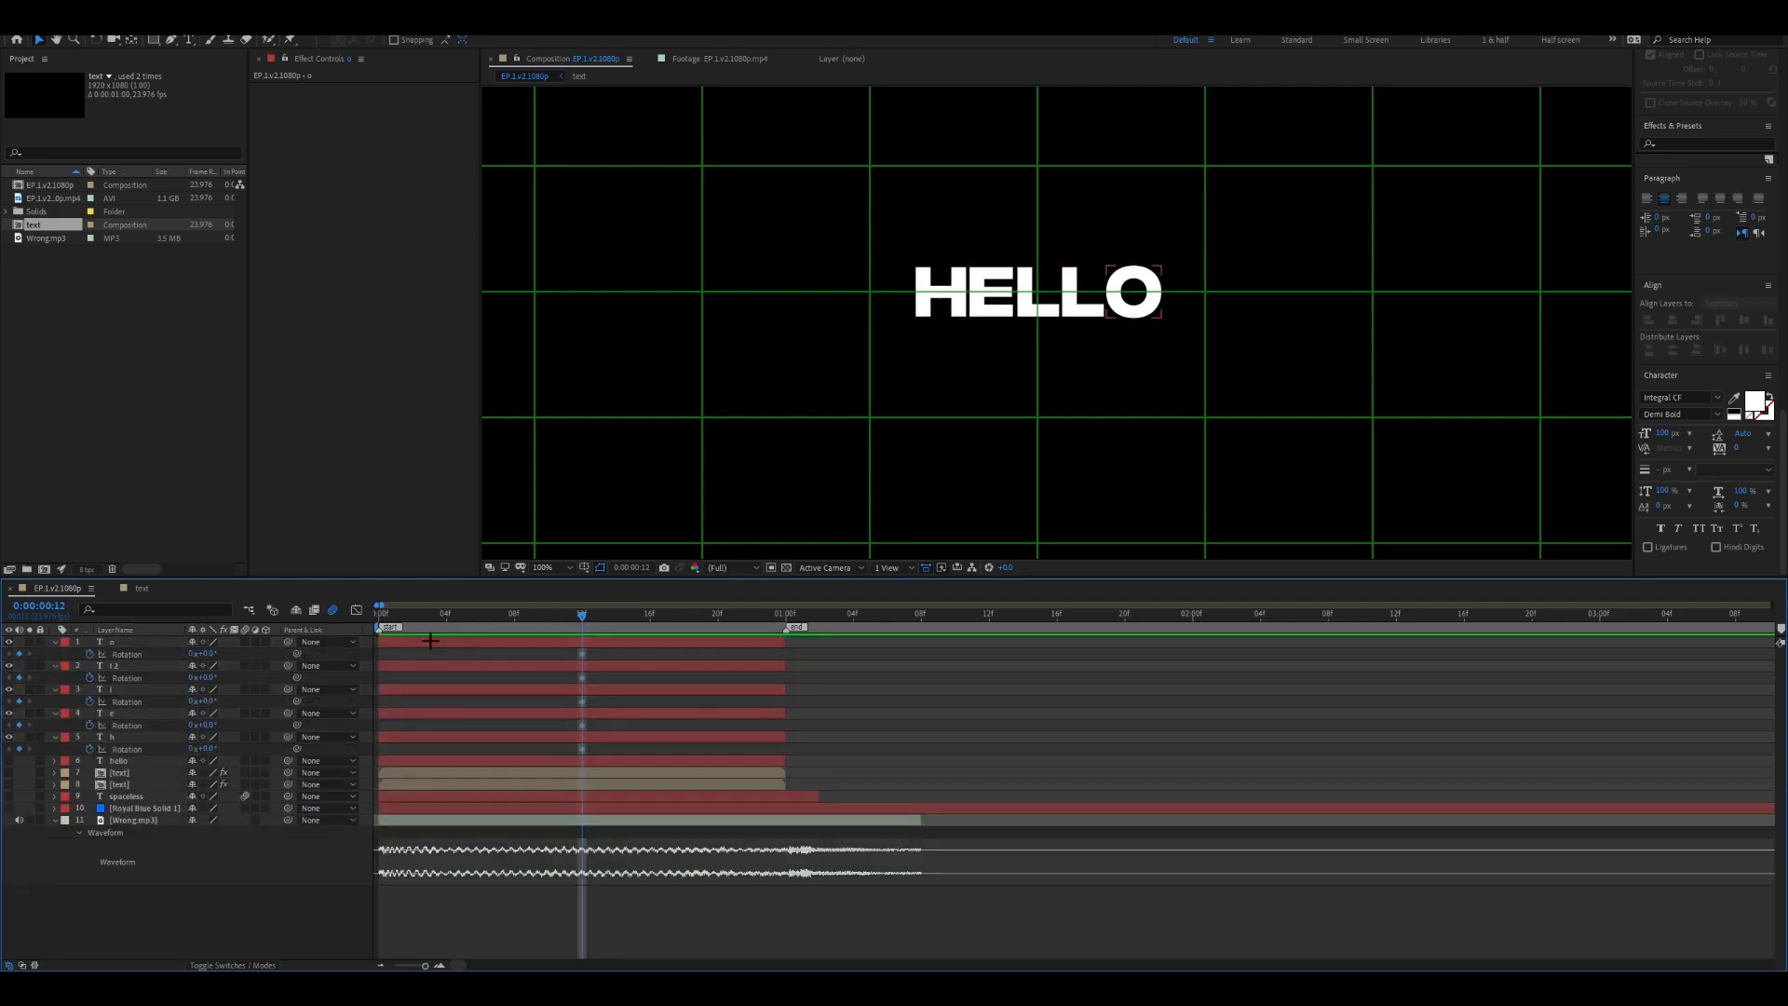
# Keyframe the "o" layer's rotation at 180° at the start and -180° at 0:00:01:00.
pyautogui.click(221, 654)
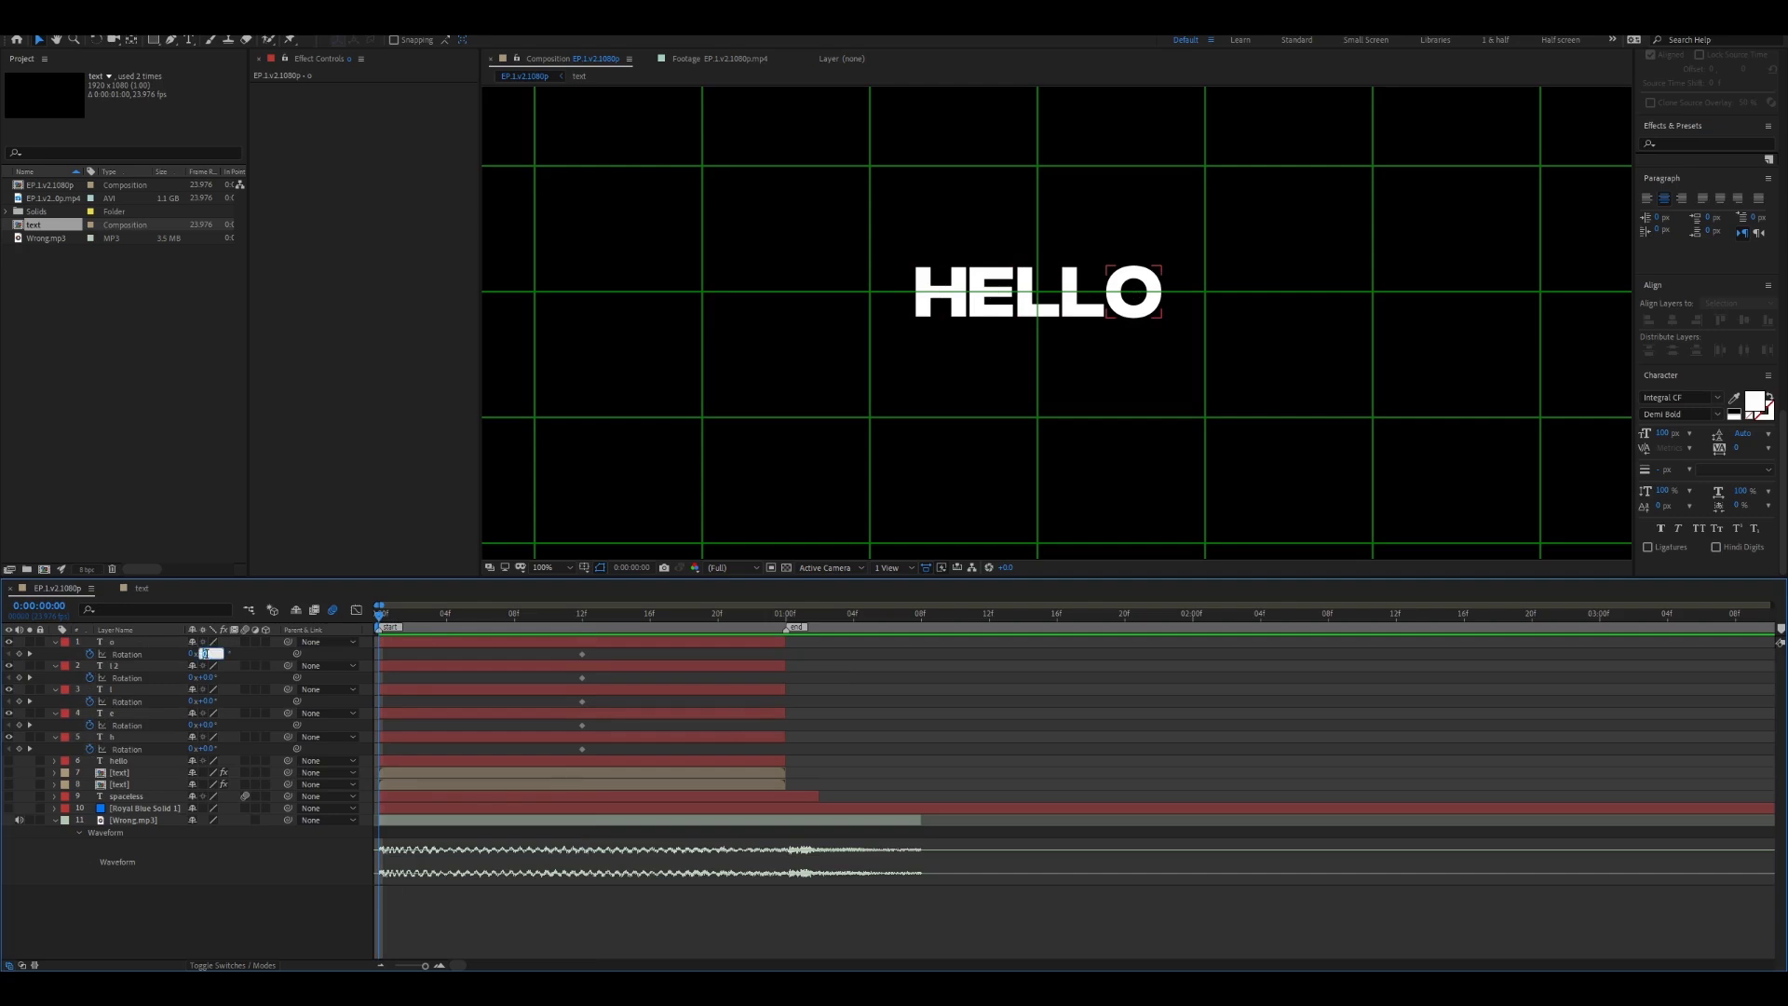
pyautogui.write('180')
pyautogui.press('Return')
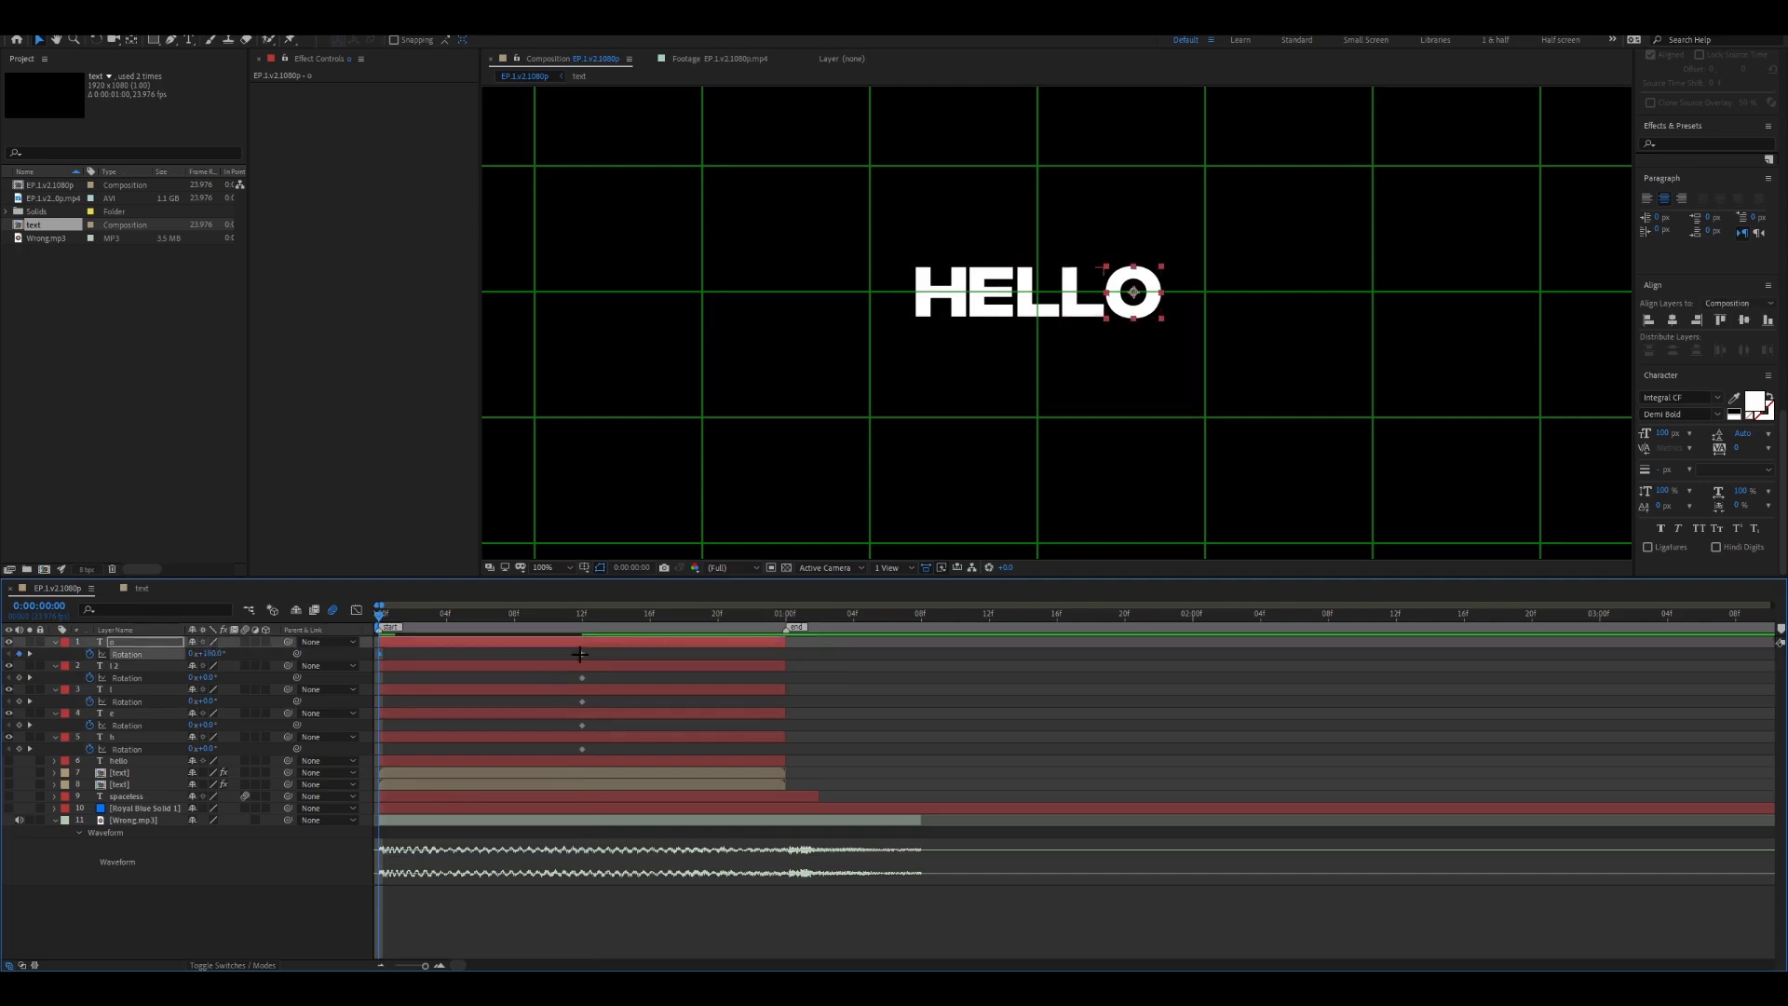
pyautogui.moveTo(584, 617); pyautogui.dragTo(787, 617)
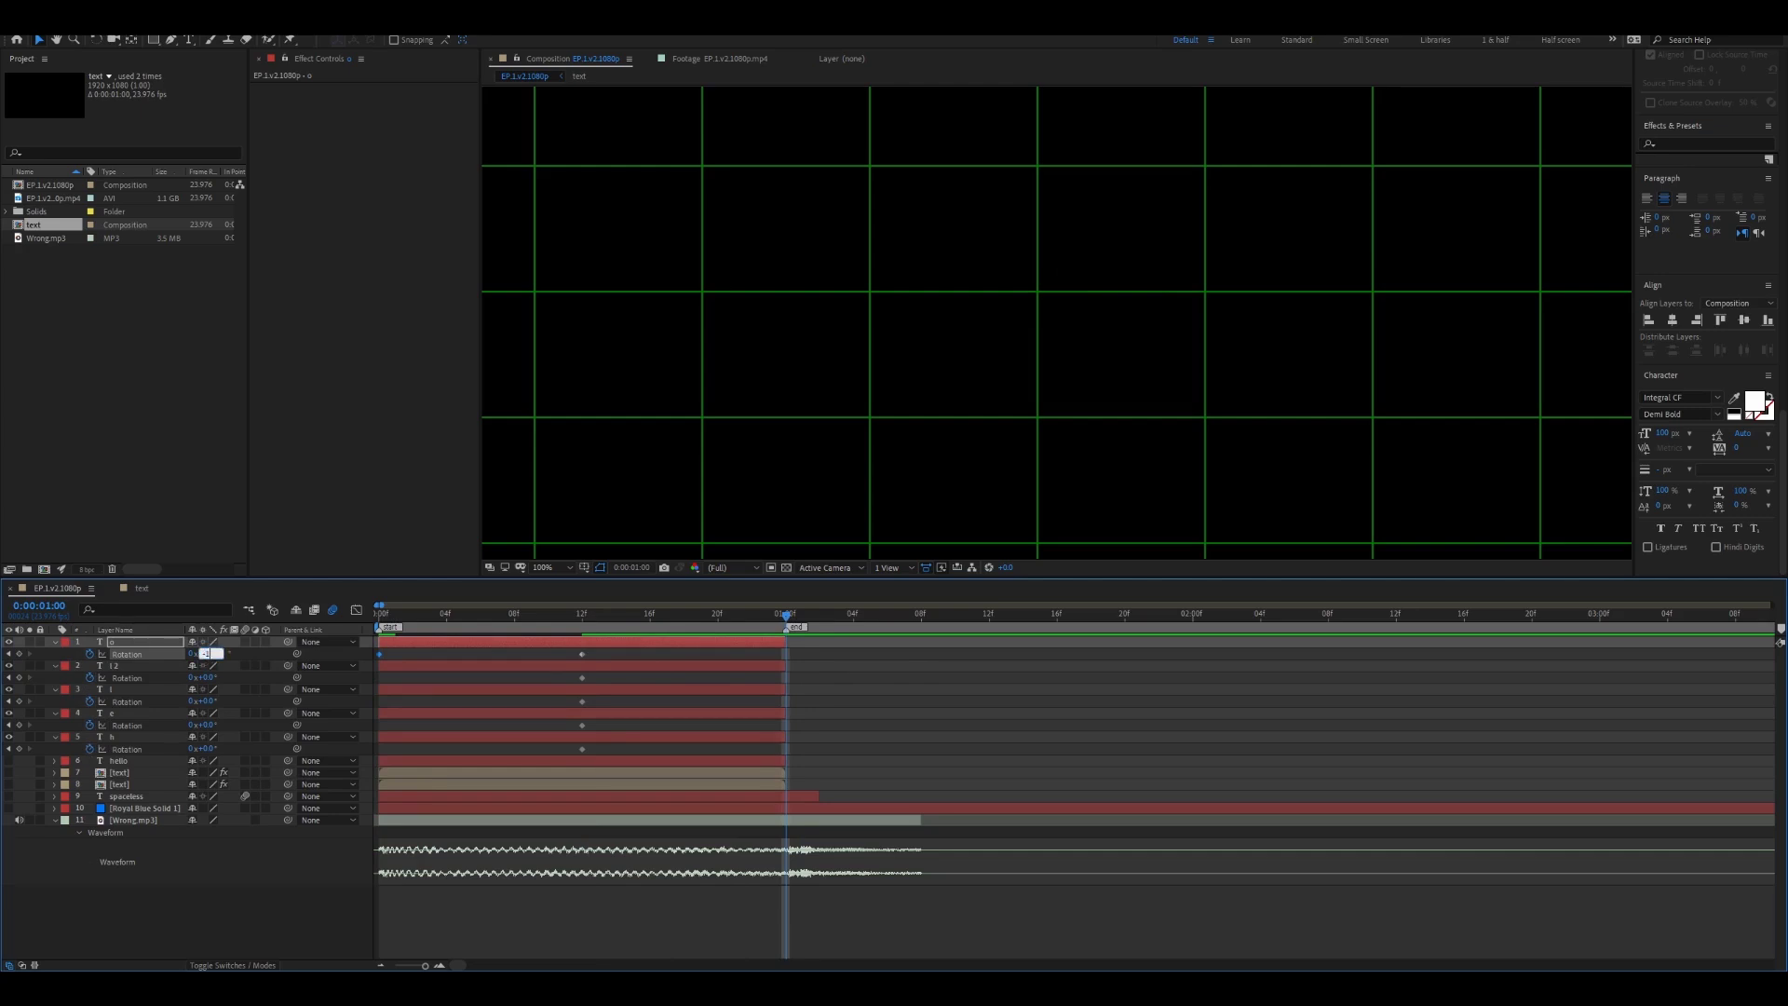
pyautogui.write('180')
pyautogui.press('Return')
# Apply Easy Ease to the "o" layer's three rotation keyframes and display them as a value graph.
pyautogui.moveTo(806, 656); pyautogui.dragTo(370, 649)
pyautogui.click(443, 651)
pyautogui.moveTo(805, 655); pyautogui.dragTo(372, 653)
pyautogui.click(356, 609)
pyautogui.click(580, 616)
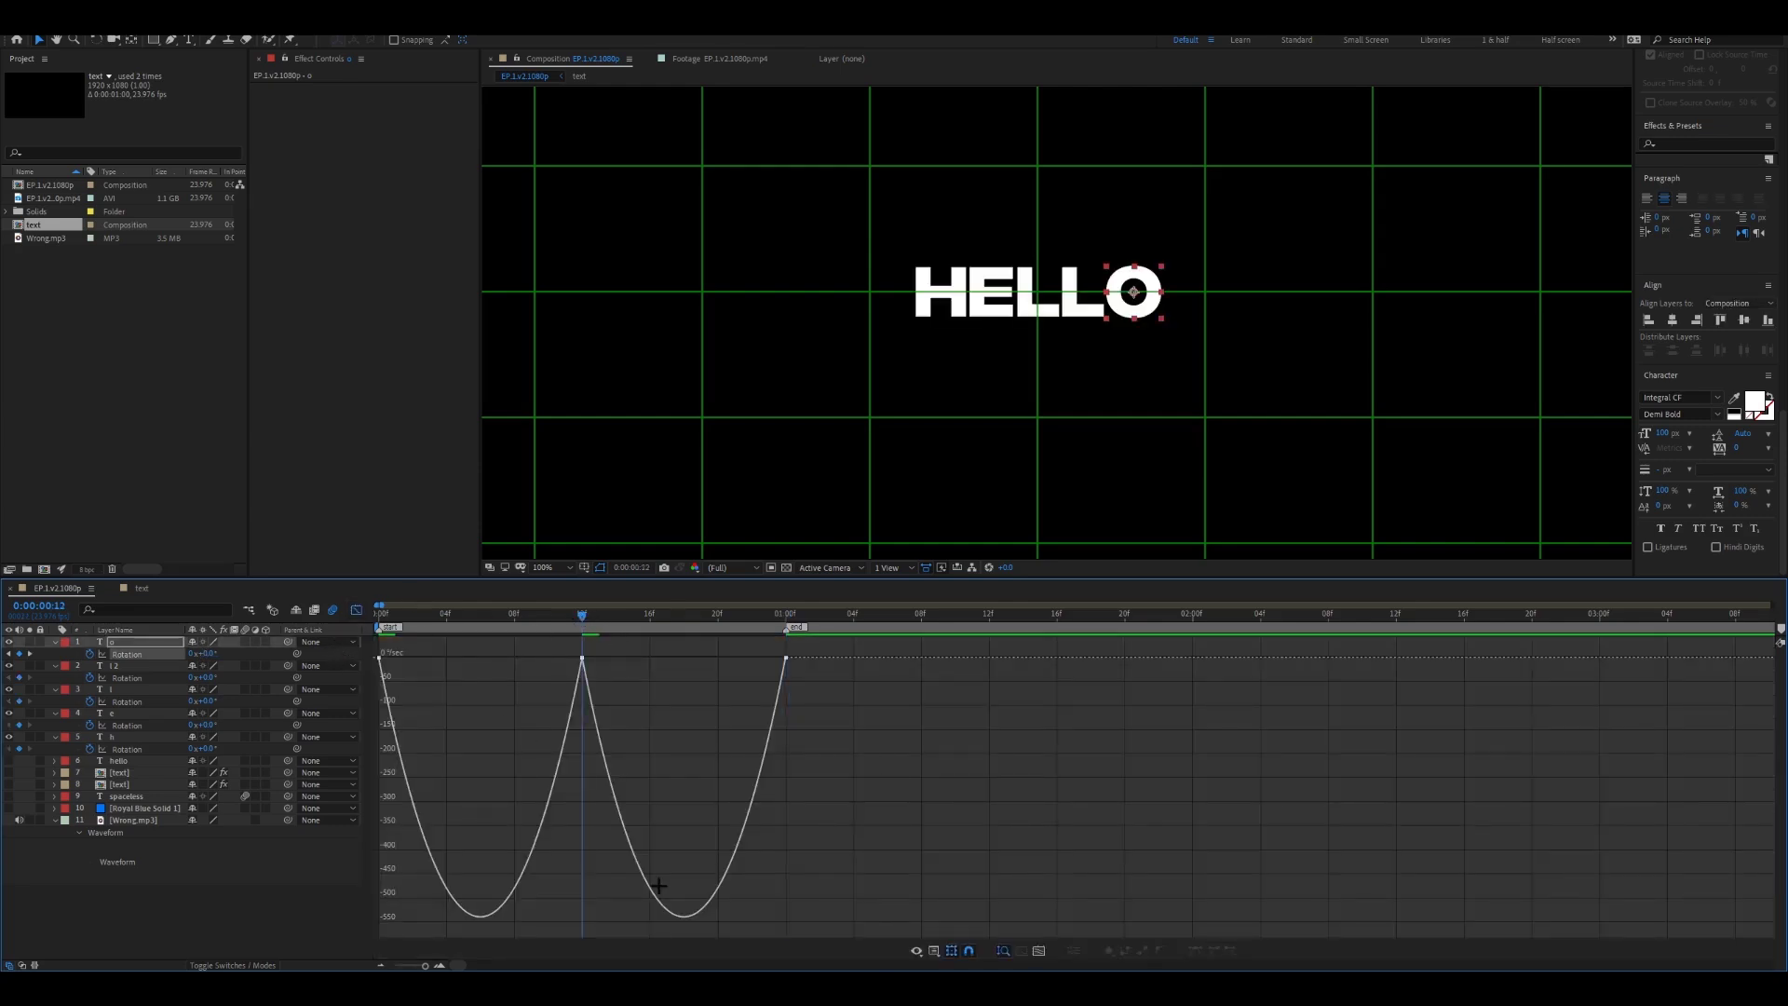
pyautogui.click(916, 951)
pyautogui.click(959, 799)
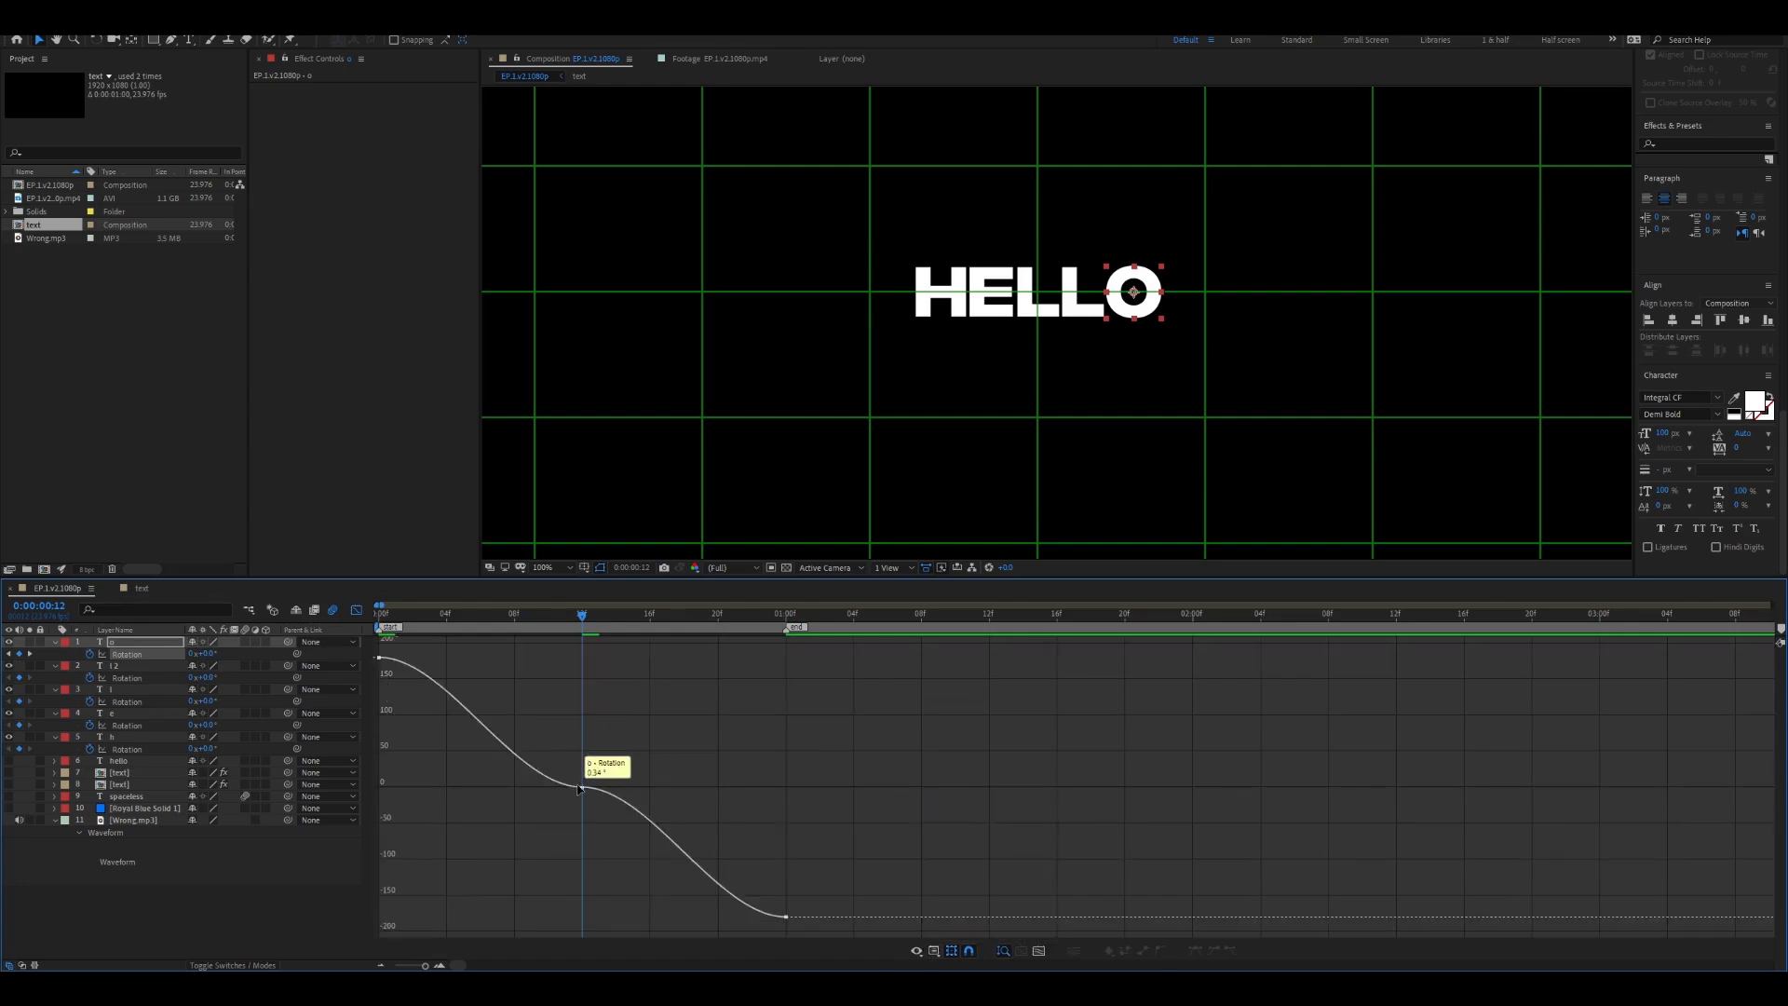
# Reshape the "o" rotation curve to be steep at the first and last keyframes and nearly flat around the middle one.
pyautogui.doubleClick(656, 838)
pyautogui.click(441, 965)
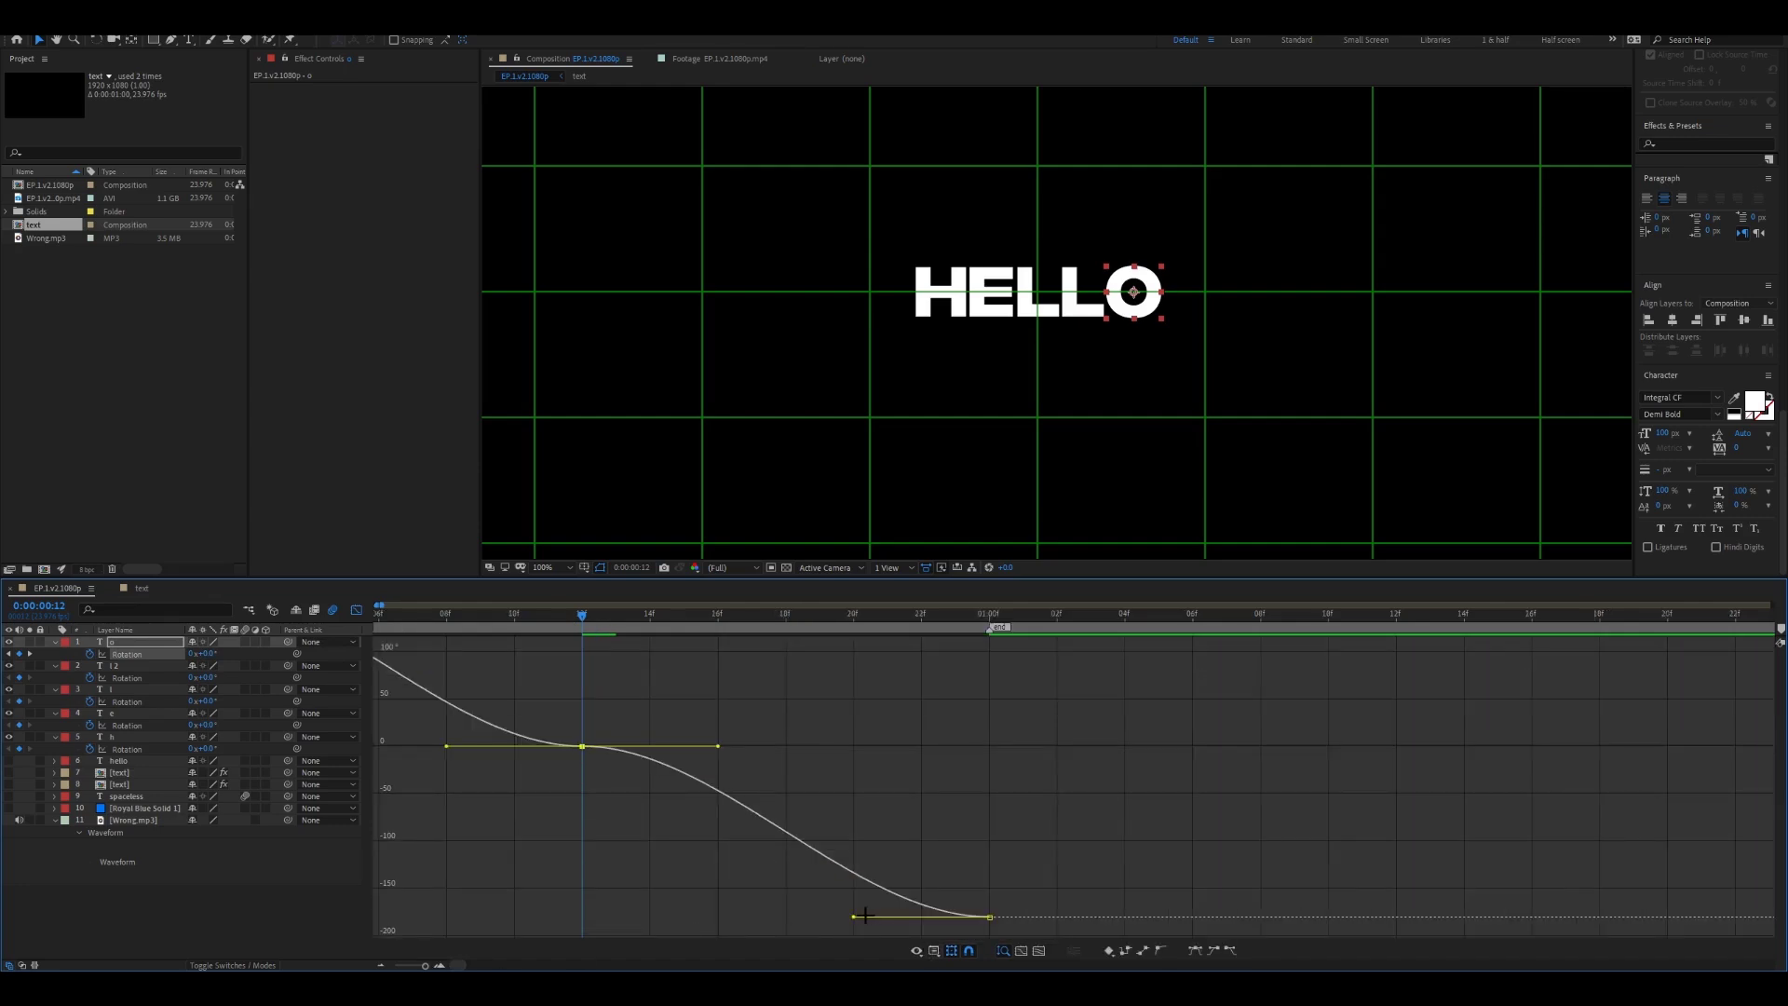
pyautogui.moveTo(865, 916); pyautogui.dragTo(969, 785)
pyautogui.moveTo(718, 746); pyautogui.dragTo(922, 757)
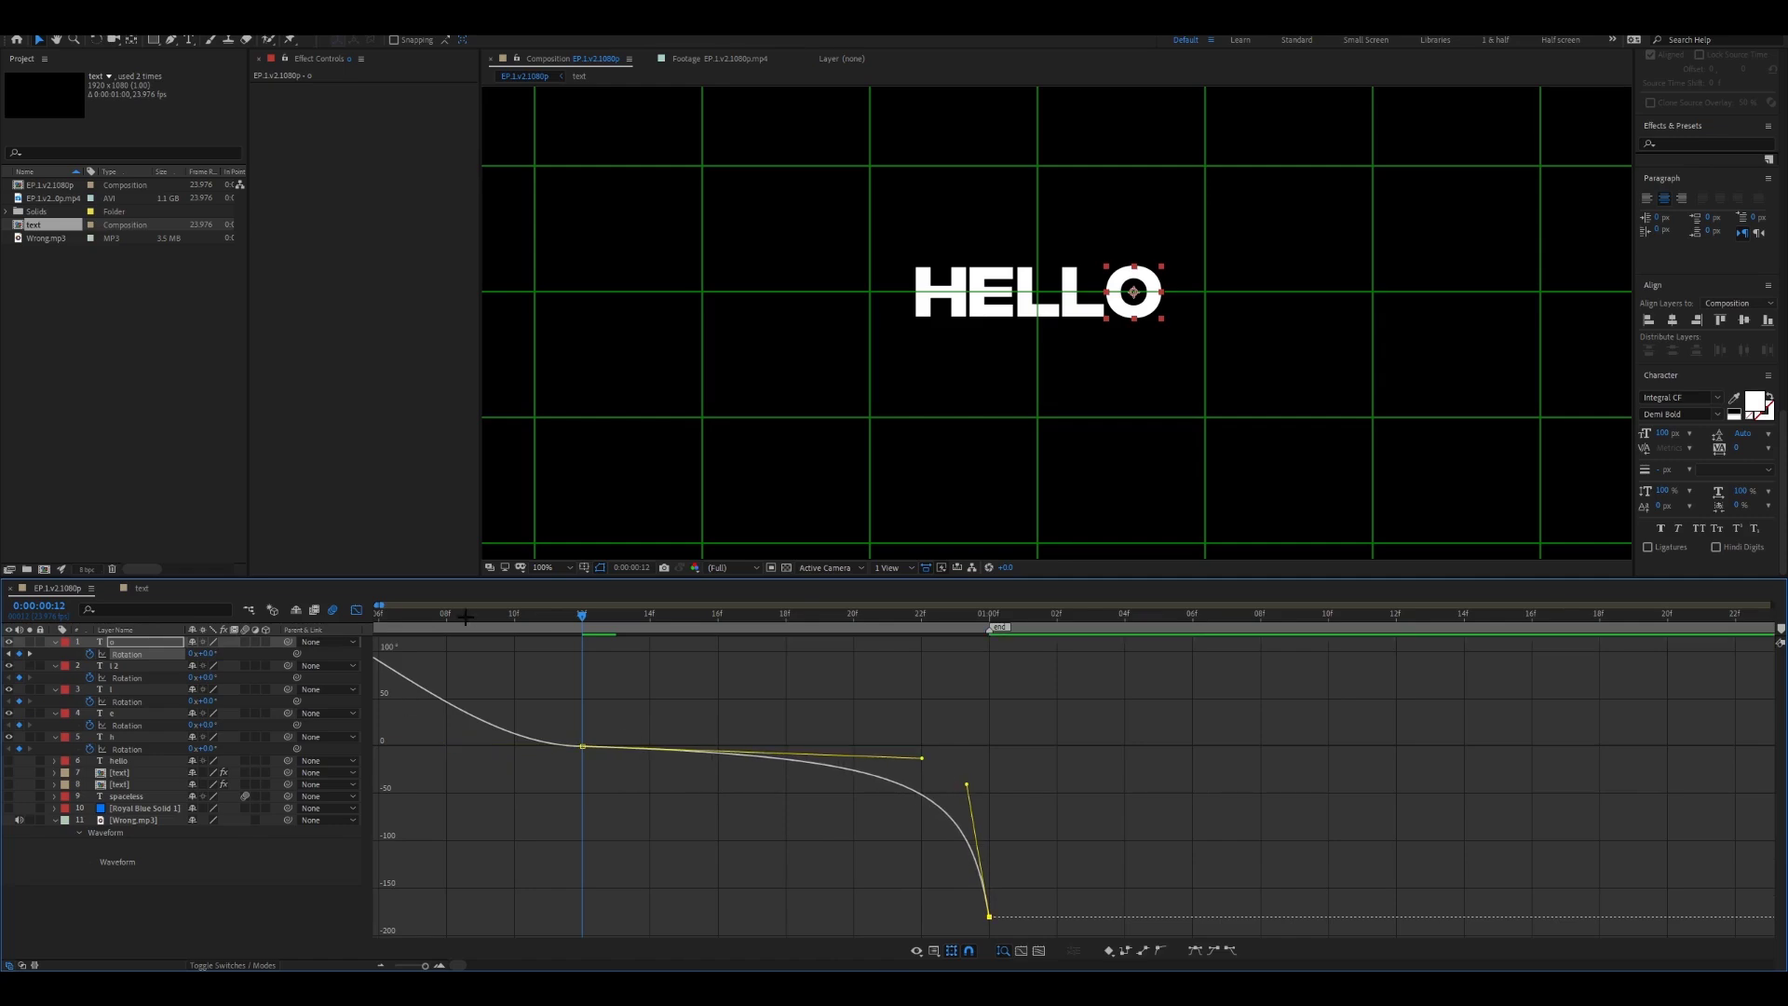
pyautogui.moveTo(466, 616); pyautogui.dragTo(377, 617)
pyautogui.click(379, 657)
pyautogui.moveTo(514, 657); pyautogui.dragTo(391, 753)
pyautogui.moveTo(649, 788); pyautogui.dragTo(440, 777)
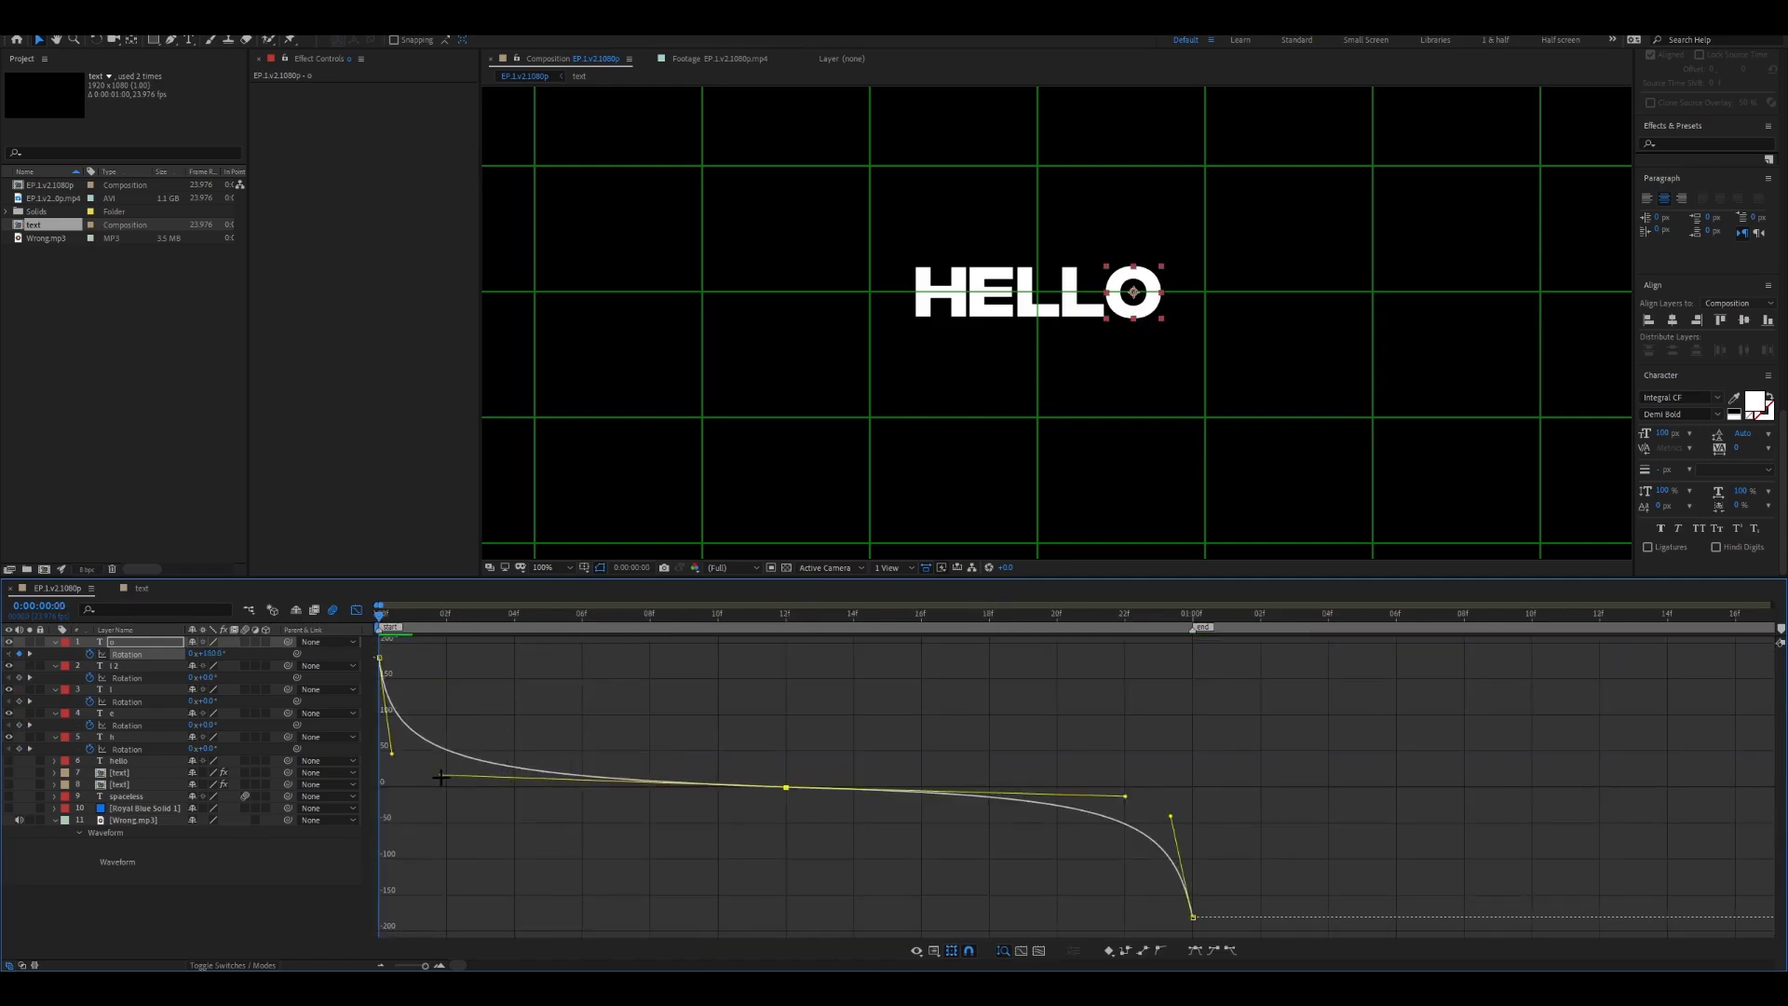
# Preview the "o" layer's rotation and close the graph view.
pyautogui.press('space')
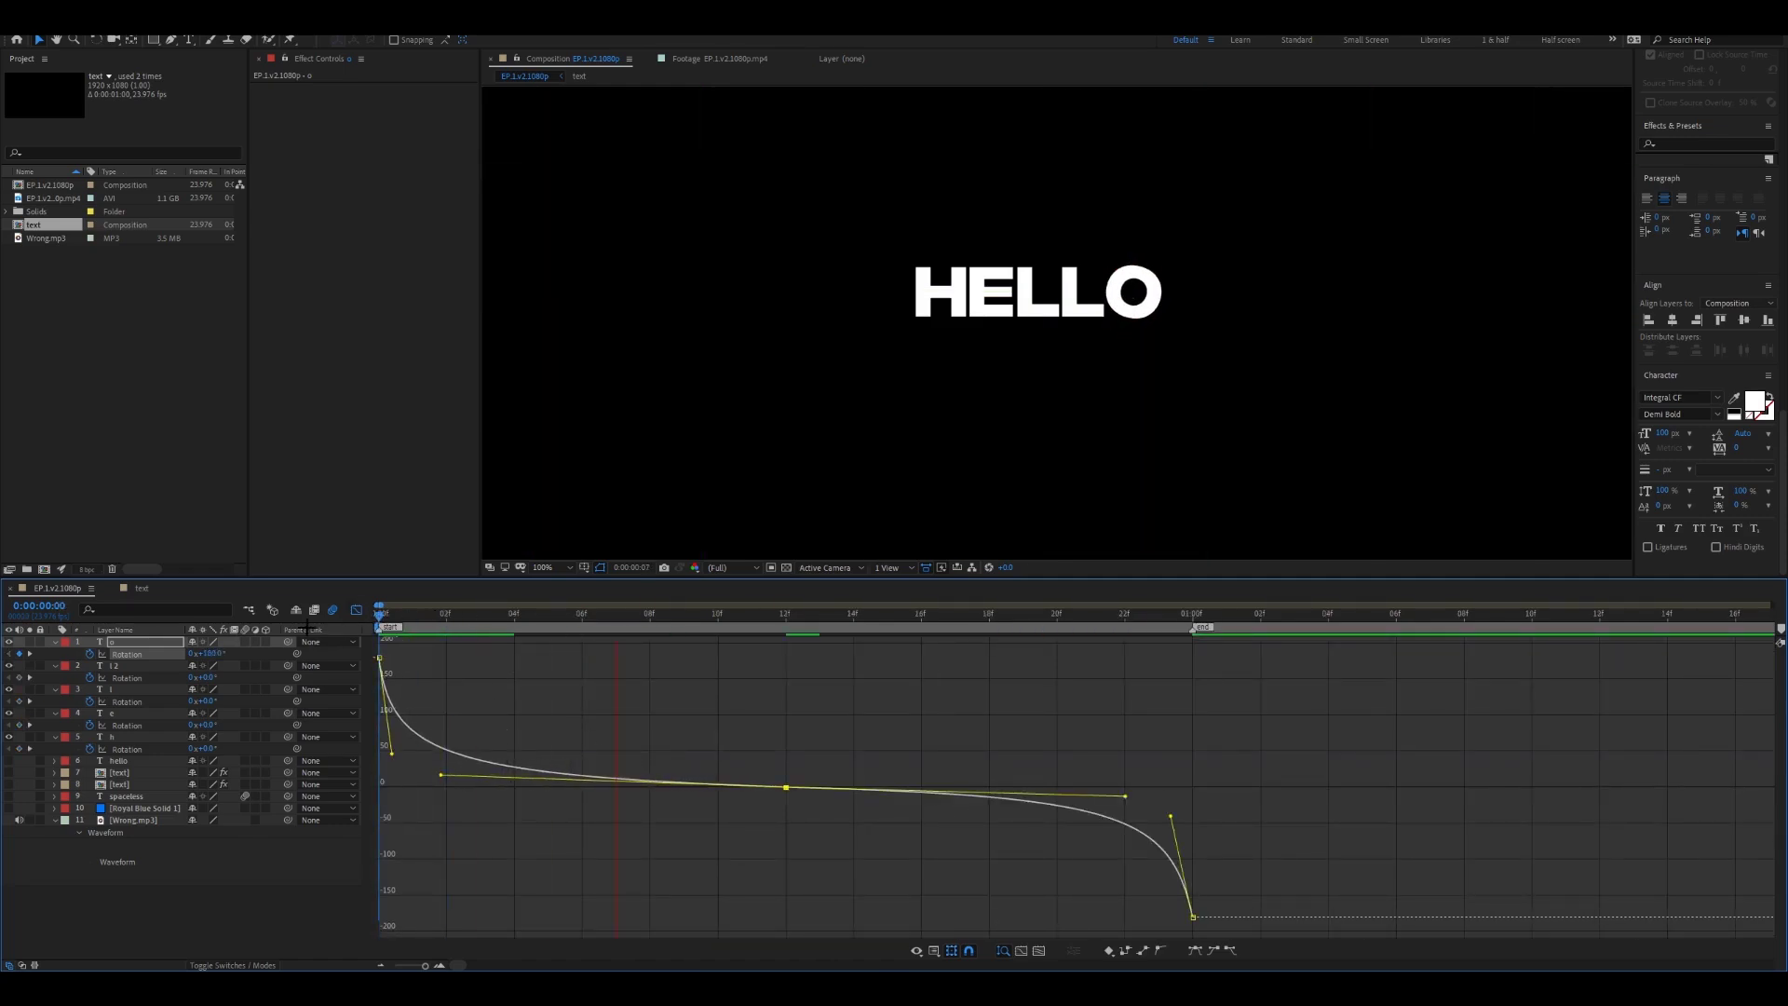
pyautogui.press('space')
pyautogui.click(356, 610)
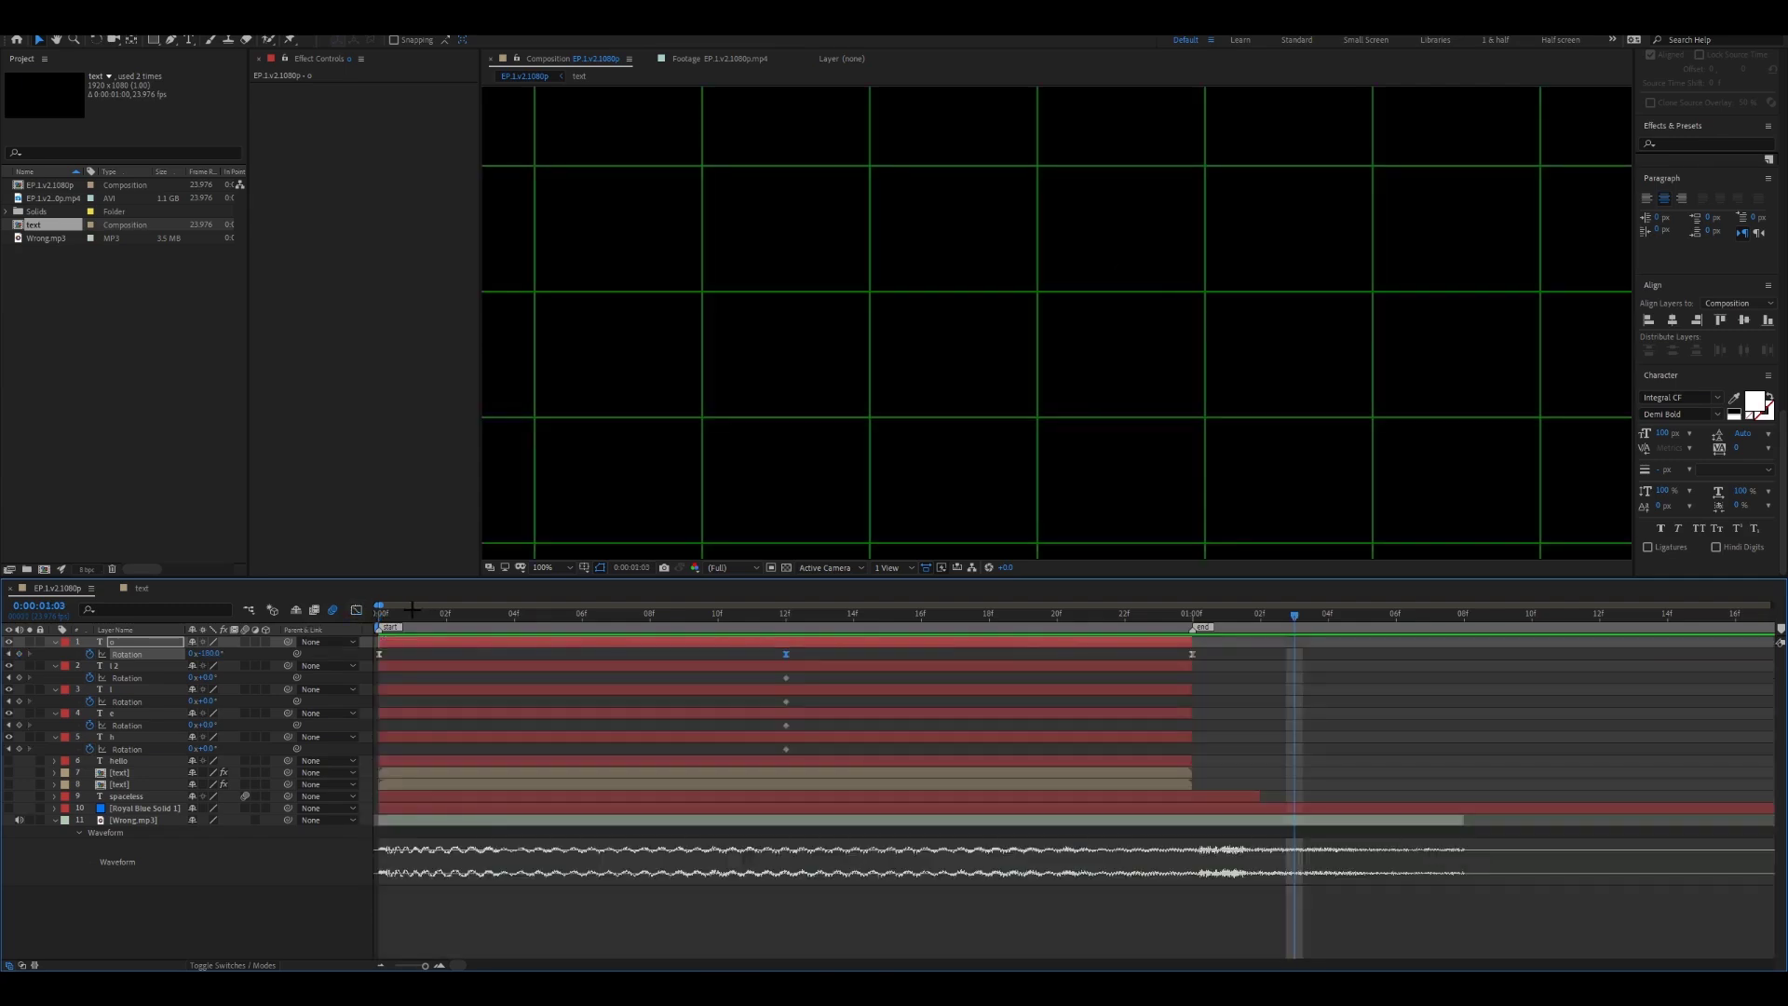
# Copy the "o" layer's rotation keyframes to the first "l" layer and the "h" layer, starting at 0:00:00:00.
pyautogui.press('Home')
pyautogui.moveTo(1259, 650); pyautogui.dragTo(373, 658)
pyautogui.click(389, 691)
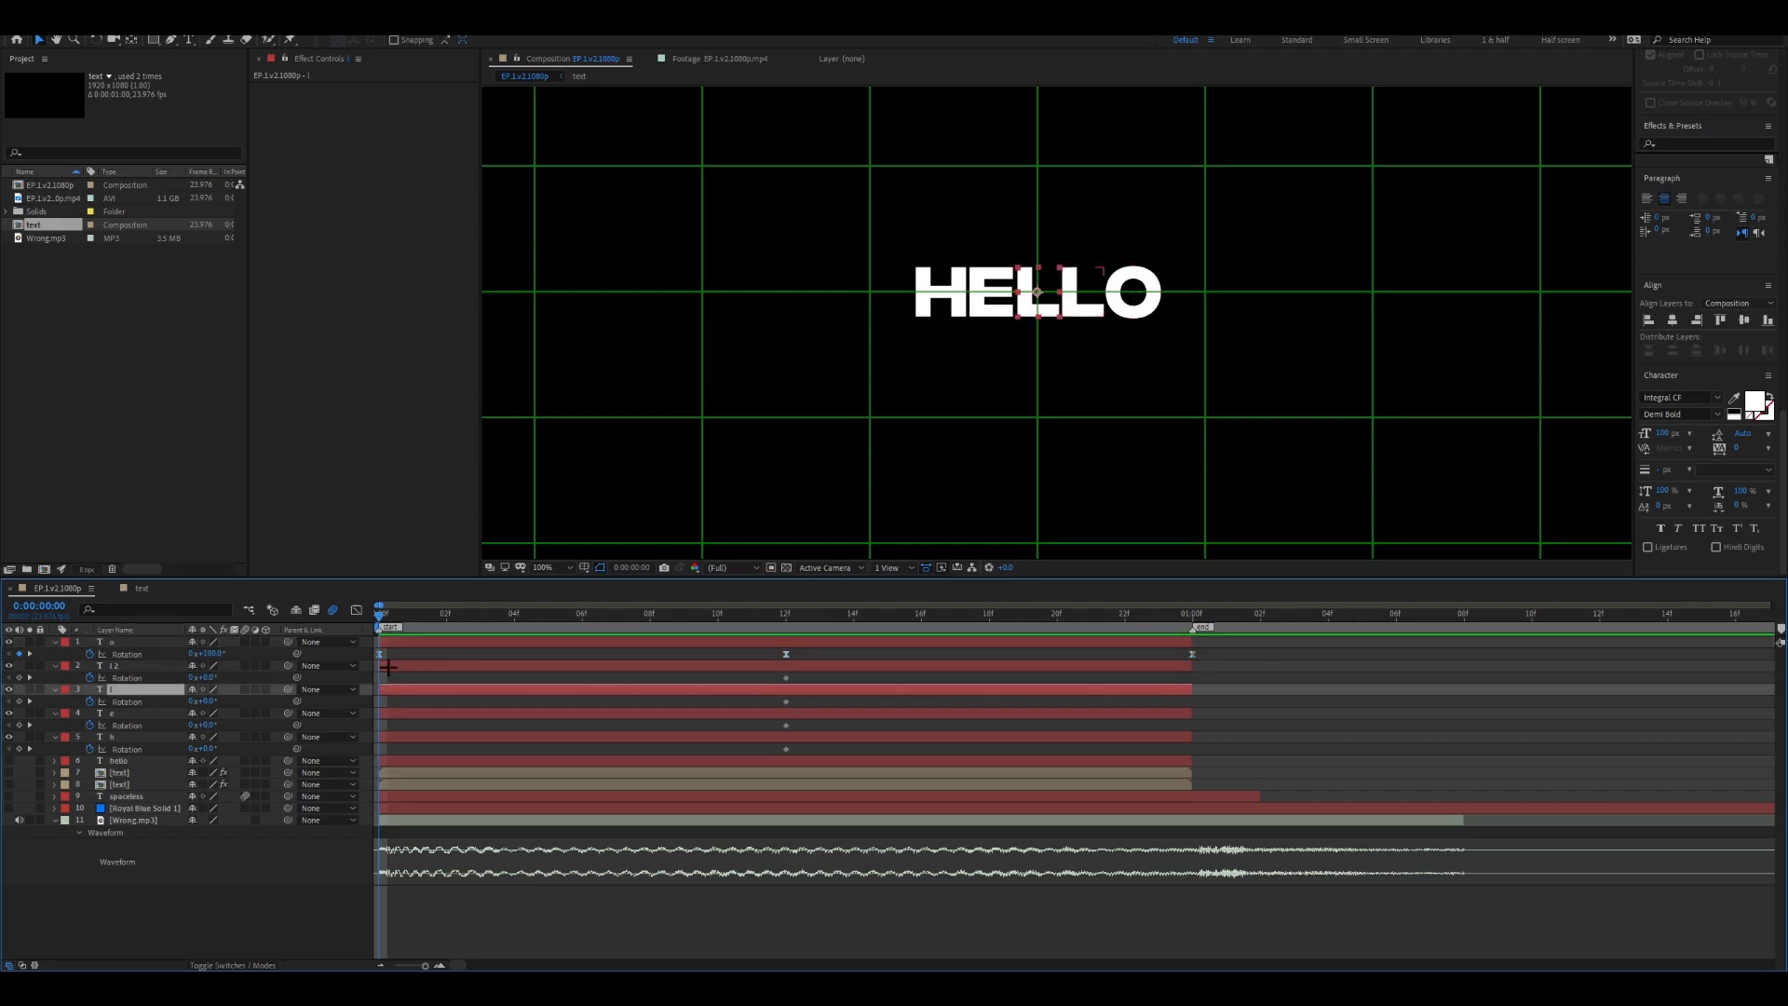
pyautogui.click(388, 670)
pyautogui.click(397, 702)
pyautogui.click(392, 691)
pyautogui.hotkey('ctrl', 'v')
pyautogui.click(394, 736)
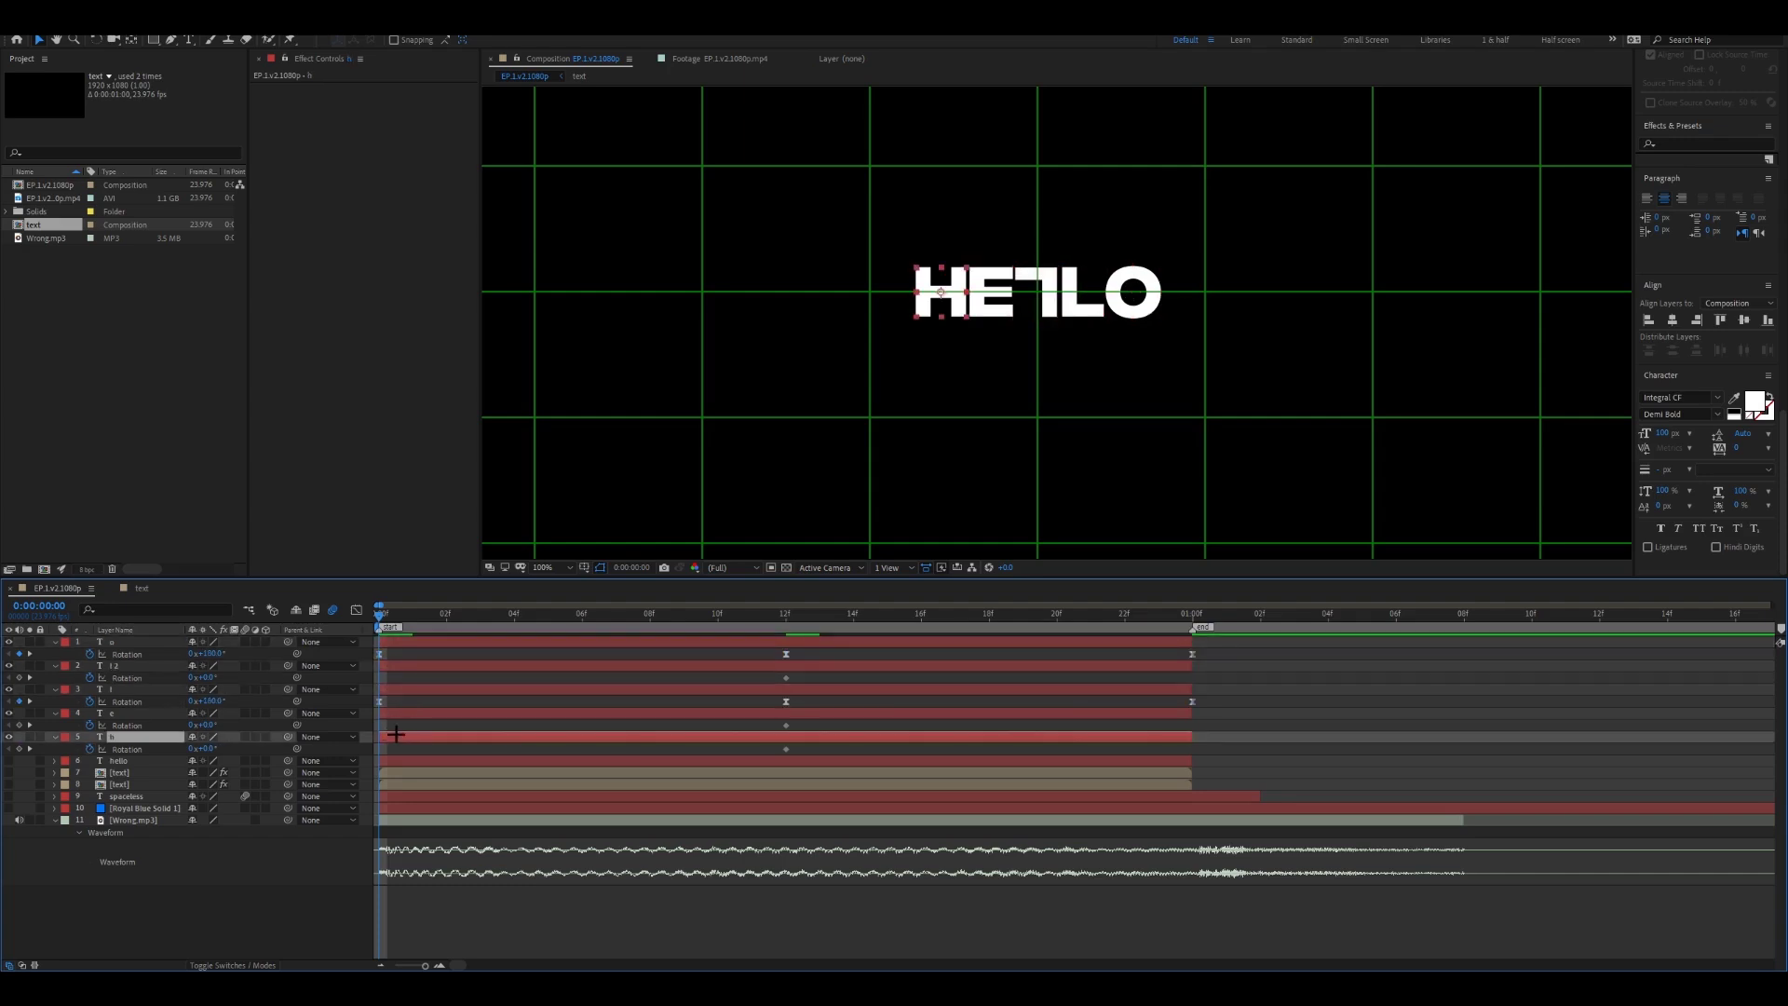
pyautogui.hotkey('ctrl', 'v')
# Preview the rotation animation of the "h", "l" and "o" letters.
pyautogui.press('space')
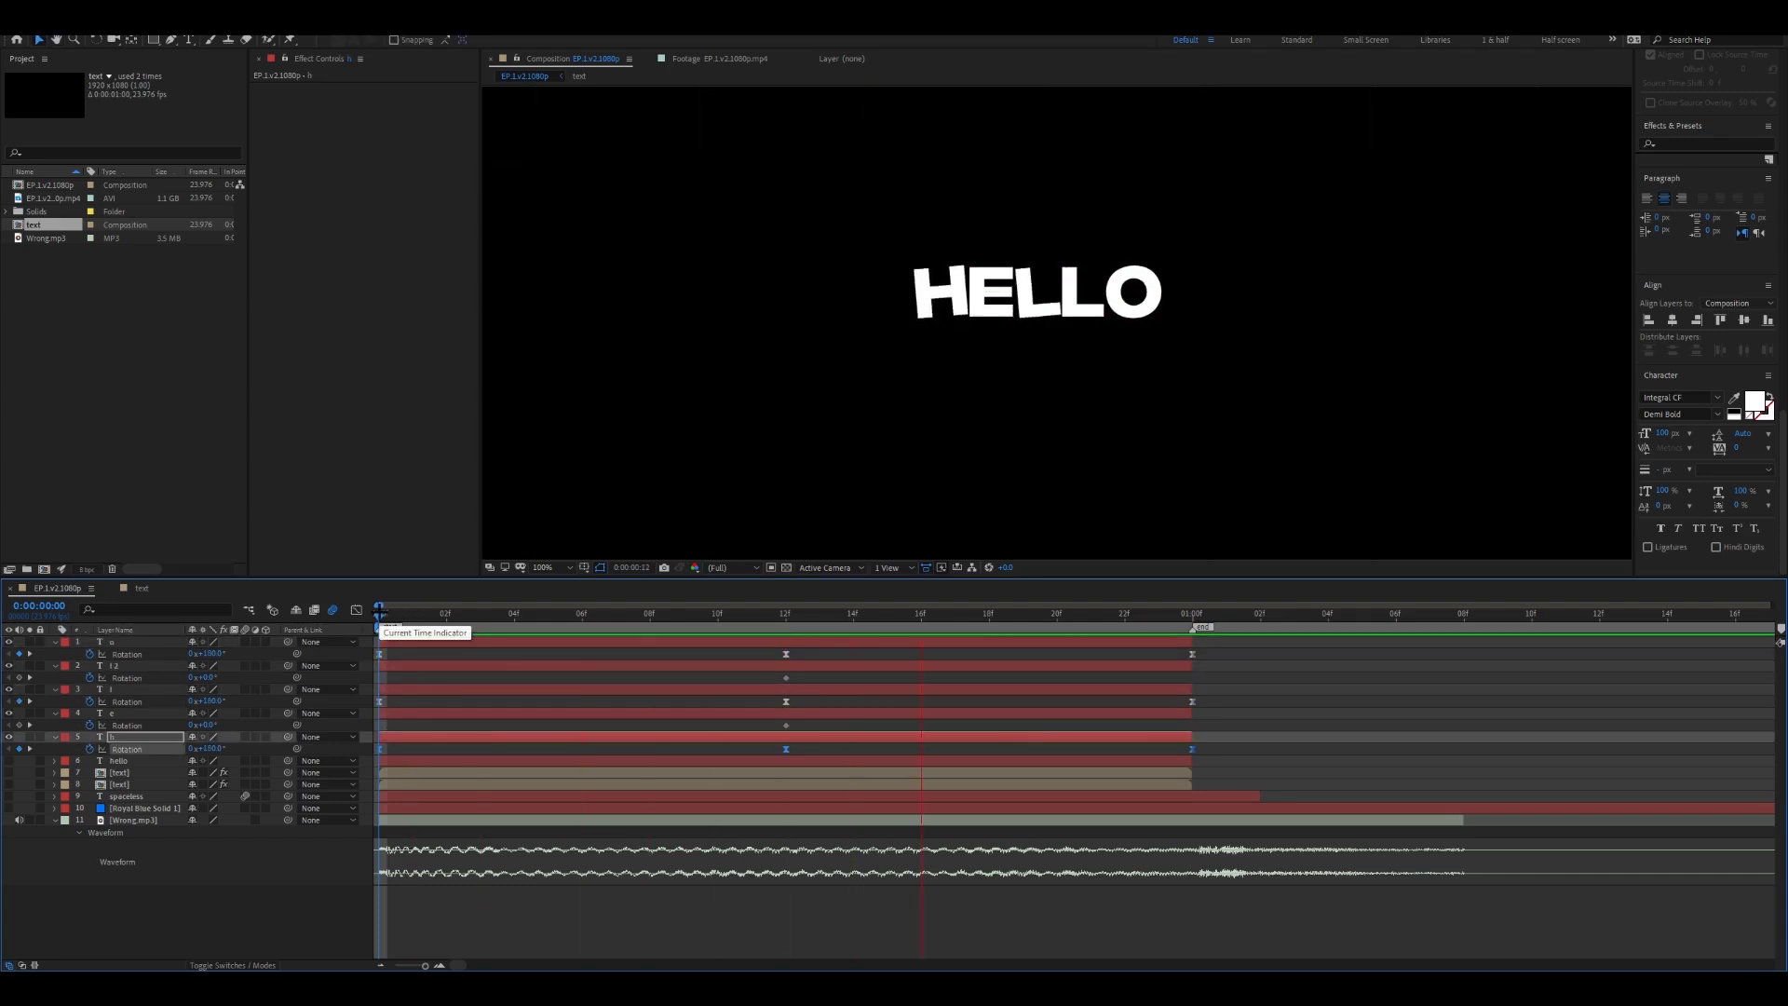
pyautogui.moveTo(537, 612); pyautogui.dragTo(752, 612)
pyautogui.press('space')
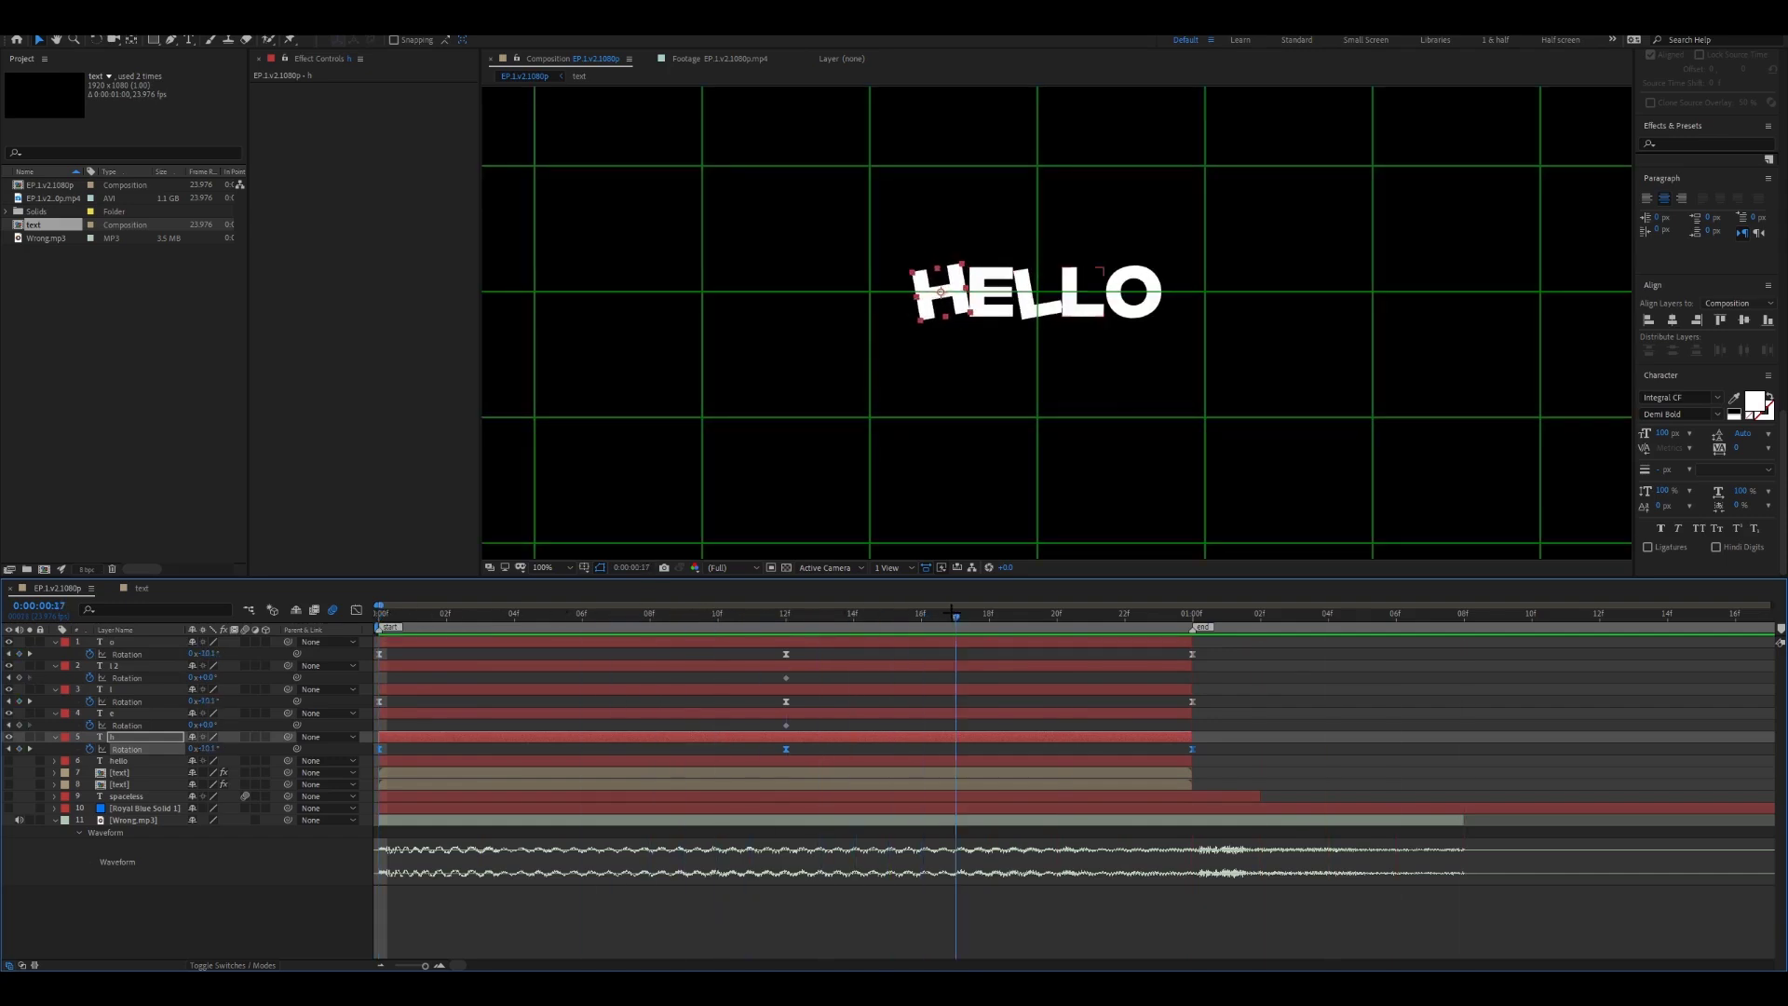
pyautogui.press('space')
# Keyframe the second "l" layer's rotation at -180° at the start and 180° at 0:00:01:00.
pyautogui.click(394, 668)
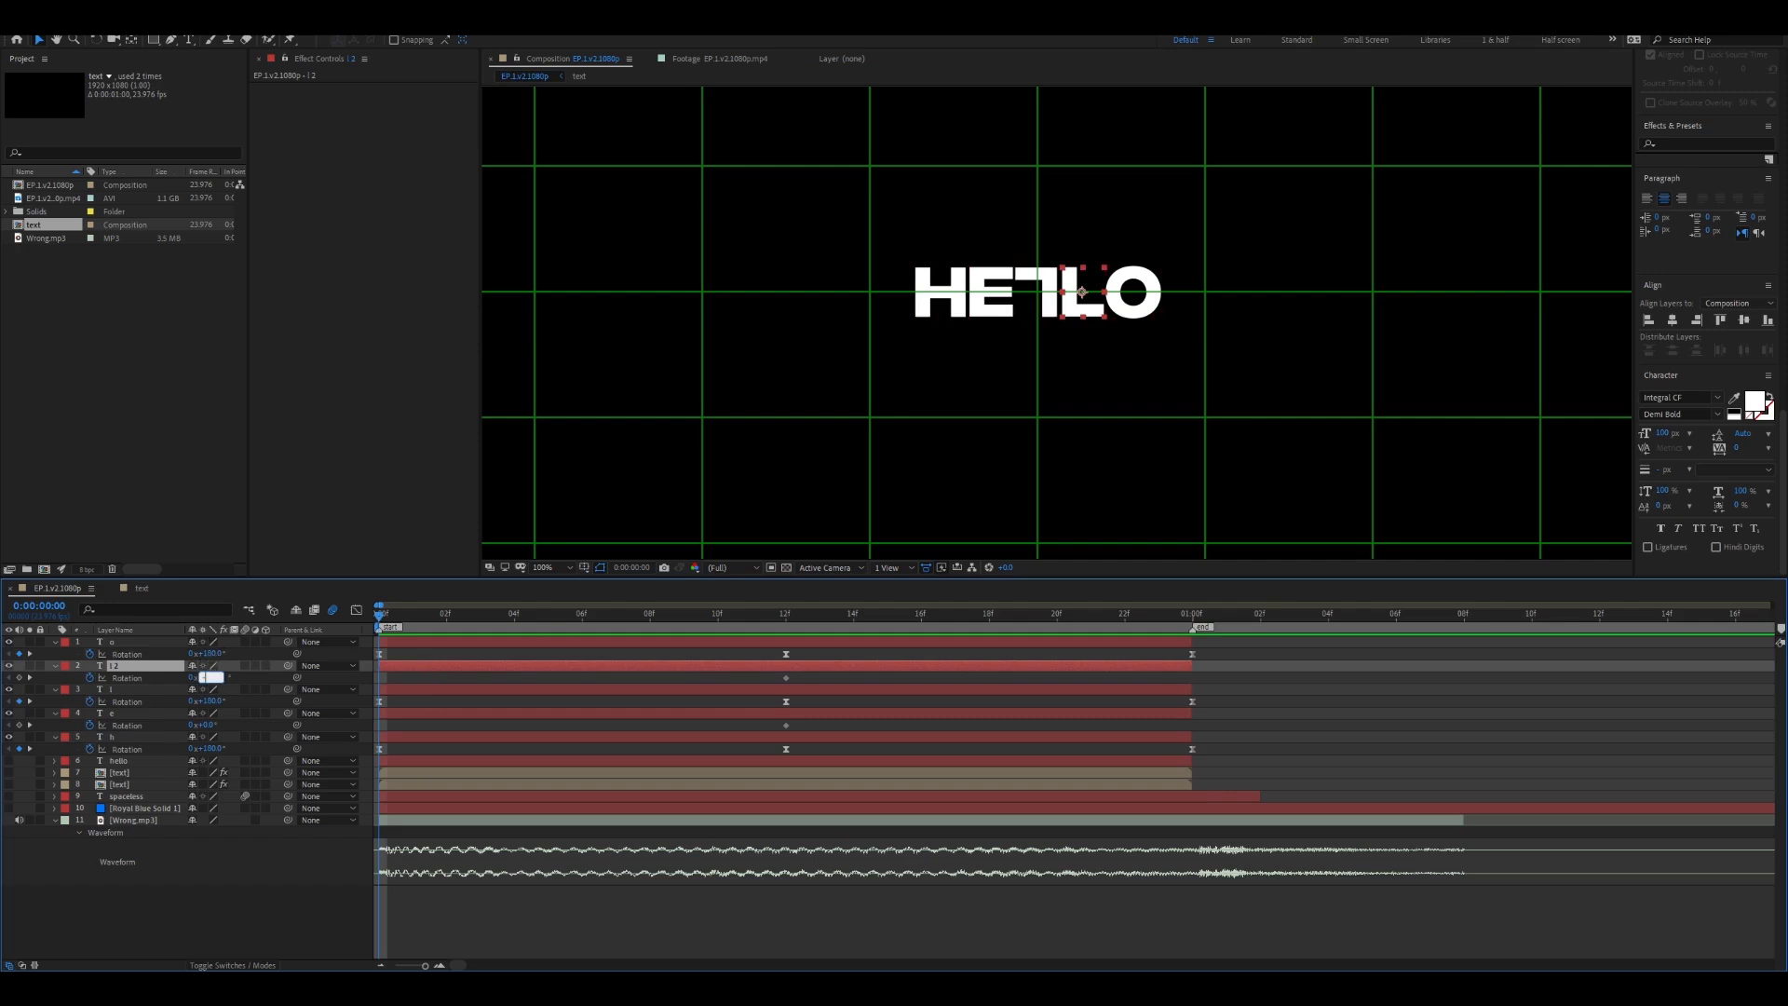
pyautogui.press('Return')
pyautogui.press('space')
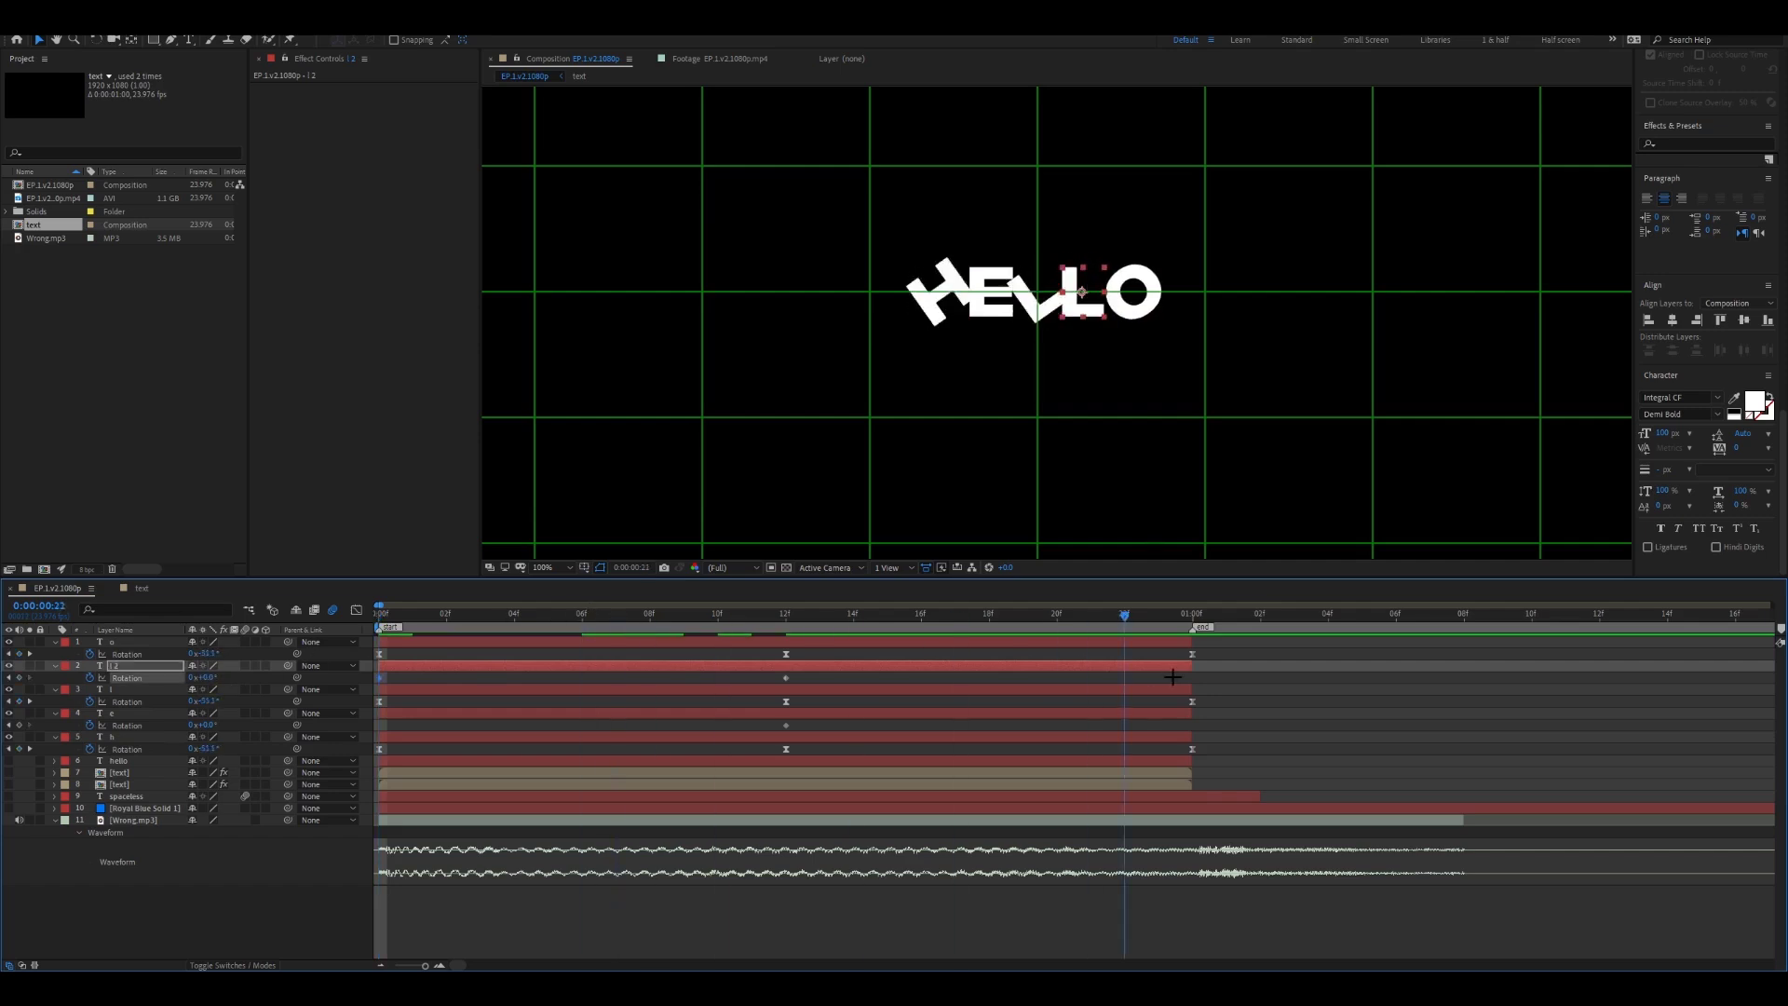
pyautogui.press('space')
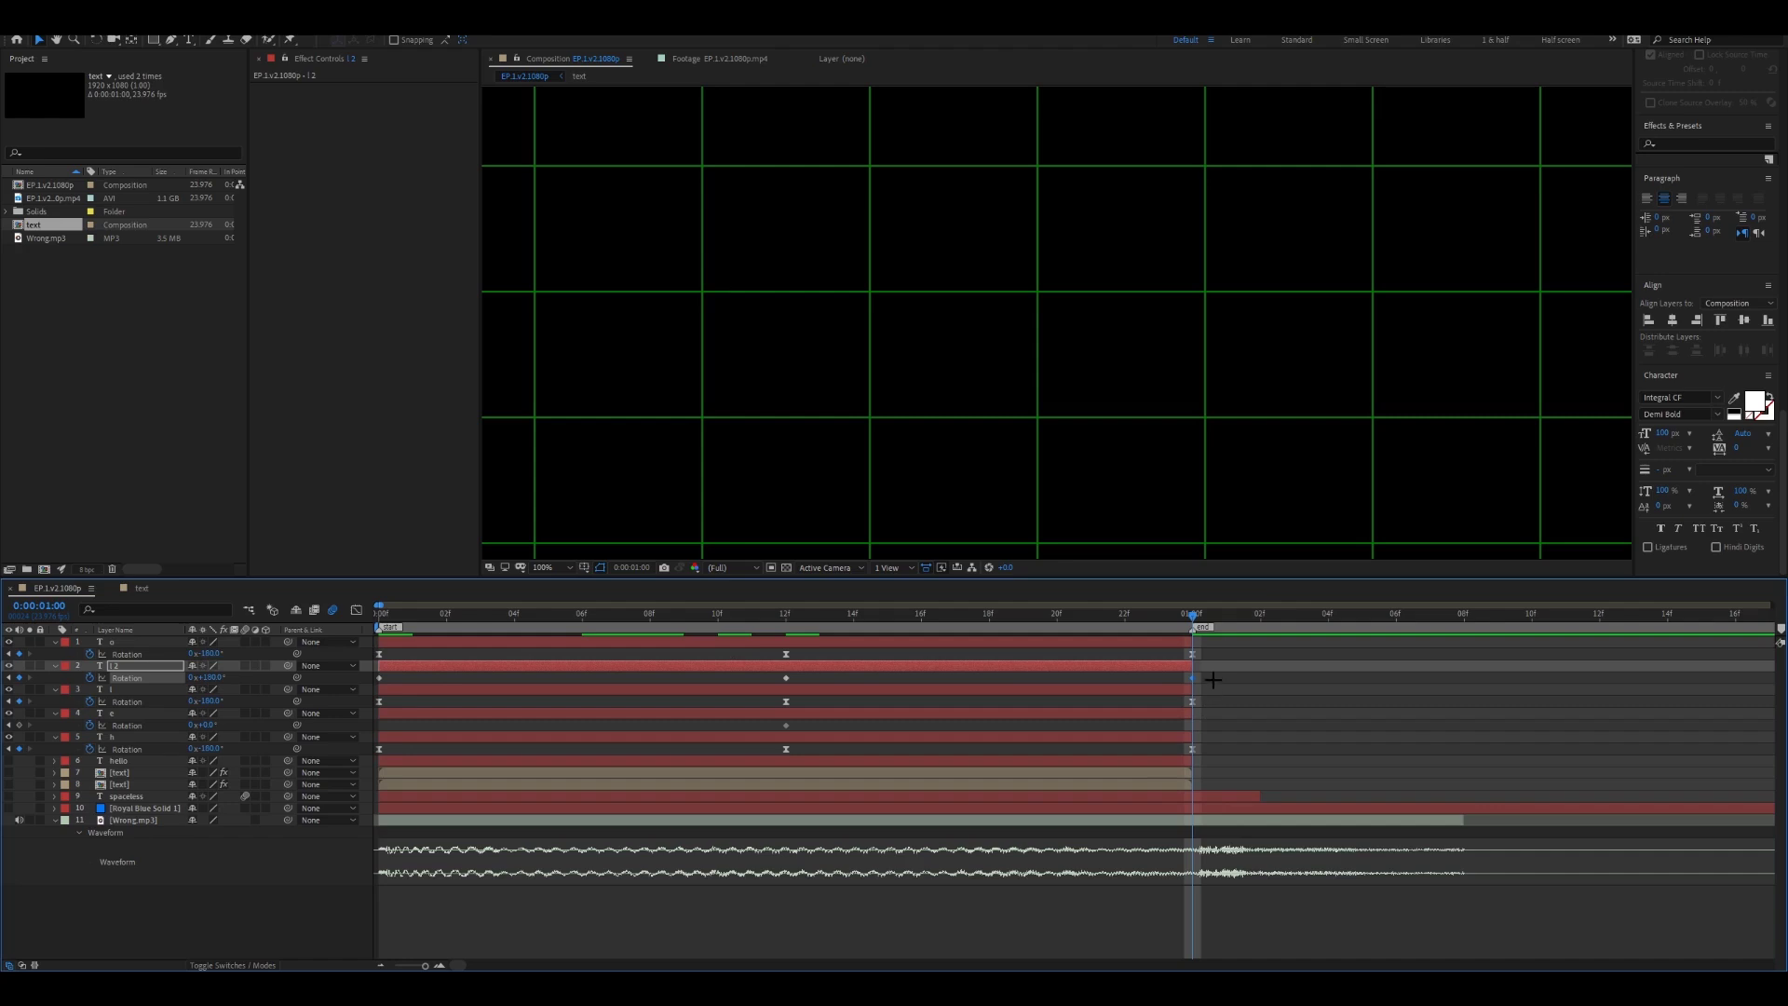
# Easy-ease the second "l" layer's rotation keyframes and shape their curve steep at both ends and nearly flat around the middle keyframe.
pyautogui.moveTo(1212, 680); pyautogui.dragTo(368, 677)
pyautogui.click(356, 610)
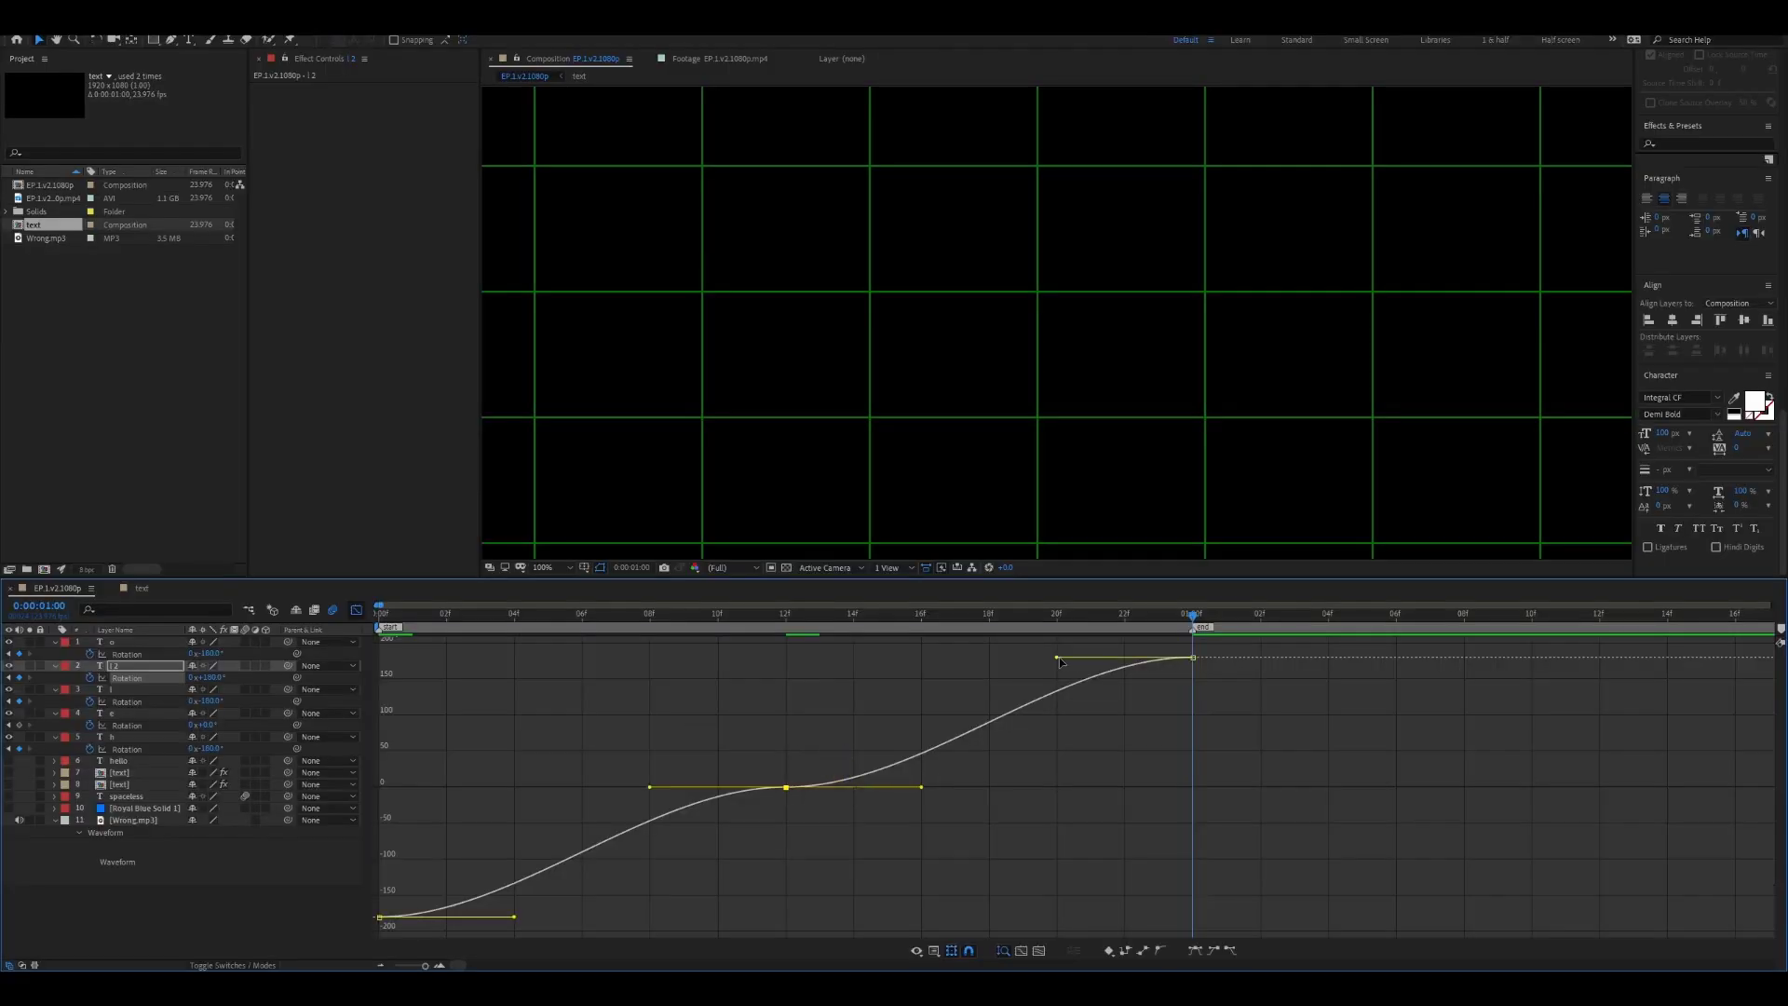
pyautogui.moveTo(1057, 657); pyautogui.dragTo(1180, 751)
pyautogui.moveTo(921, 787); pyautogui.dragTo(1132, 769)
pyautogui.moveTo(649, 790); pyautogui.dragTo(424, 794)
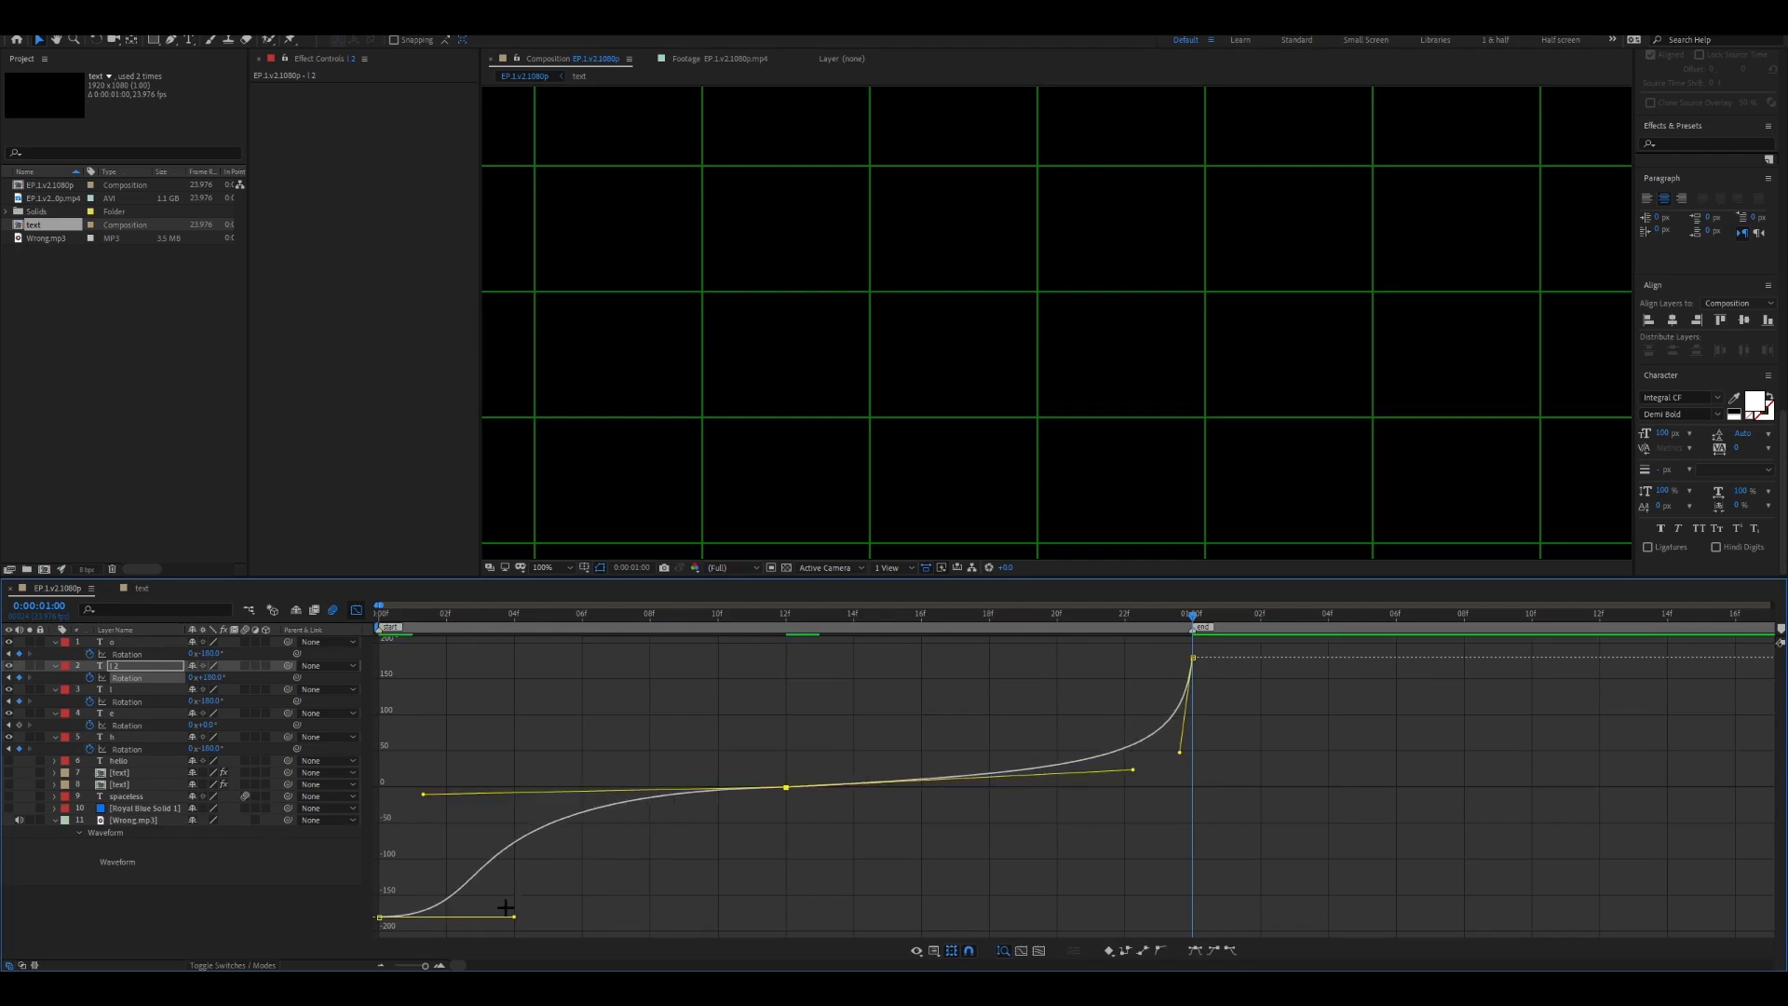
pyautogui.moveTo(513, 916); pyautogui.dragTo(433, 795)
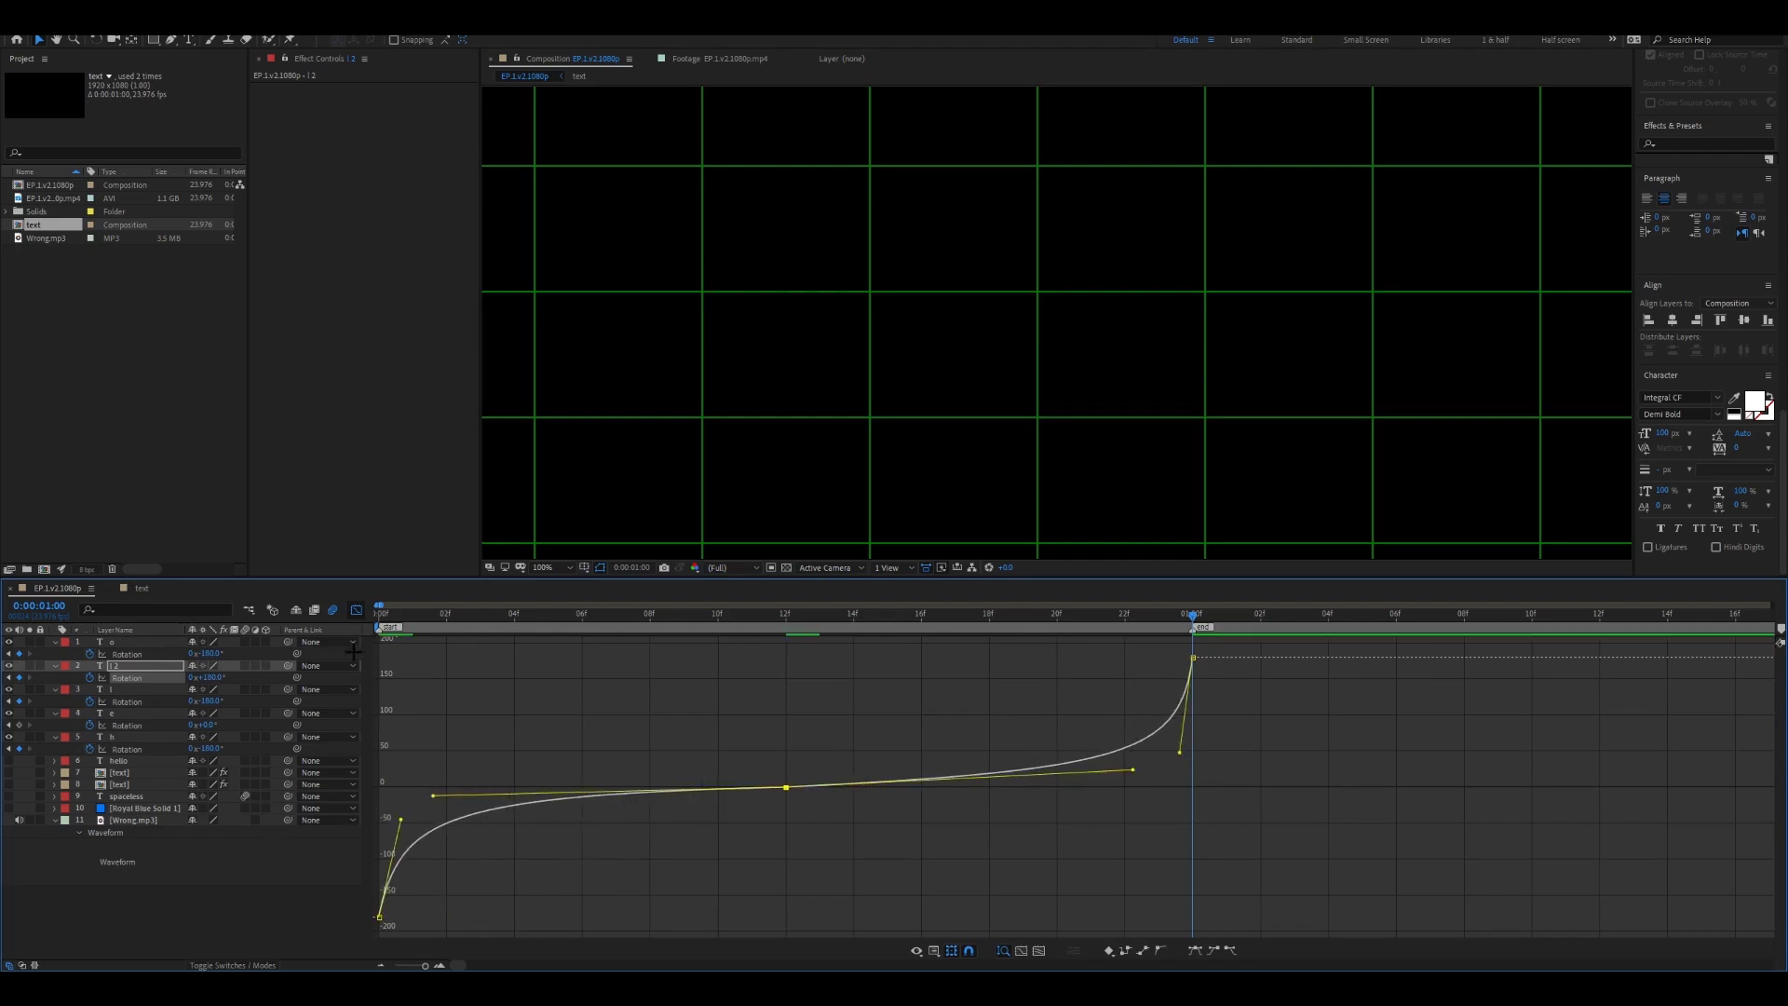
pyautogui.hotkey('shift', 'F3')
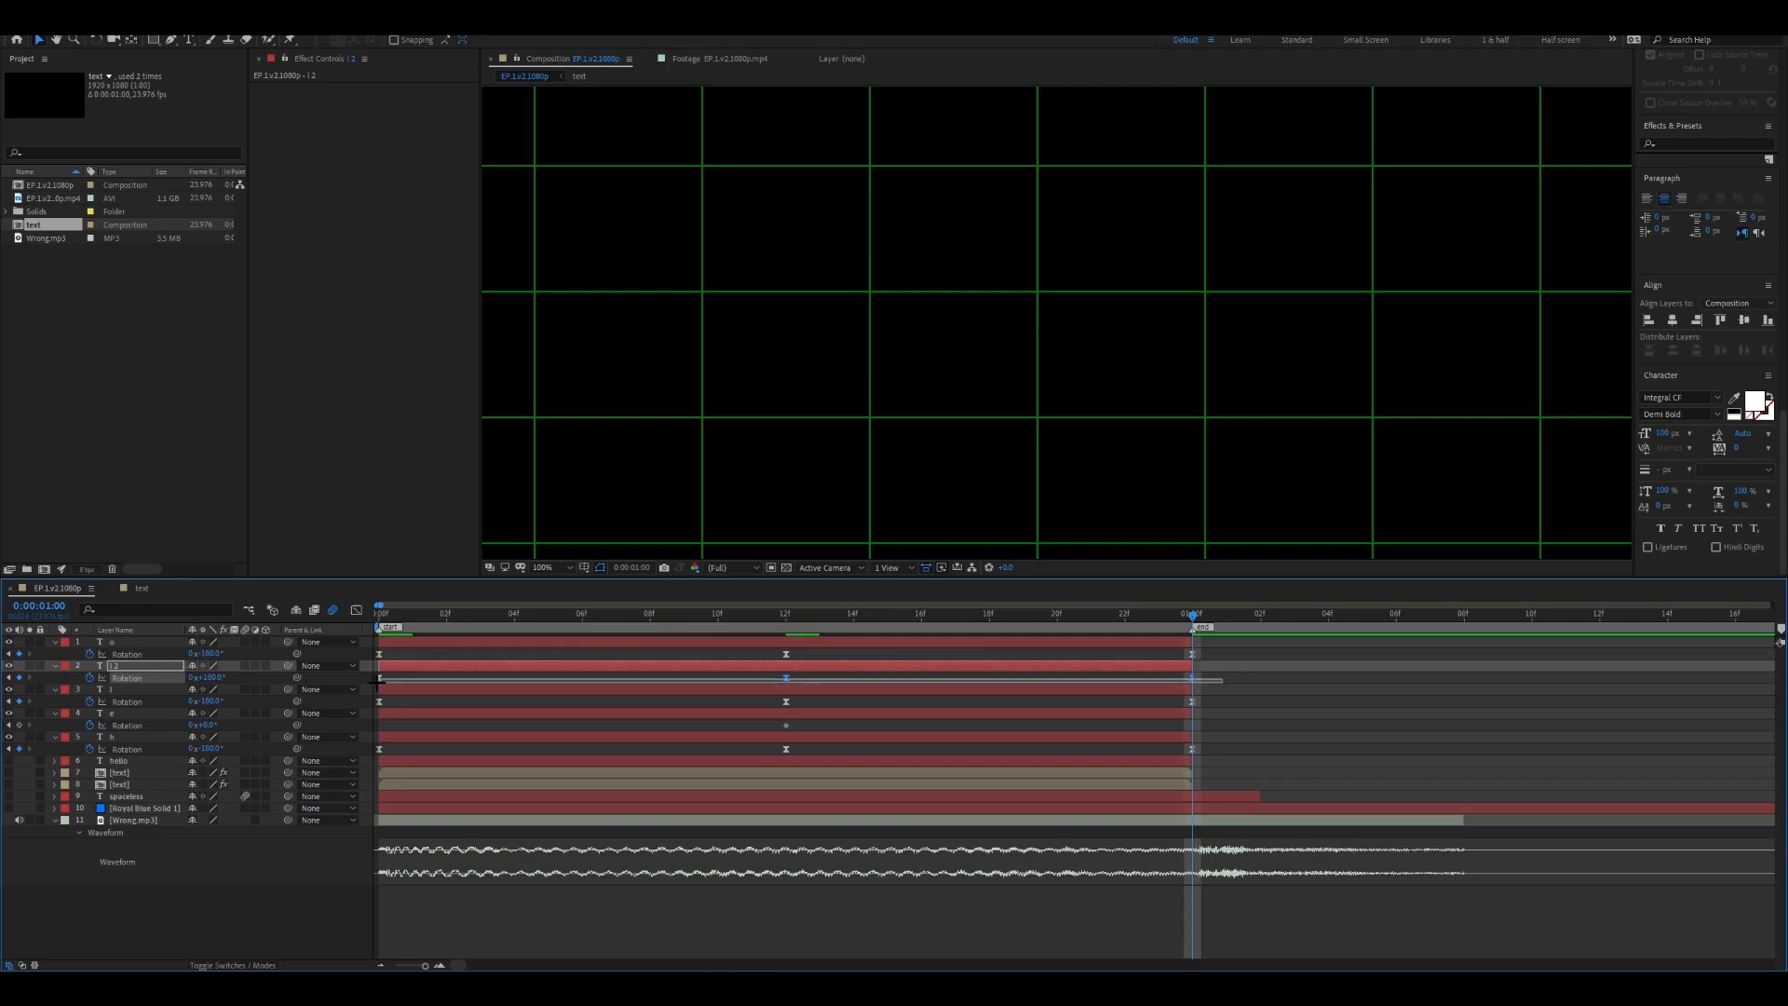
# Paste the second "l" layer's rotation keyframes onto the "e" layer at 0:00:00:00.
pyautogui.press('Home')
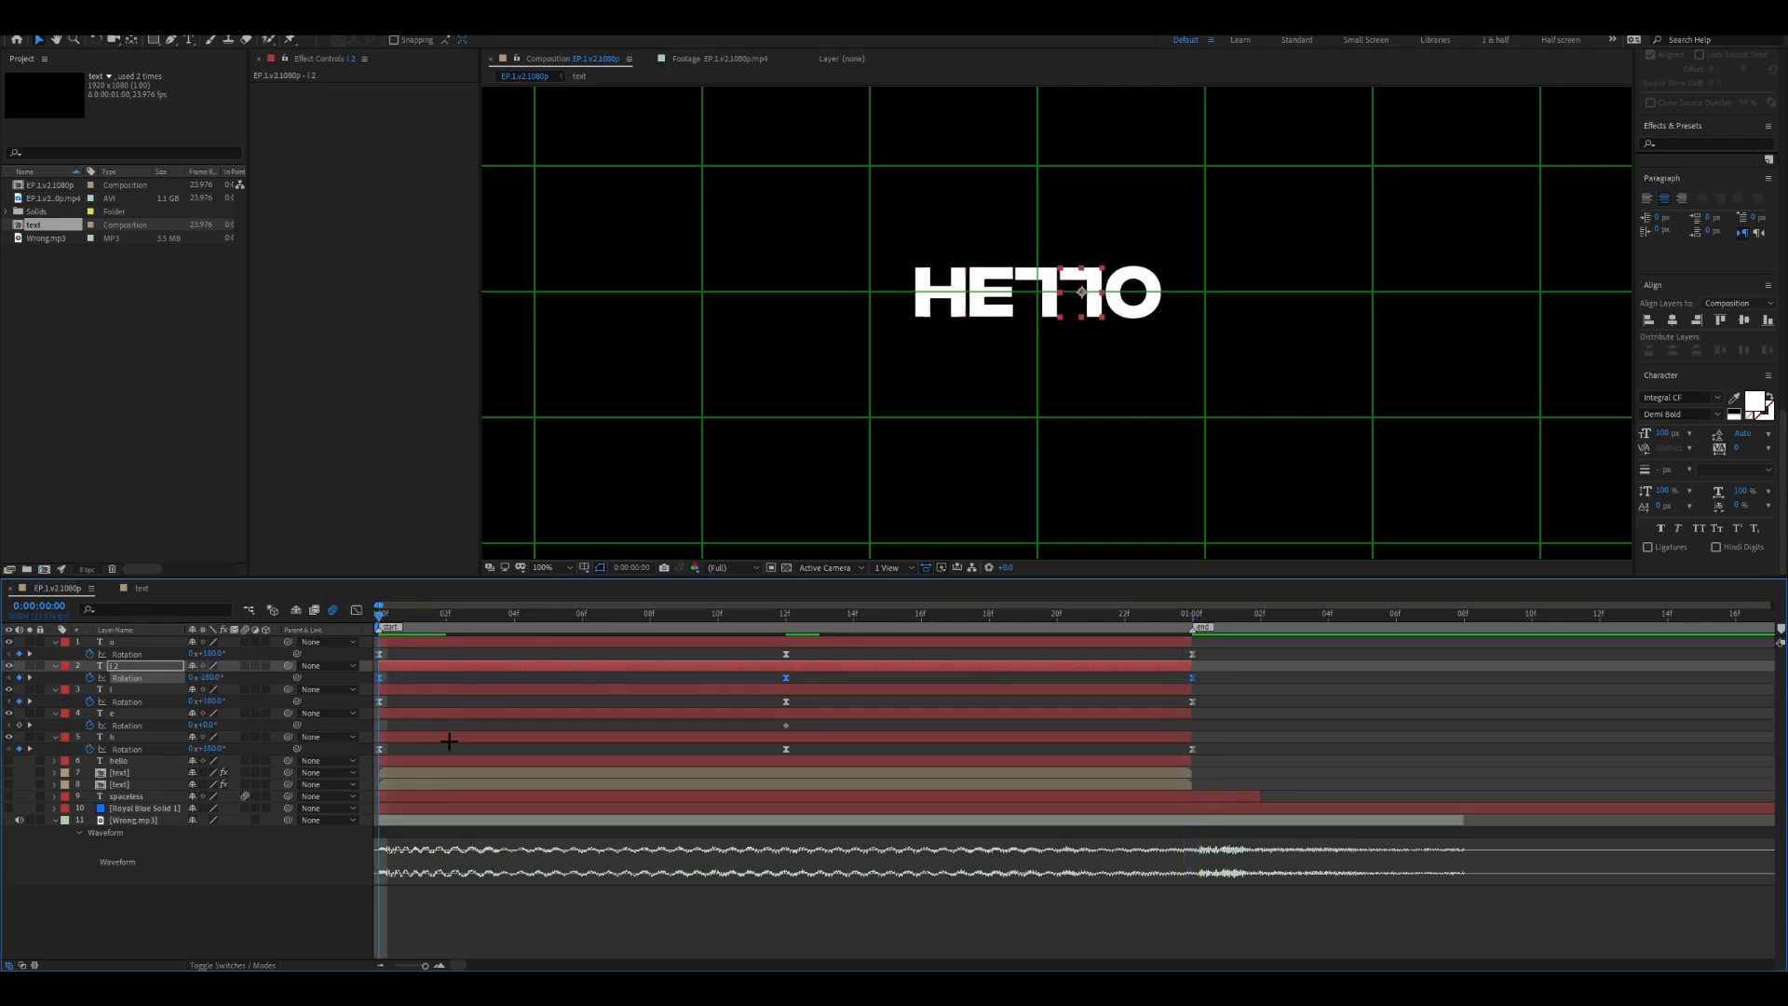
pyautogui.click(401, 716)
pyautogui.hotkey('ctrl', 'v')
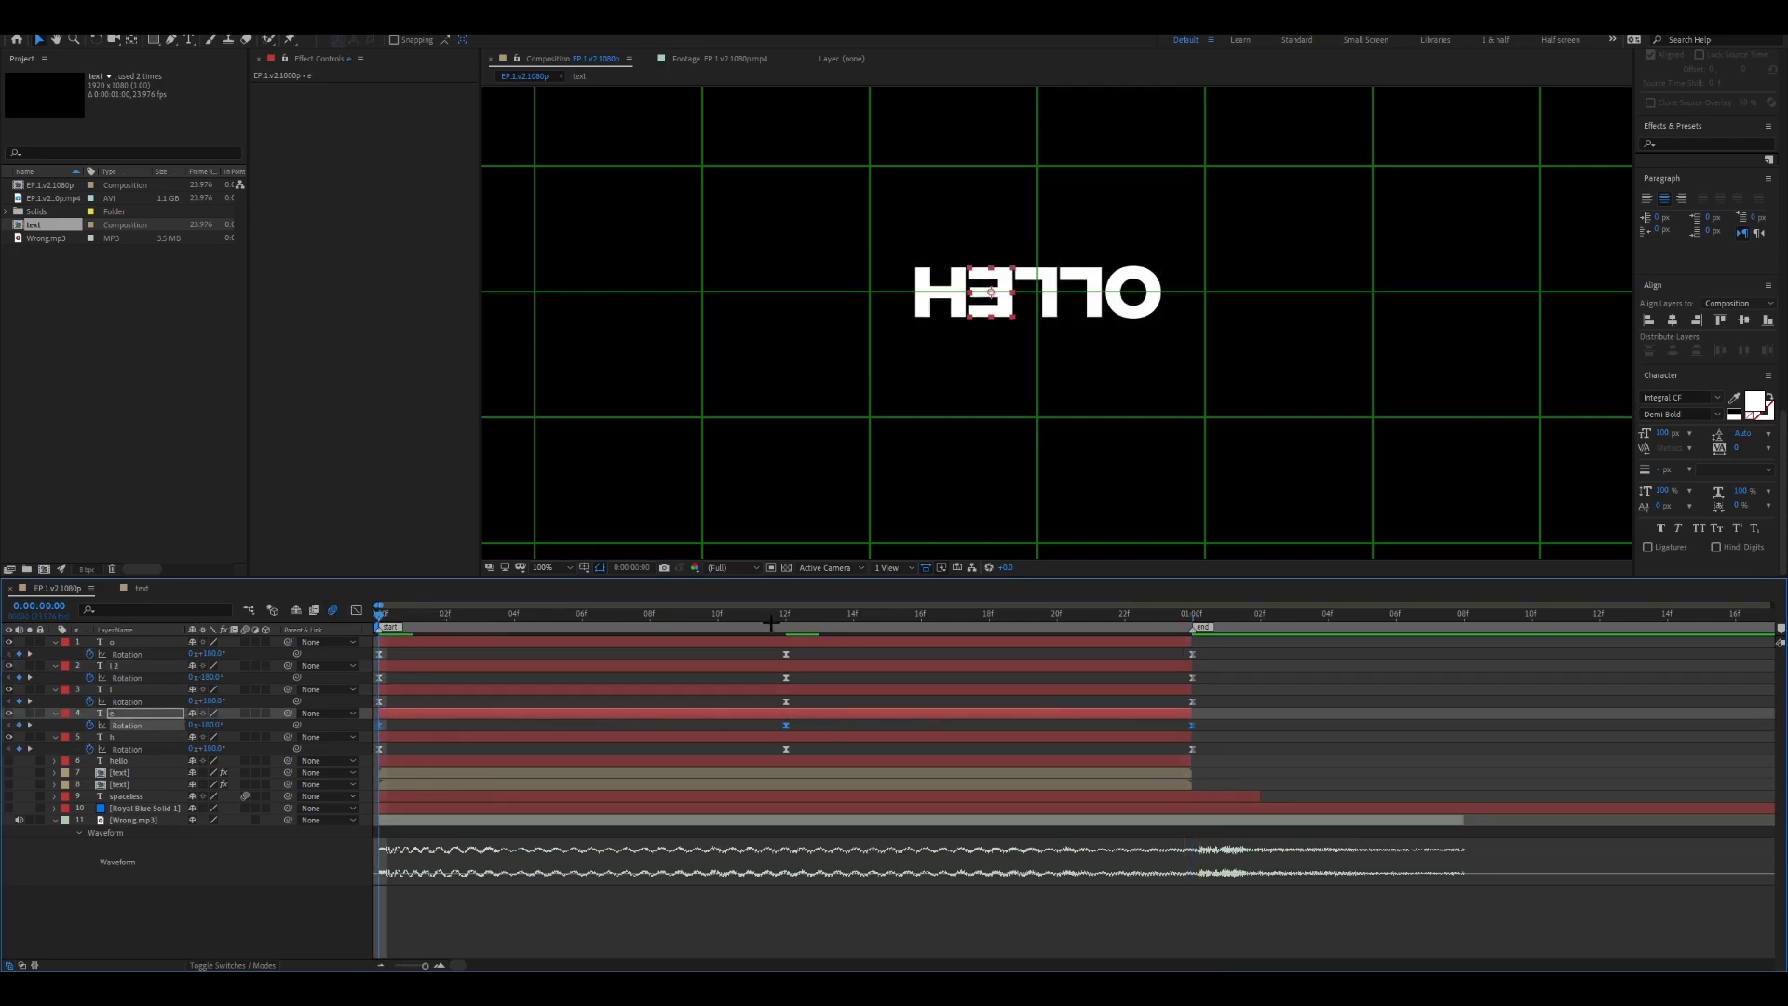
# Collapse the letter layers' rotation properties and enable motion blur on the "o", both "l" and the "e" layers.
pyautogui.click(771, 623)
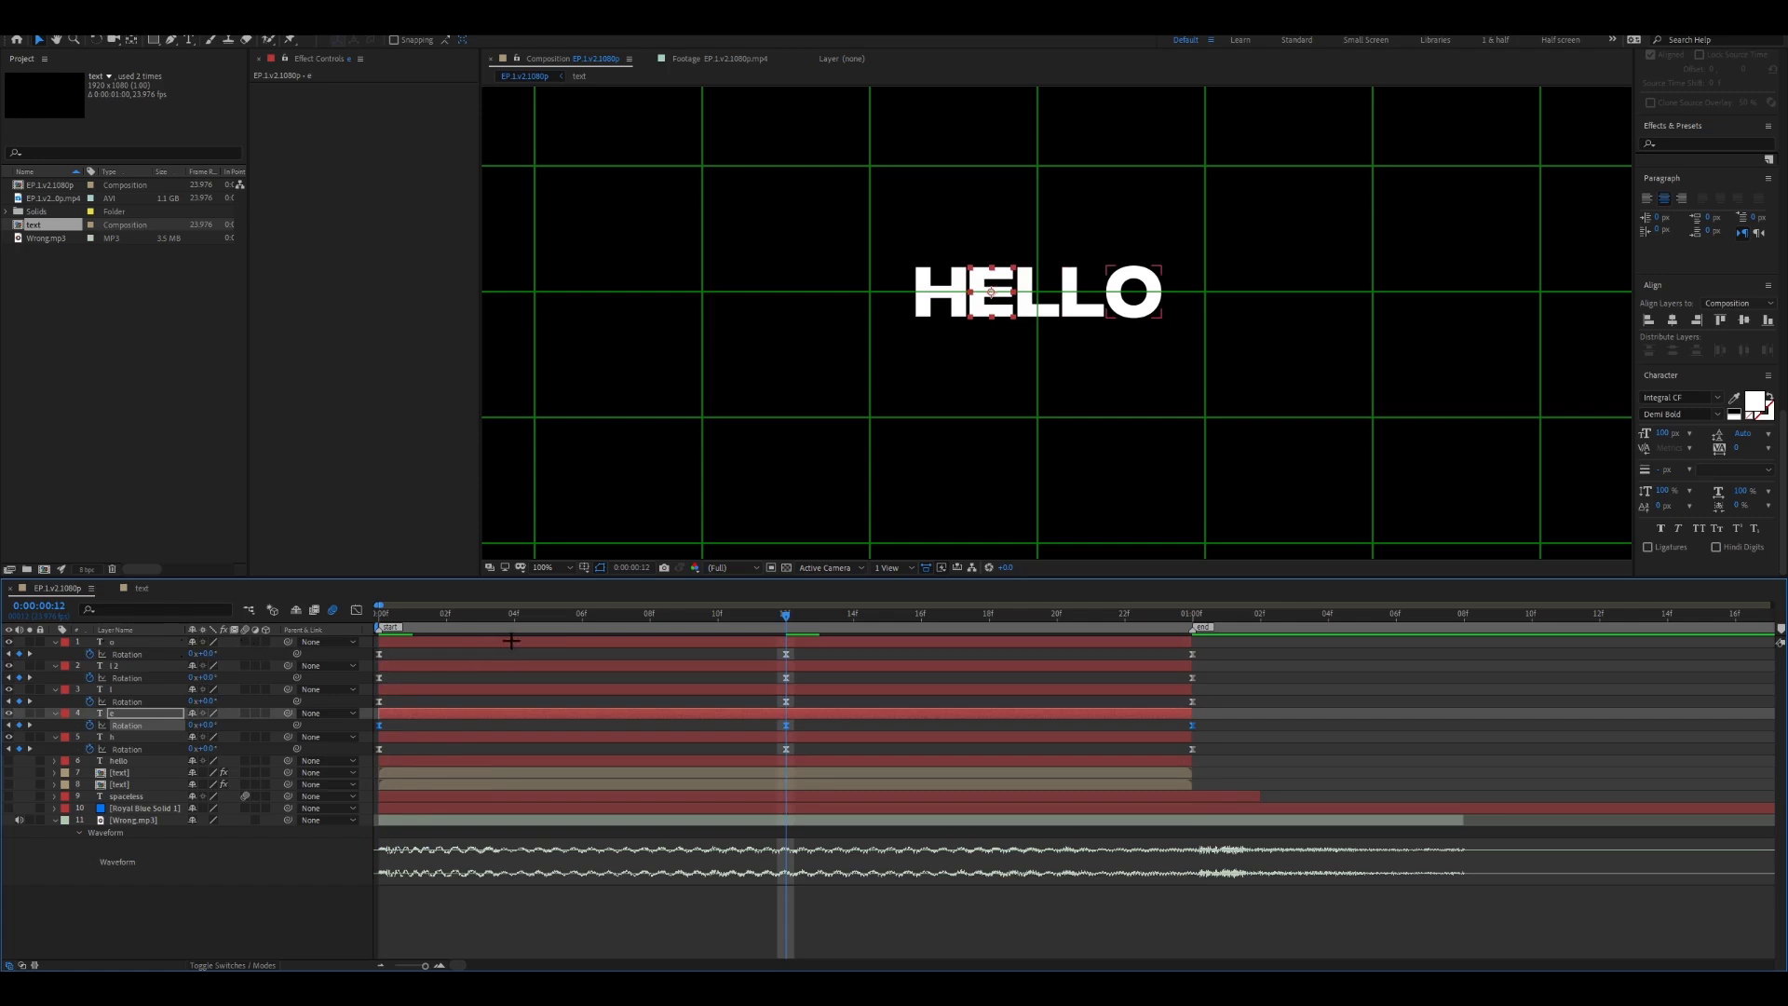
pyautogui.keyDown('shift'); pyautogui.click(511, 641); pyautogui.keyUp('shift')
pyautogui.keyDown('shift'); pyautogui.click(458, 736); pyautogui.keyUp('shift')
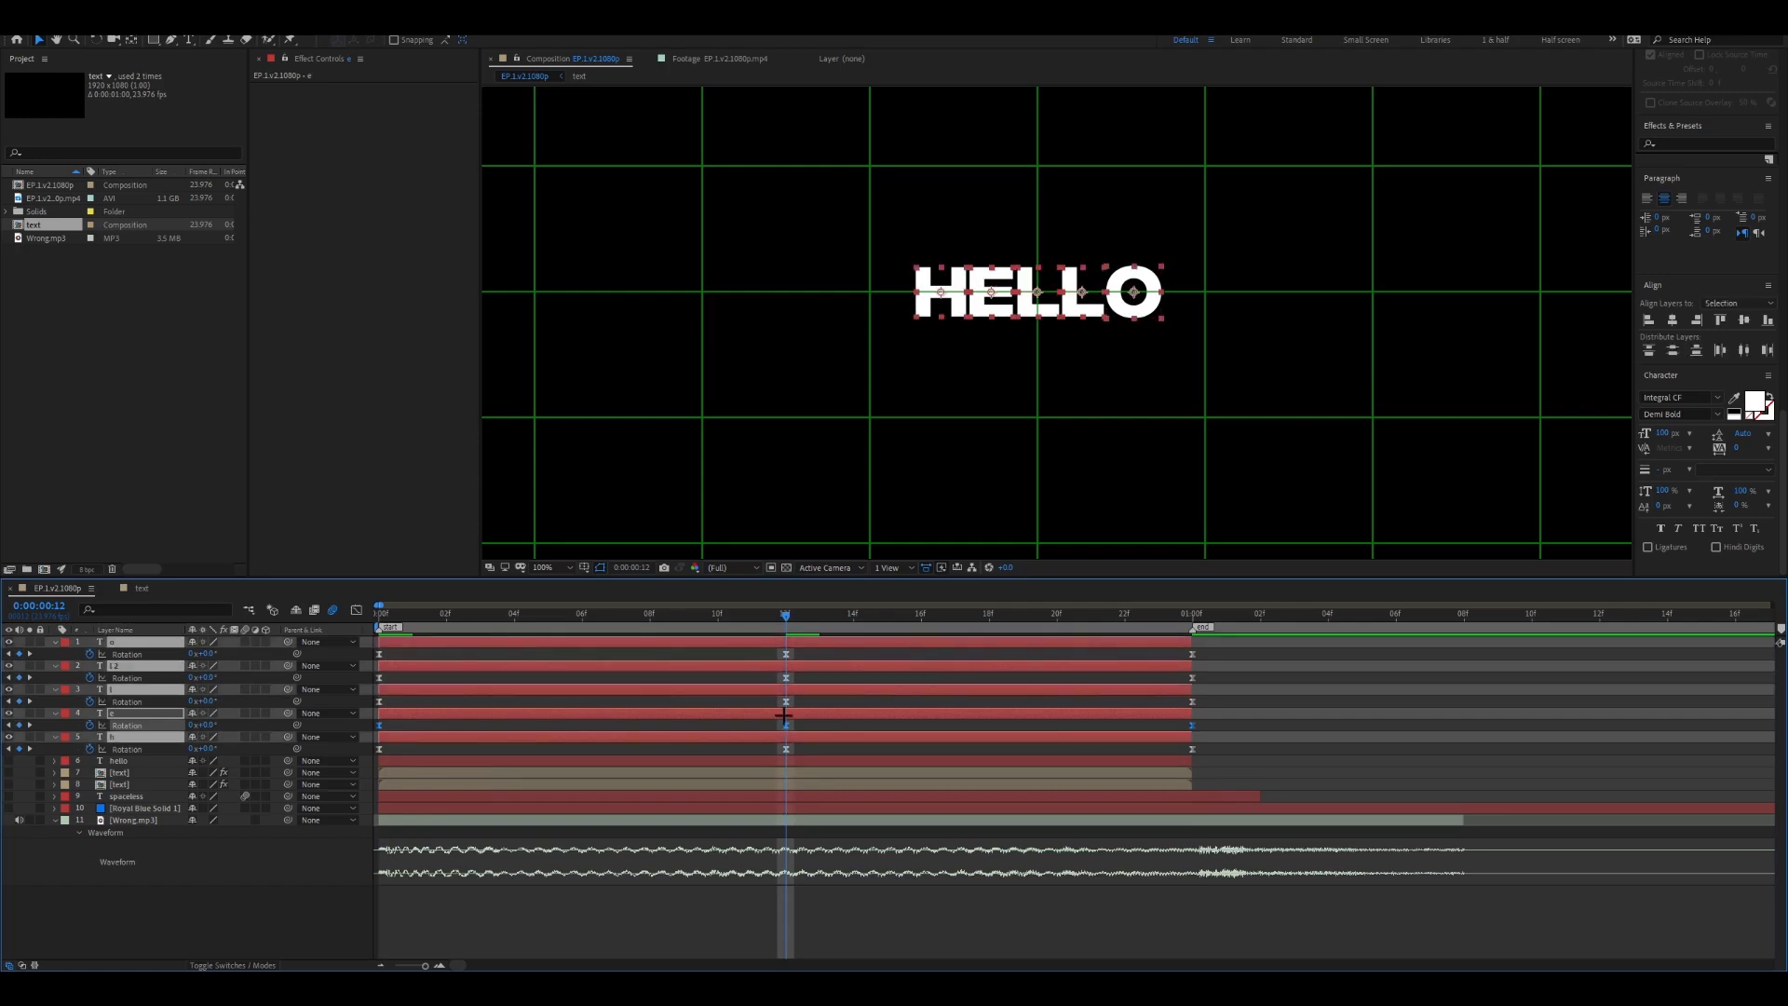
pyautogui.press('r')
pyautogui.click(274, 852)
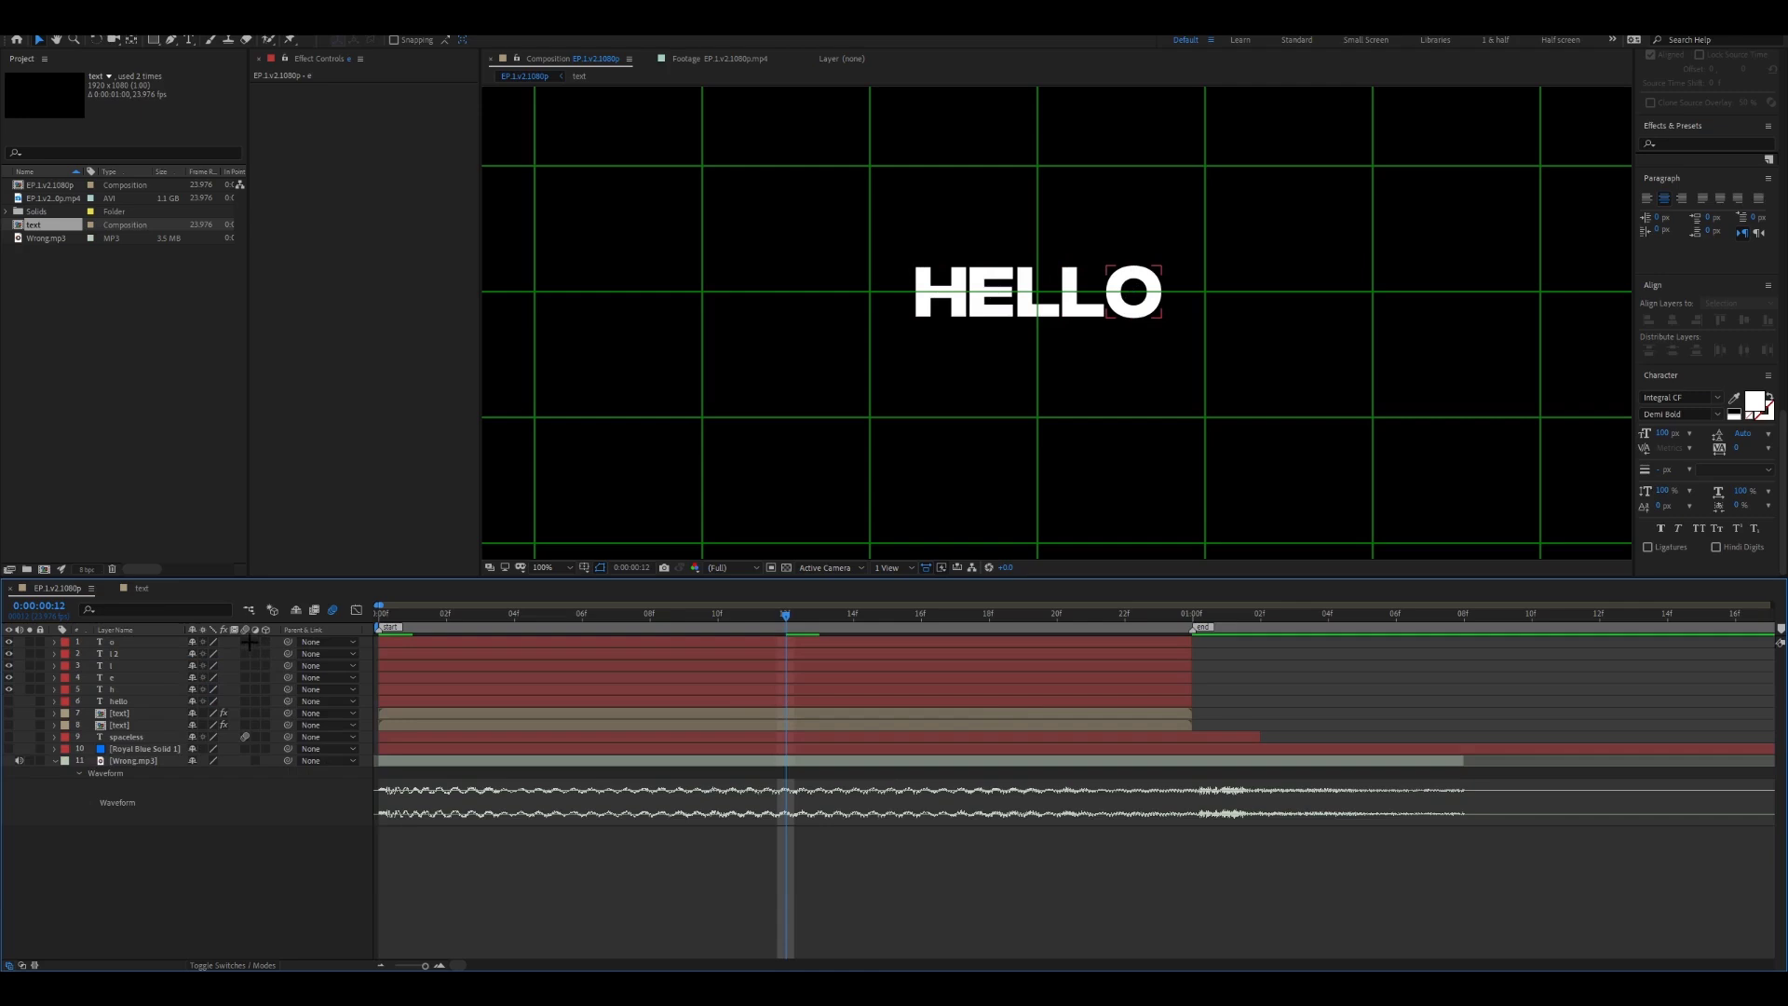
pyautogui.moveTo(245, 642); pyautogui.dragTo(243, 665)
pyautogui.press('space')
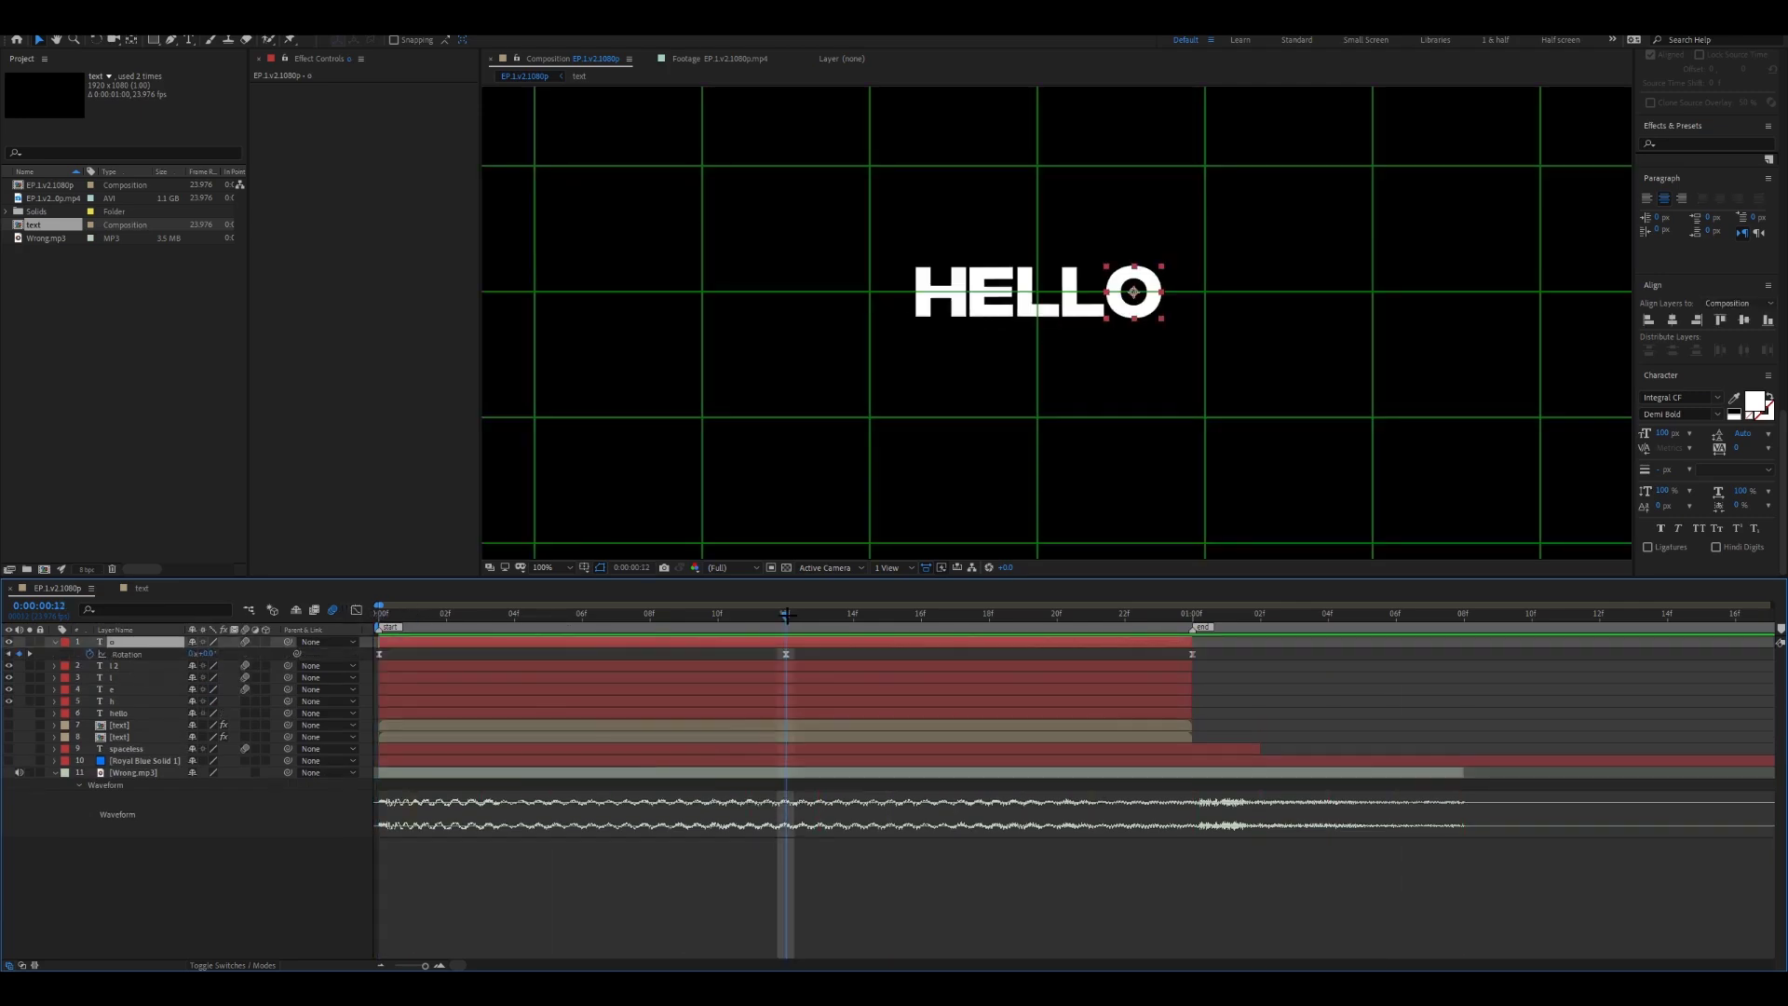
# Add position keyframes at 0:00:00:12 to all five letter layers.
pyautogui.press('u')
pyautogui.keyDown('shift'); pyautogui.click(791, 700); pyautogui.keyUp('shift')
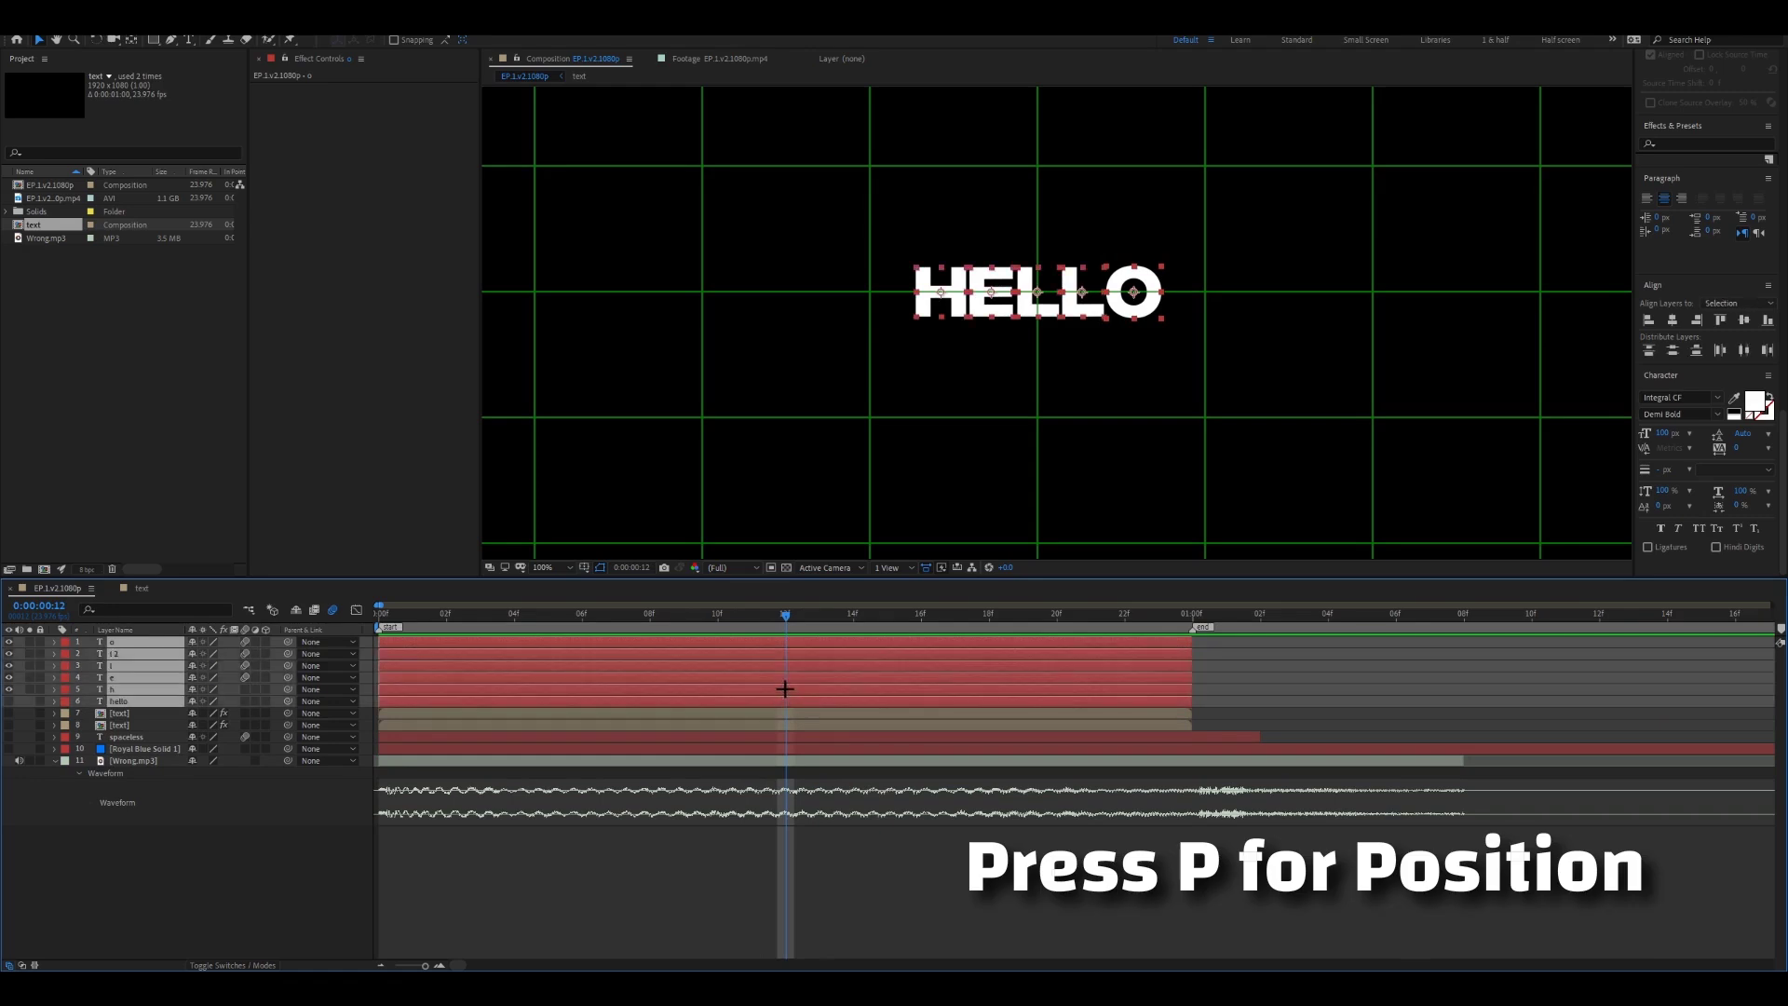
pyautogui.press('p')
pyautogui.moveTo(82, 658); pyautogui.dragTo(93, 775)
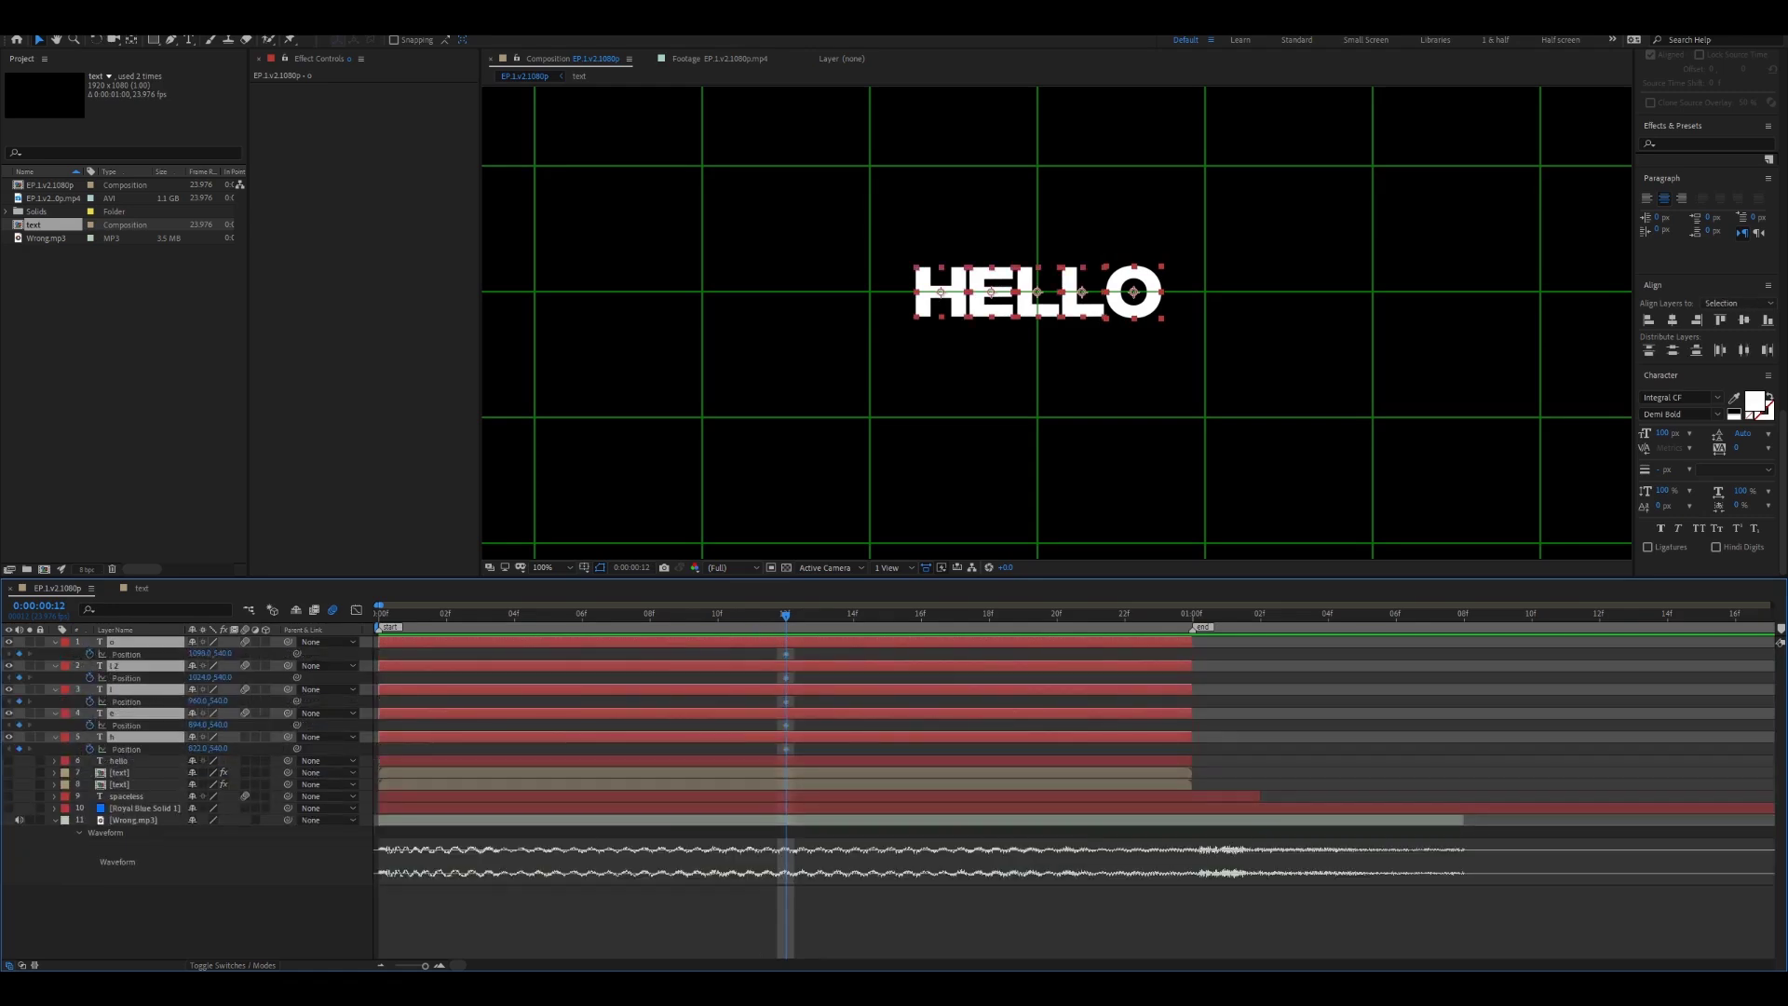
# At 0:00:00:00, spread the letters horizontally: "o" to X 1240, "h" about 685, second "l" about 1100 and "e" 830.
pyautogui.press(',')
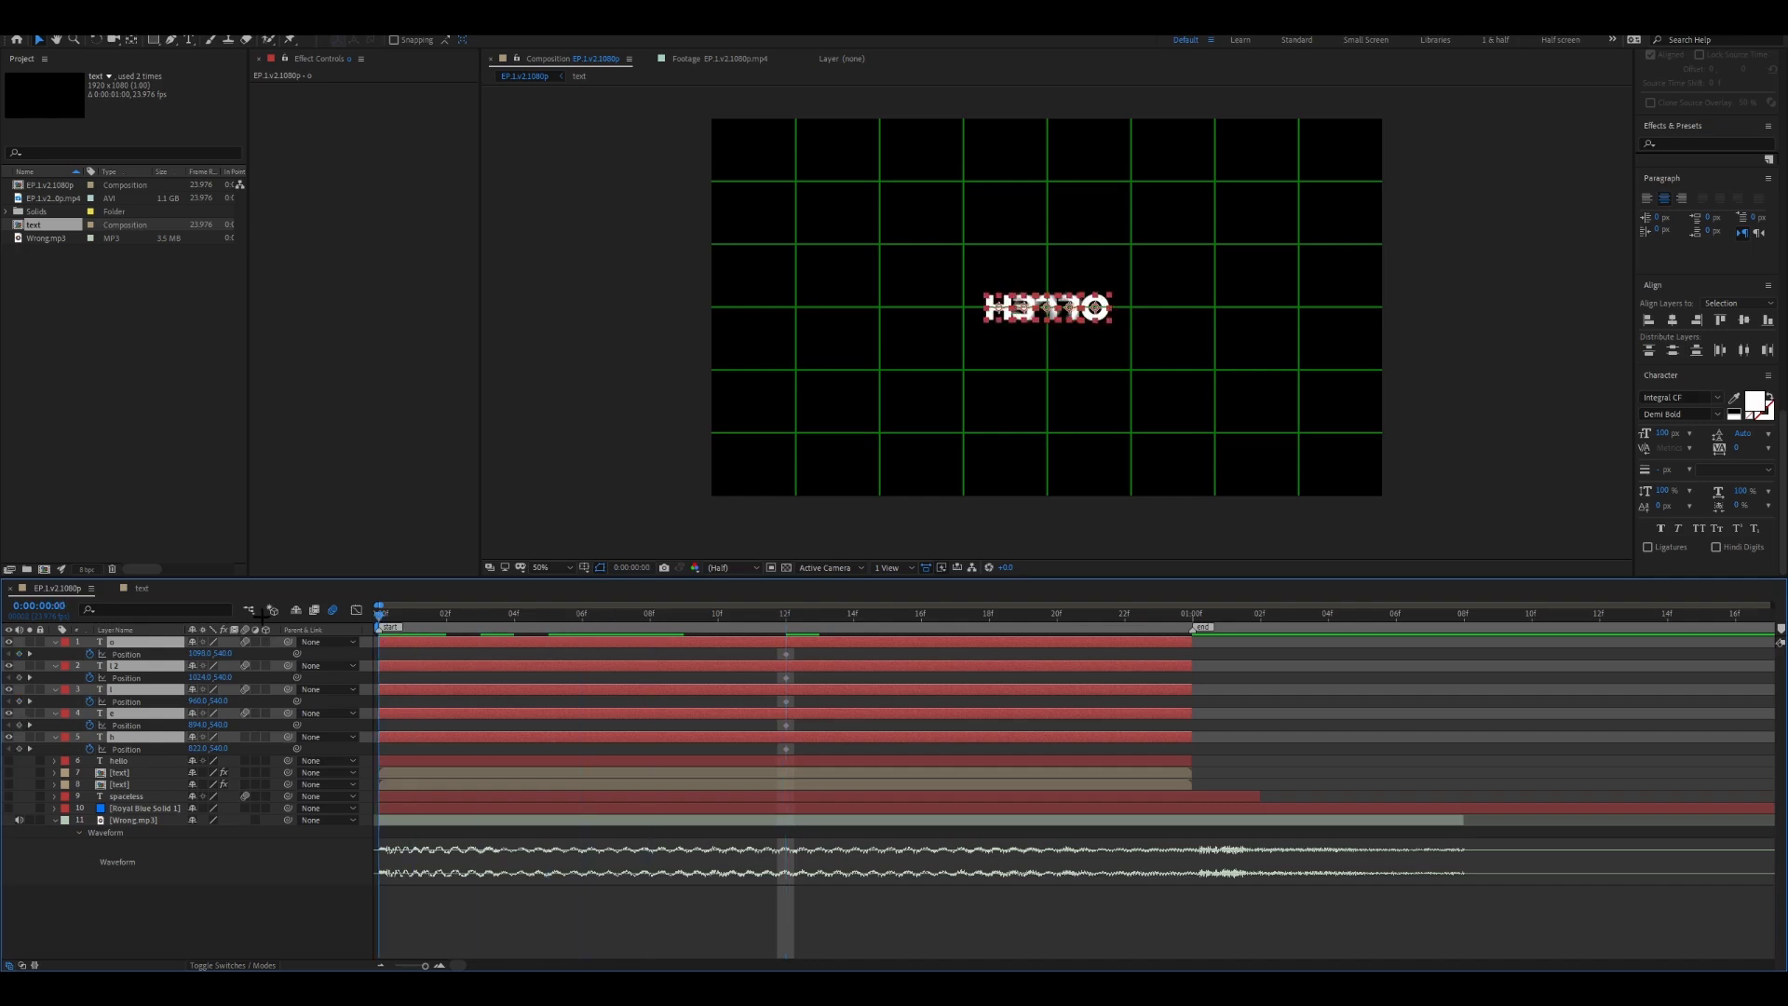
pyautogui.press('Home')
pyautogui.click(677, 894)
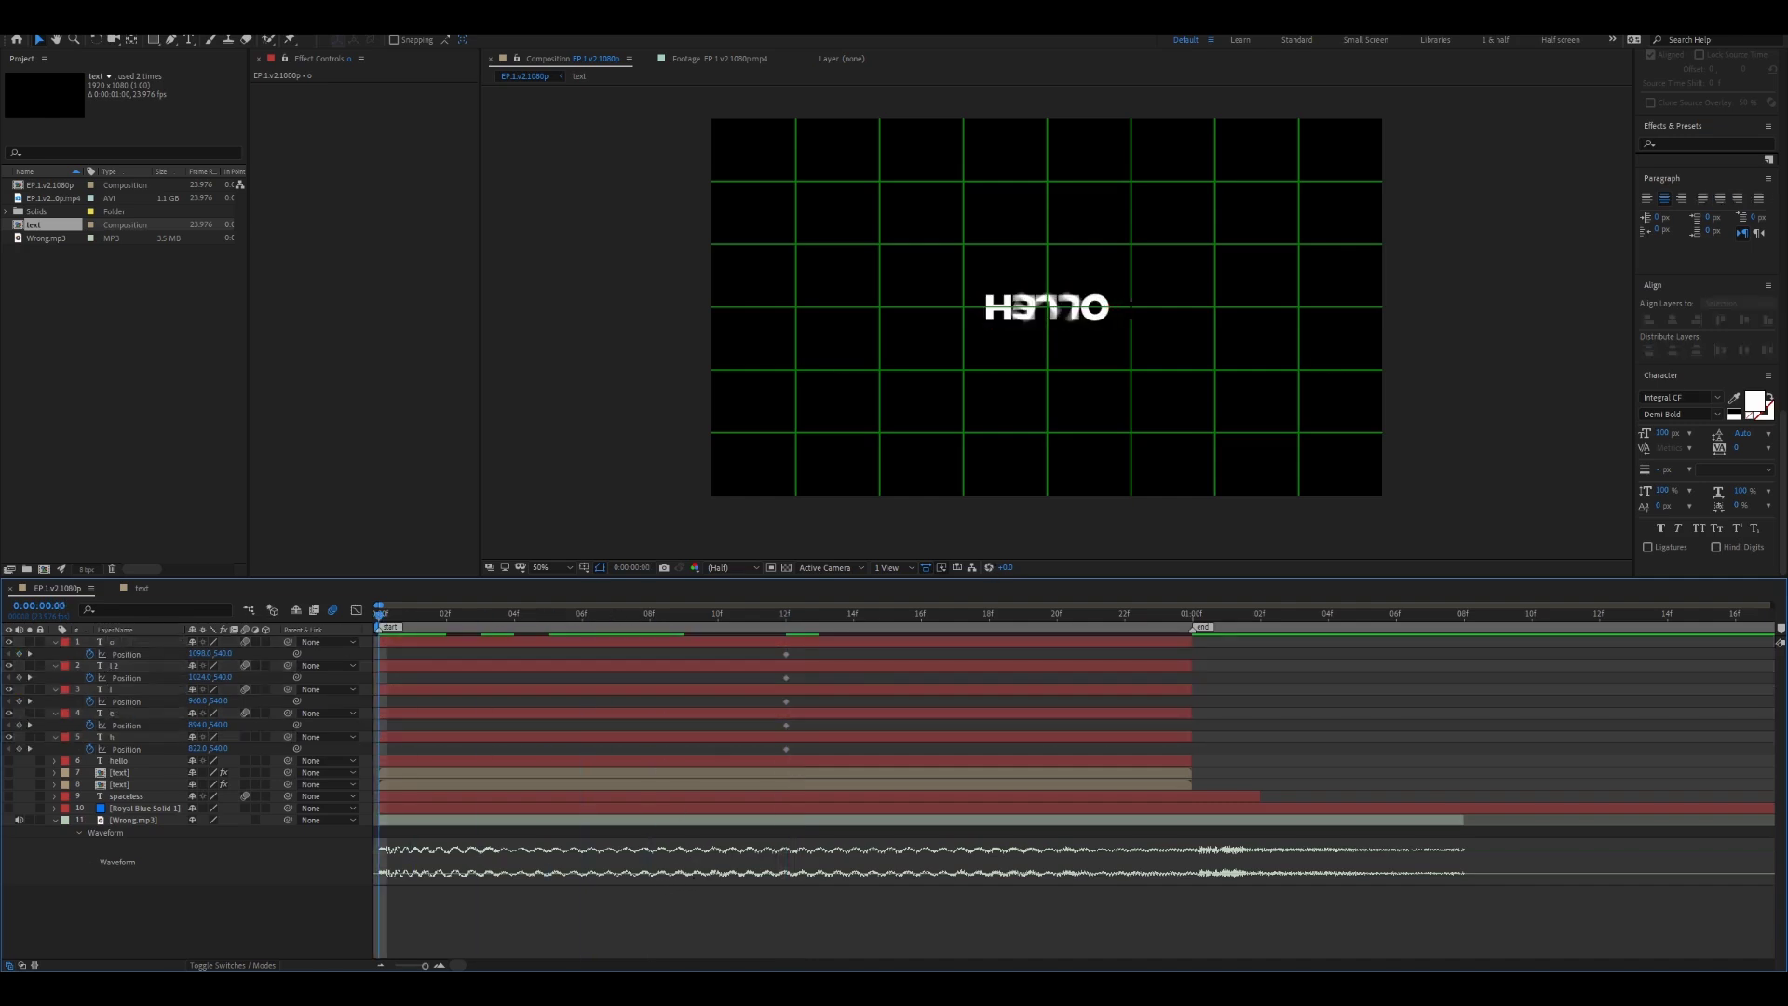
pyautogui.press('.')
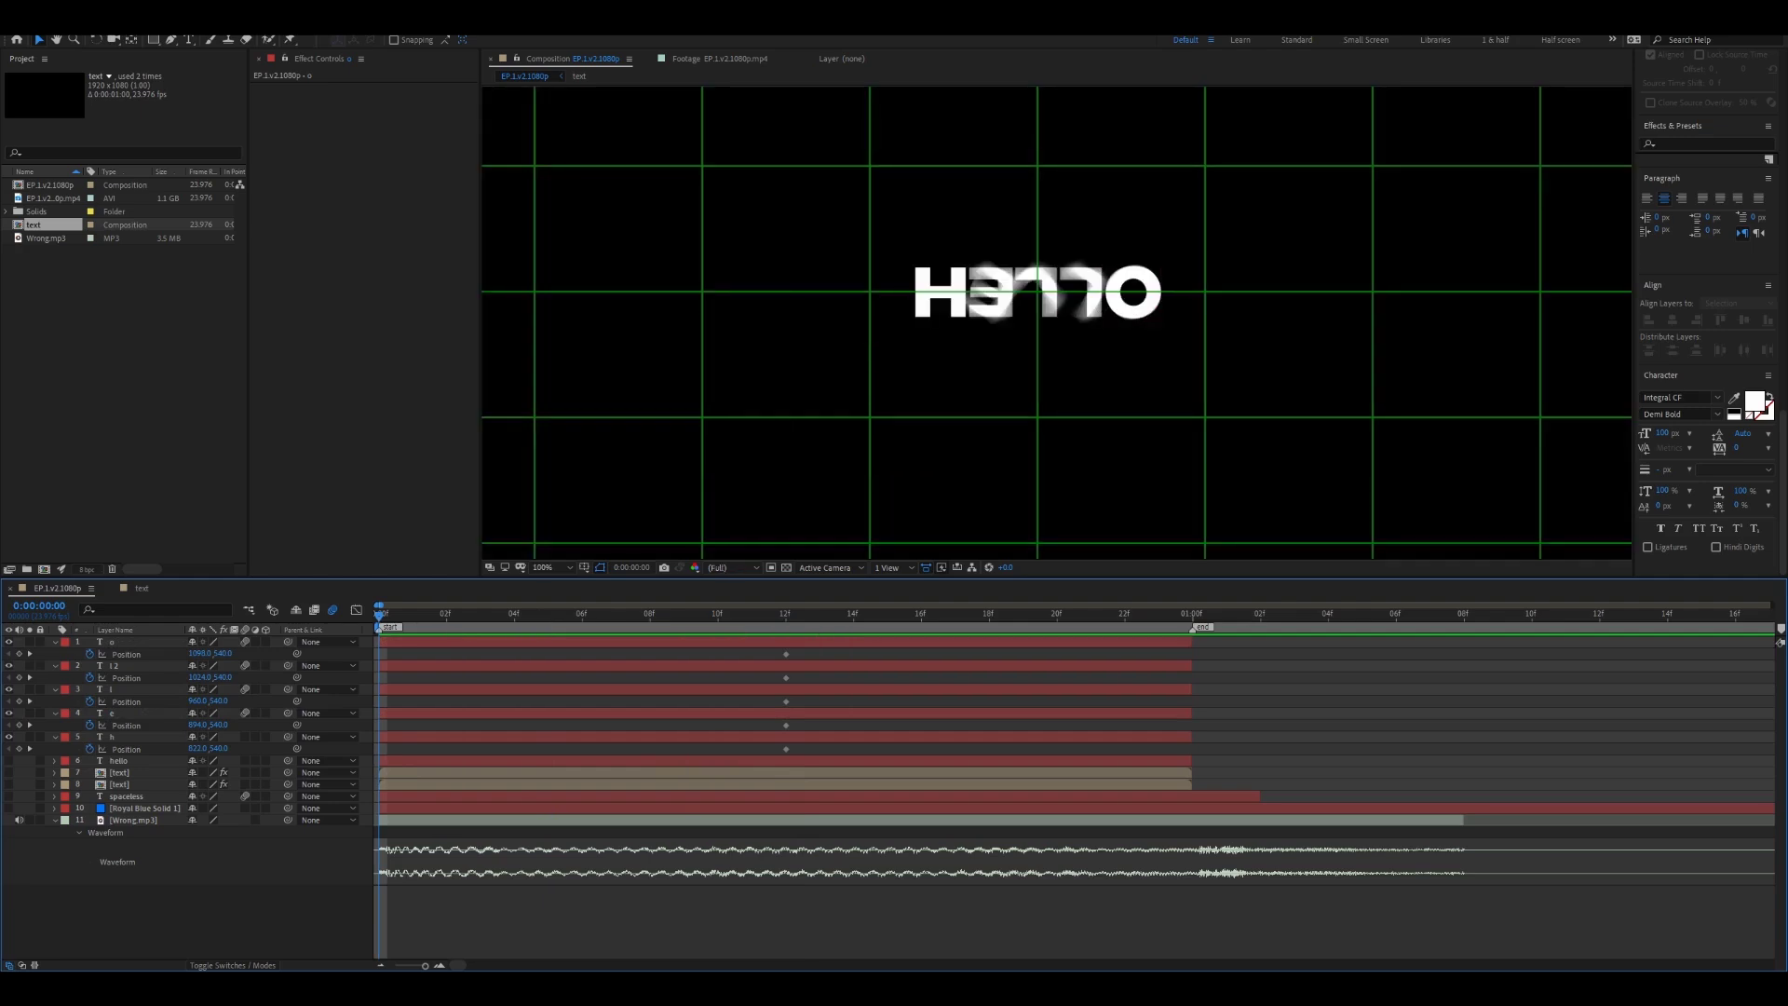
pyautogui.moveTo(199, 657); pyautogui.dragTo(284, 639)
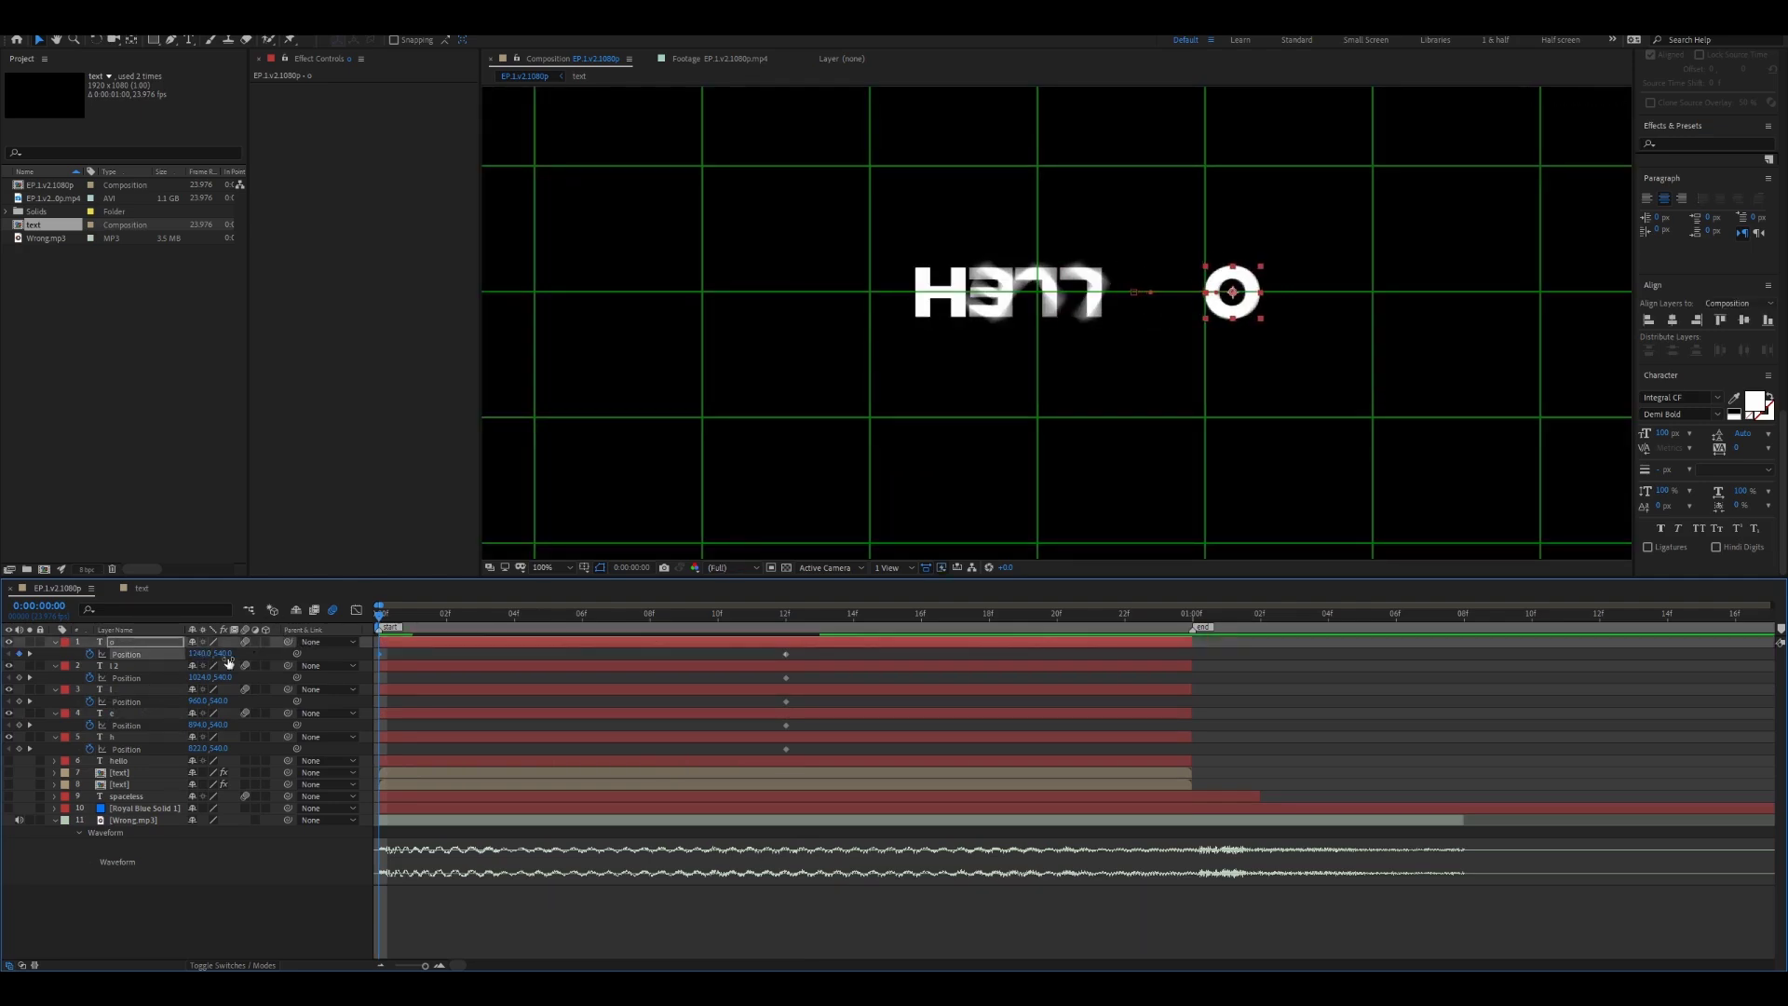
pyautogui.moveTo(198, 748); pyautogui.dragTo(99, 741)
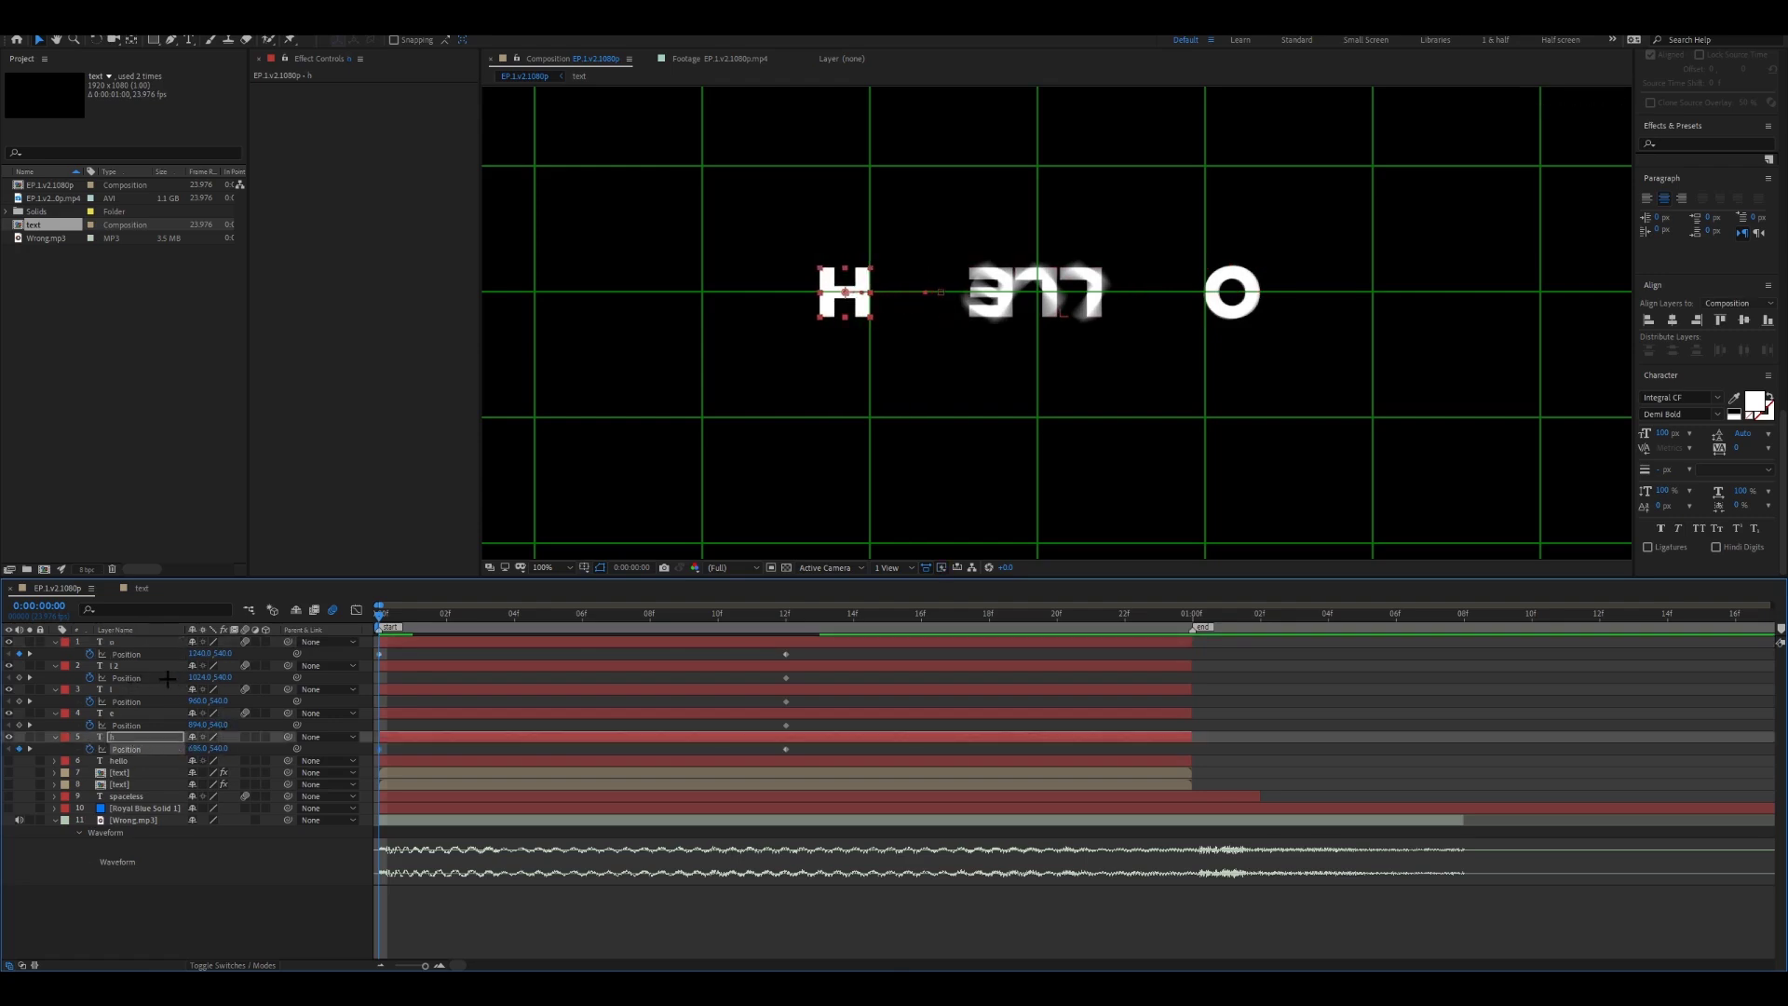
pyautogui.moveTo(194, 681); pyautogui.dragTo(145, 721)
pyautogui.press(',')
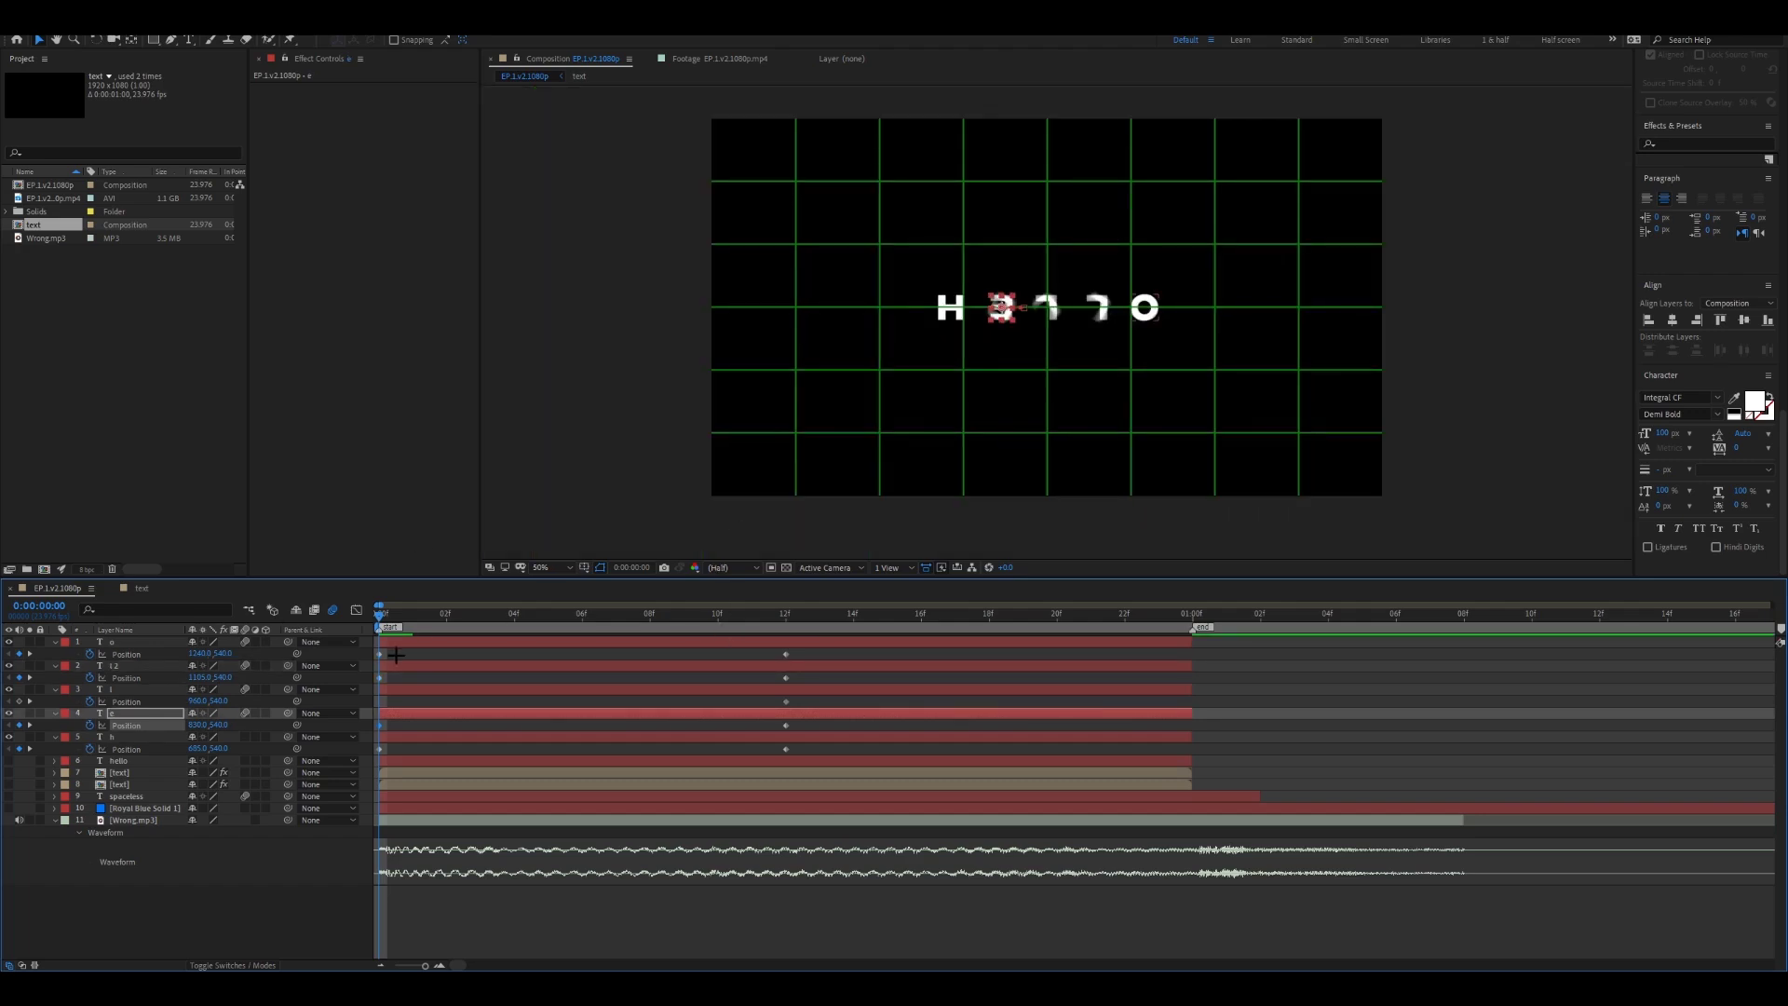
# Copy the "o", second "l", "e" and "h" layers' starting position keyframes to 0:00:01:00 and easy-ease all position keyframes.
pyautogui.click(395, 643)
pyautogui.moveTo(1138, 617); pyautogui.dragTo(1178, 618)
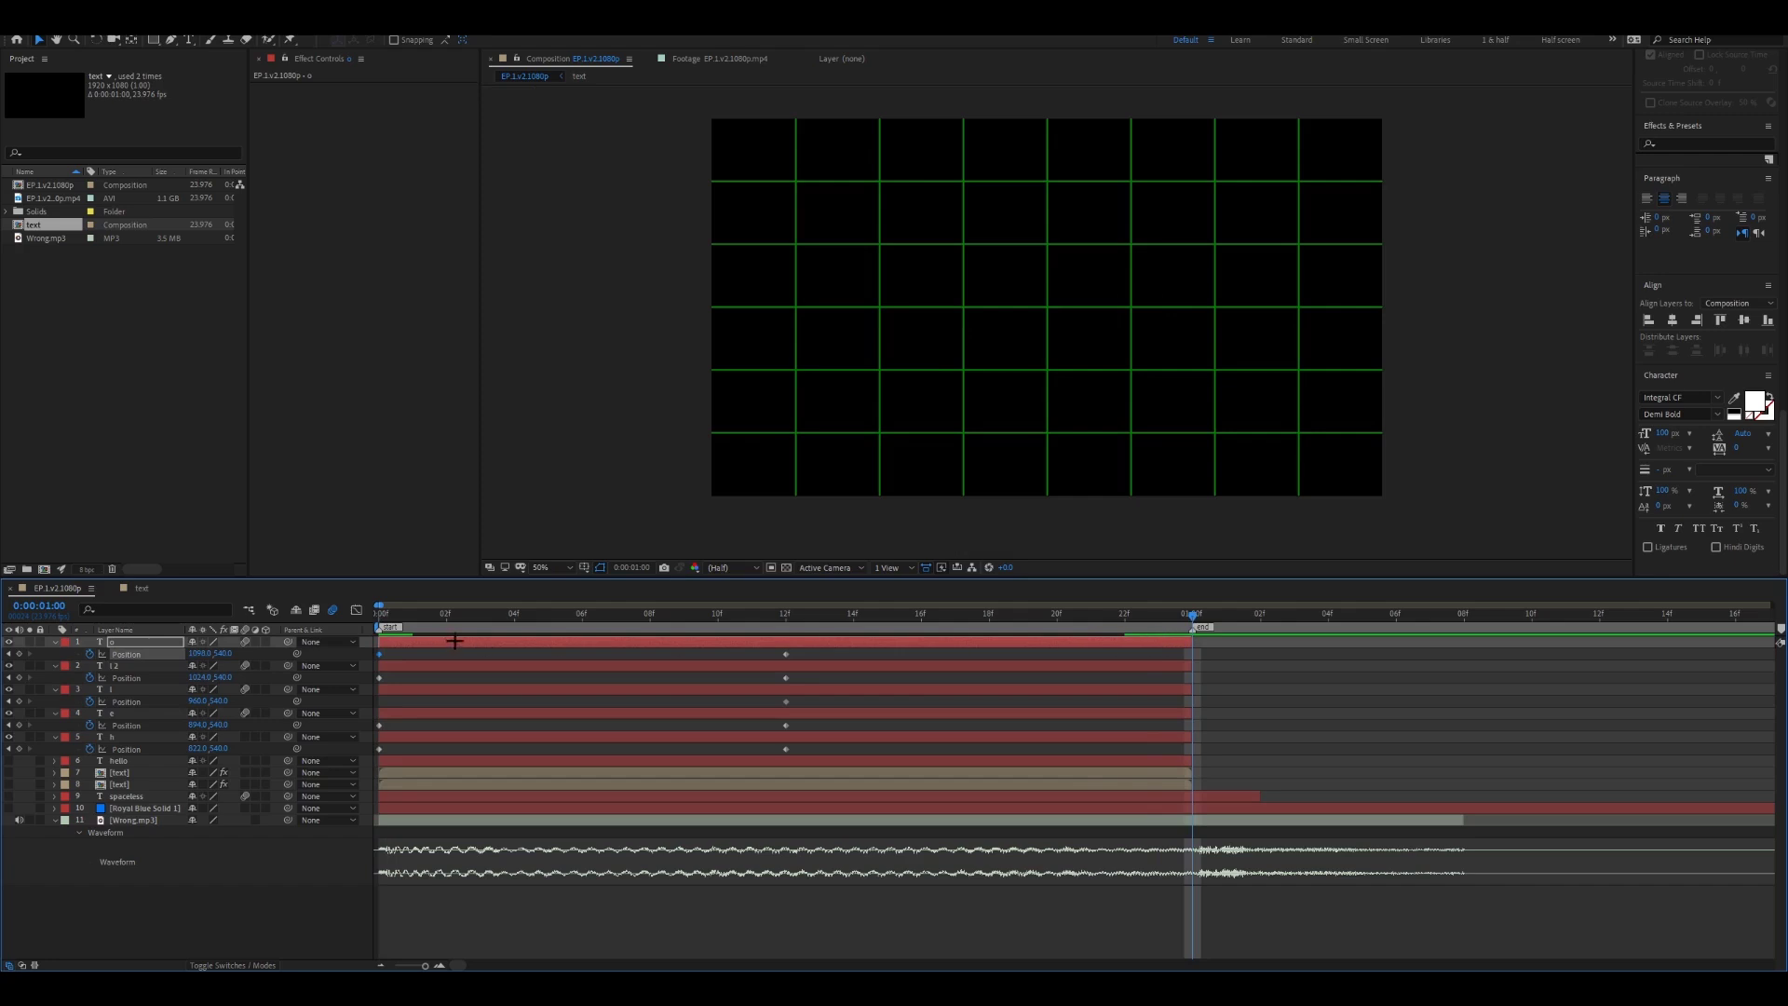
pyautogui.hotkey('ctrl', 'v')
pyautogui.click(396, 671)
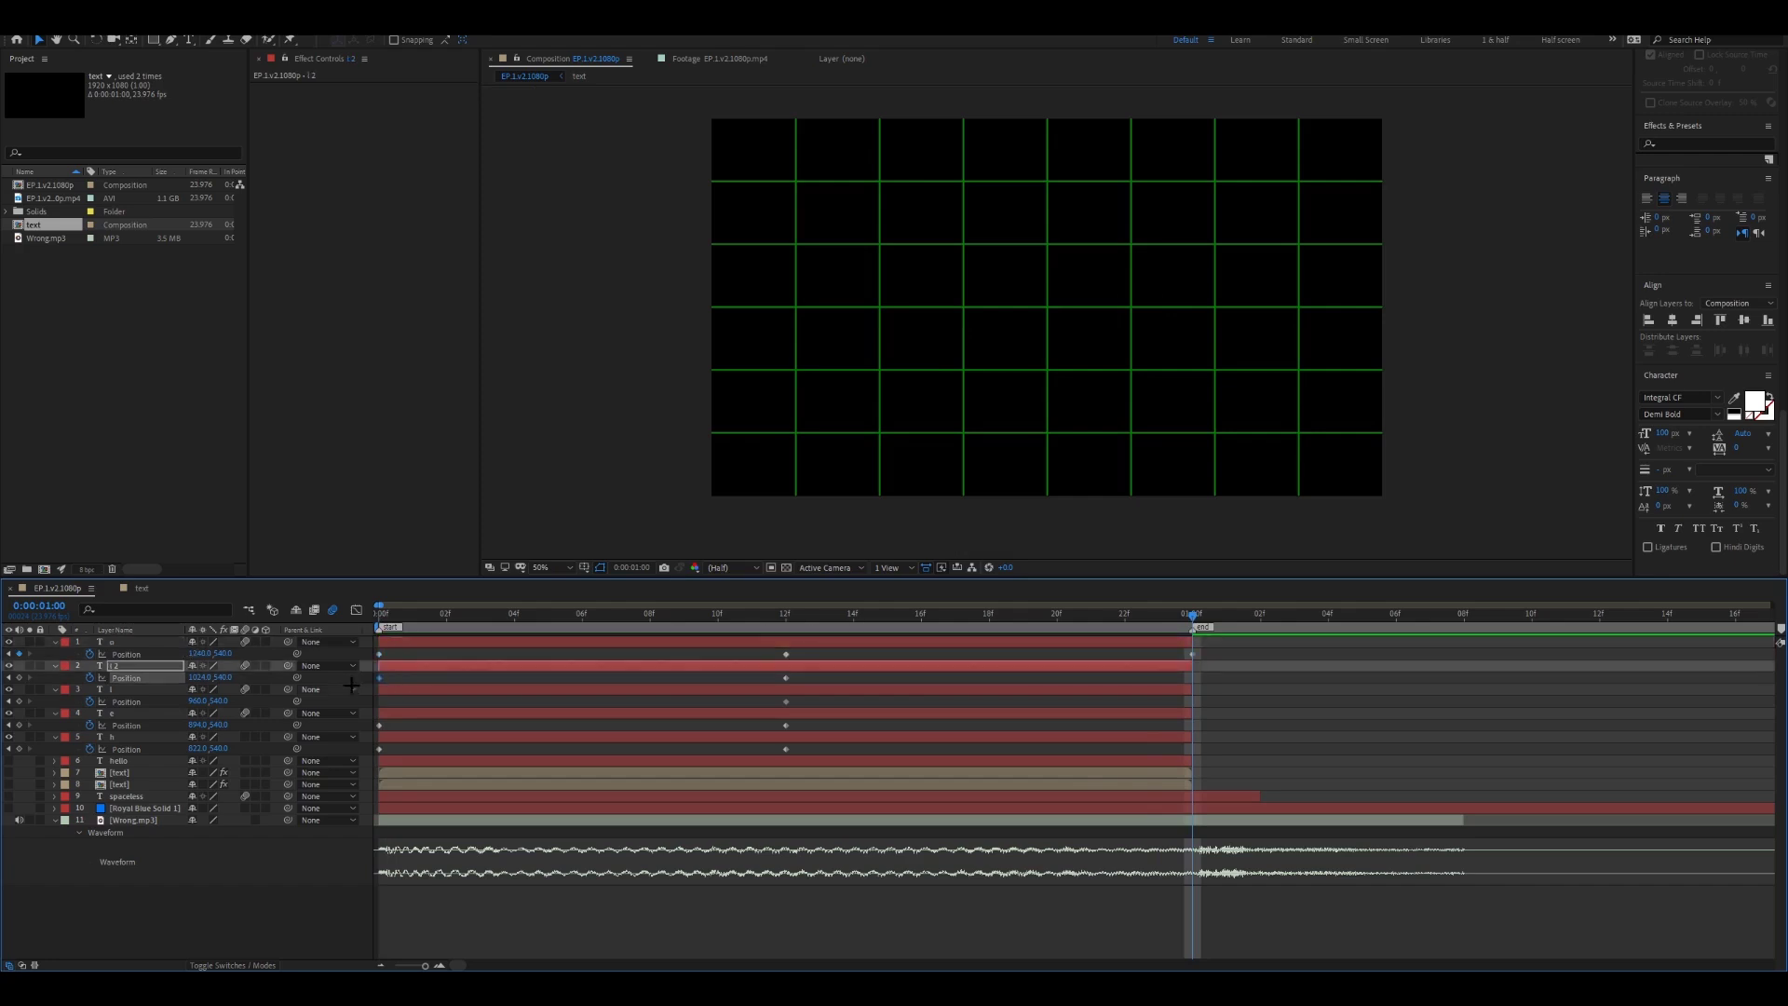
pyautogui.hotkey('ctrl', 'v')
pyautogui.click(381, 725)
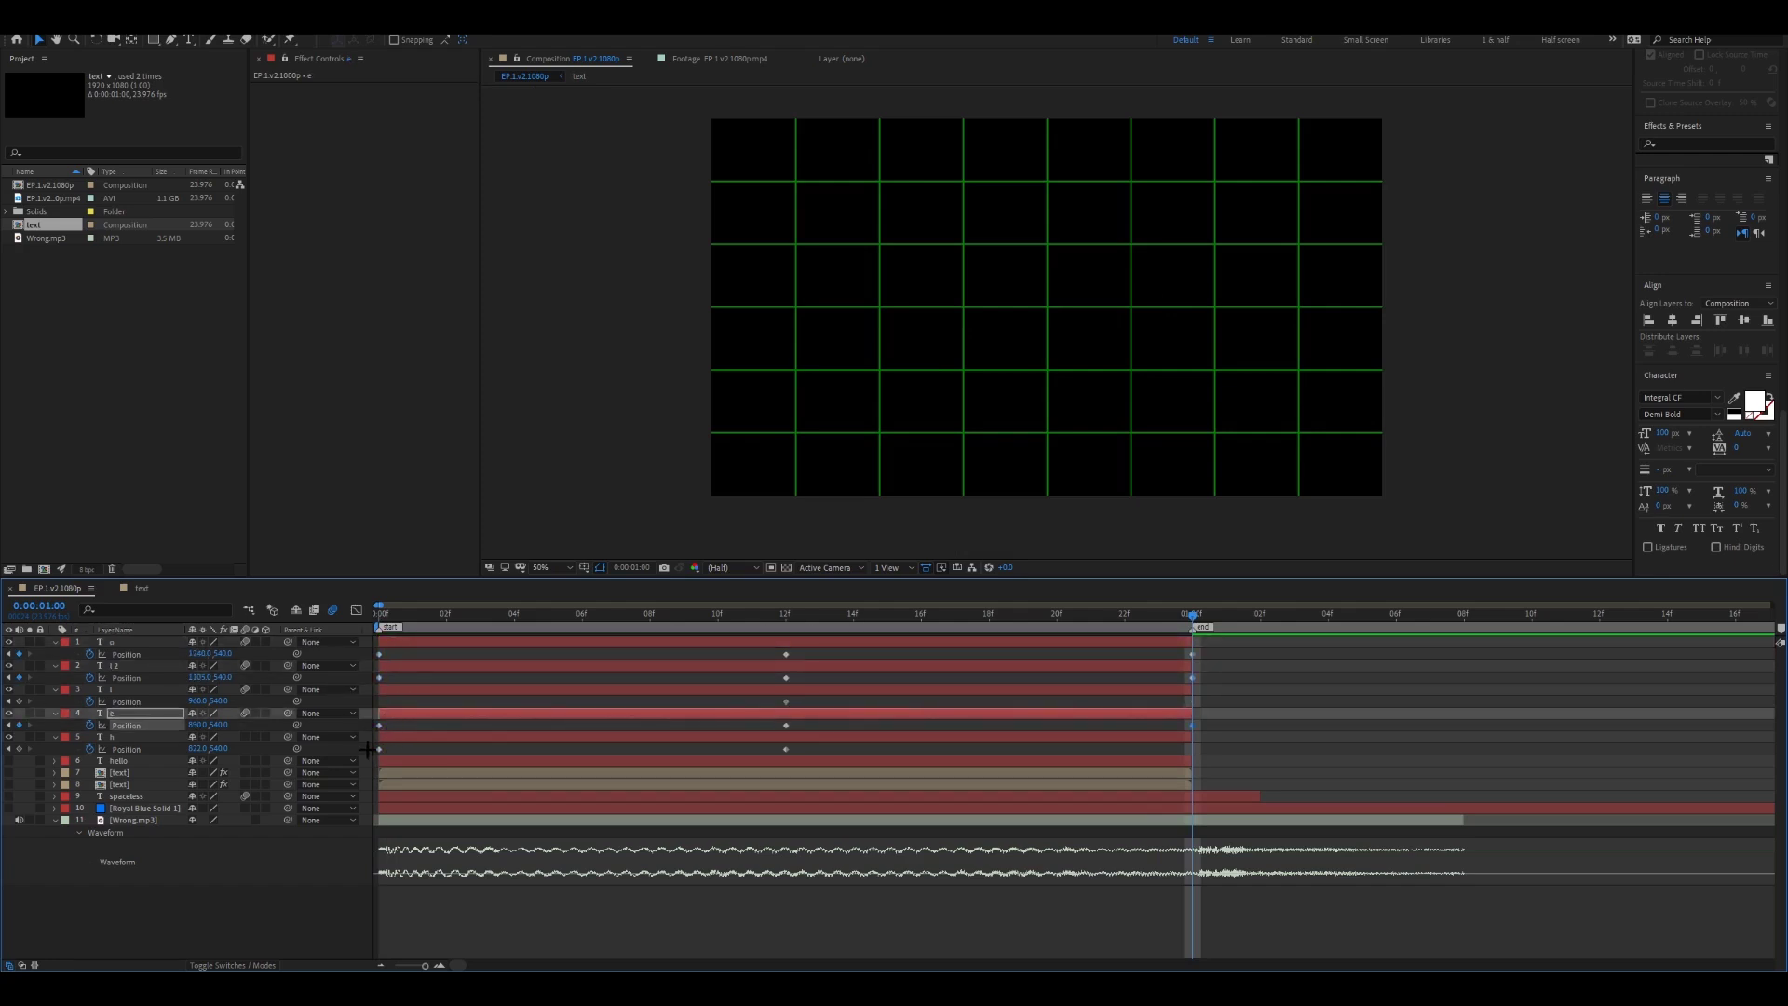
pyautogui.click(380, 749)
pyautogui.moveTo(1225, 745); pyautogui.dragTo(377, 643)
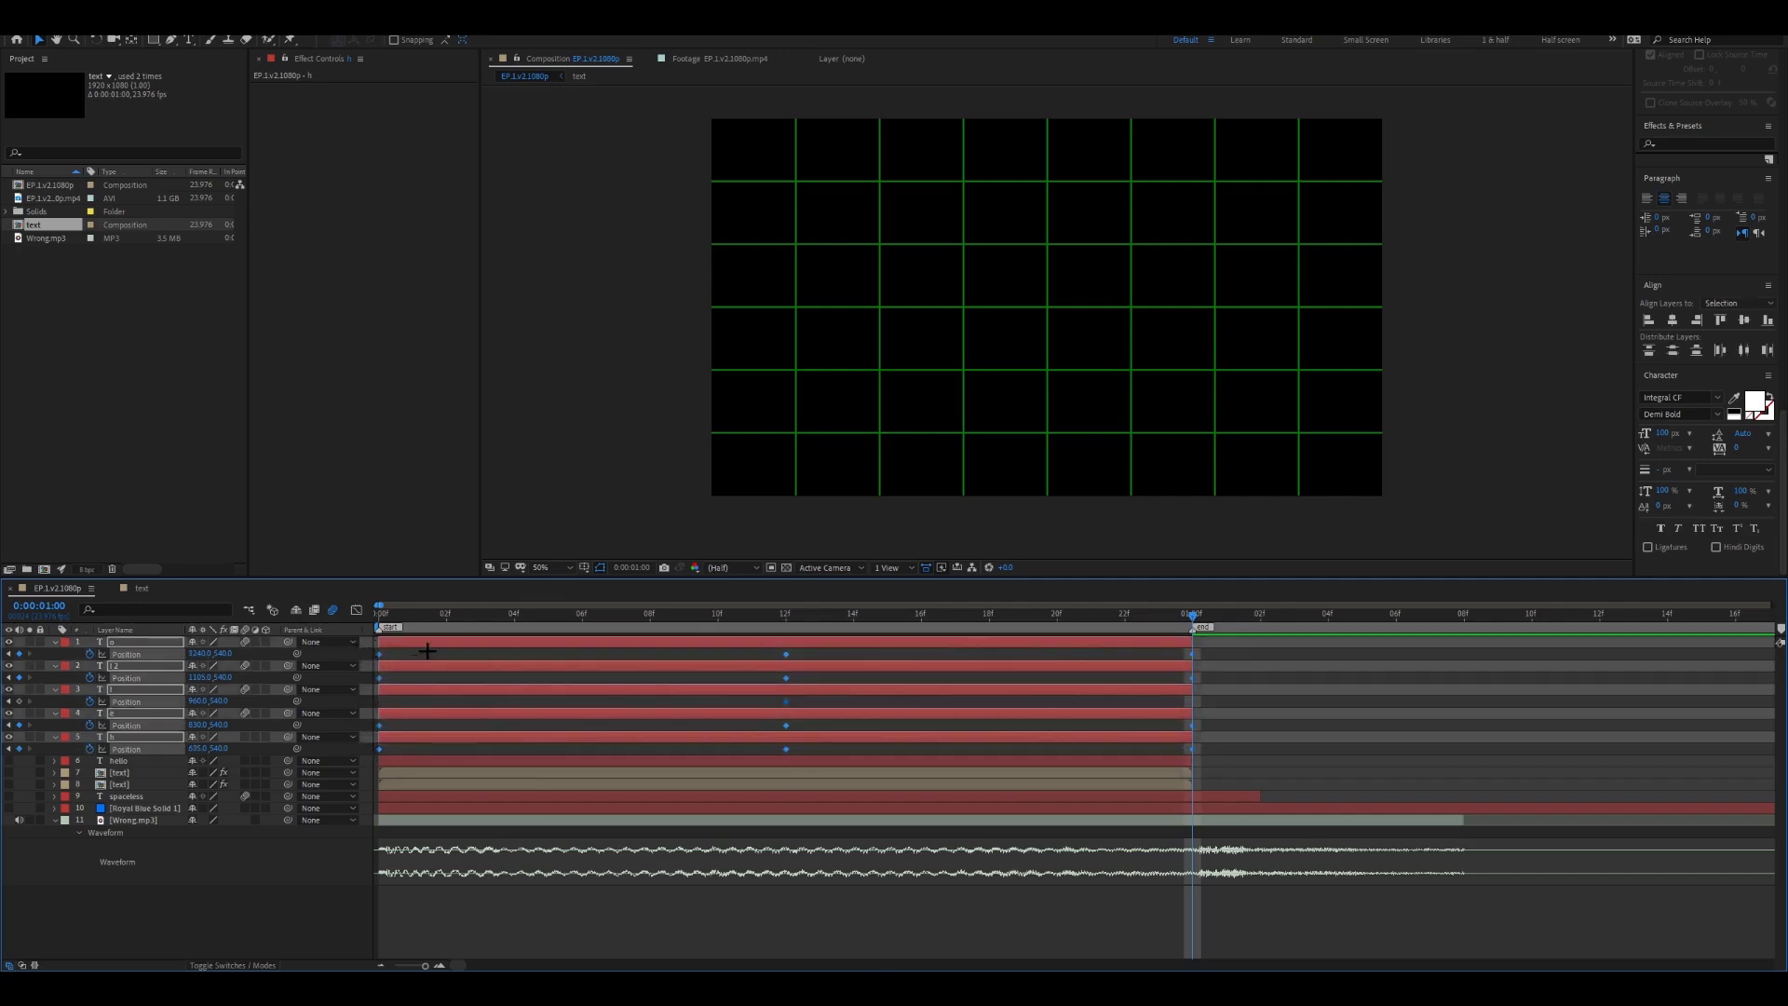
pyautogui.click(933, 650)
# At 0:00:00:00, lower "o" and "h" to a Y position of about 576 and the second "l" and "e" to about 555.
pyautogui.press('Home')
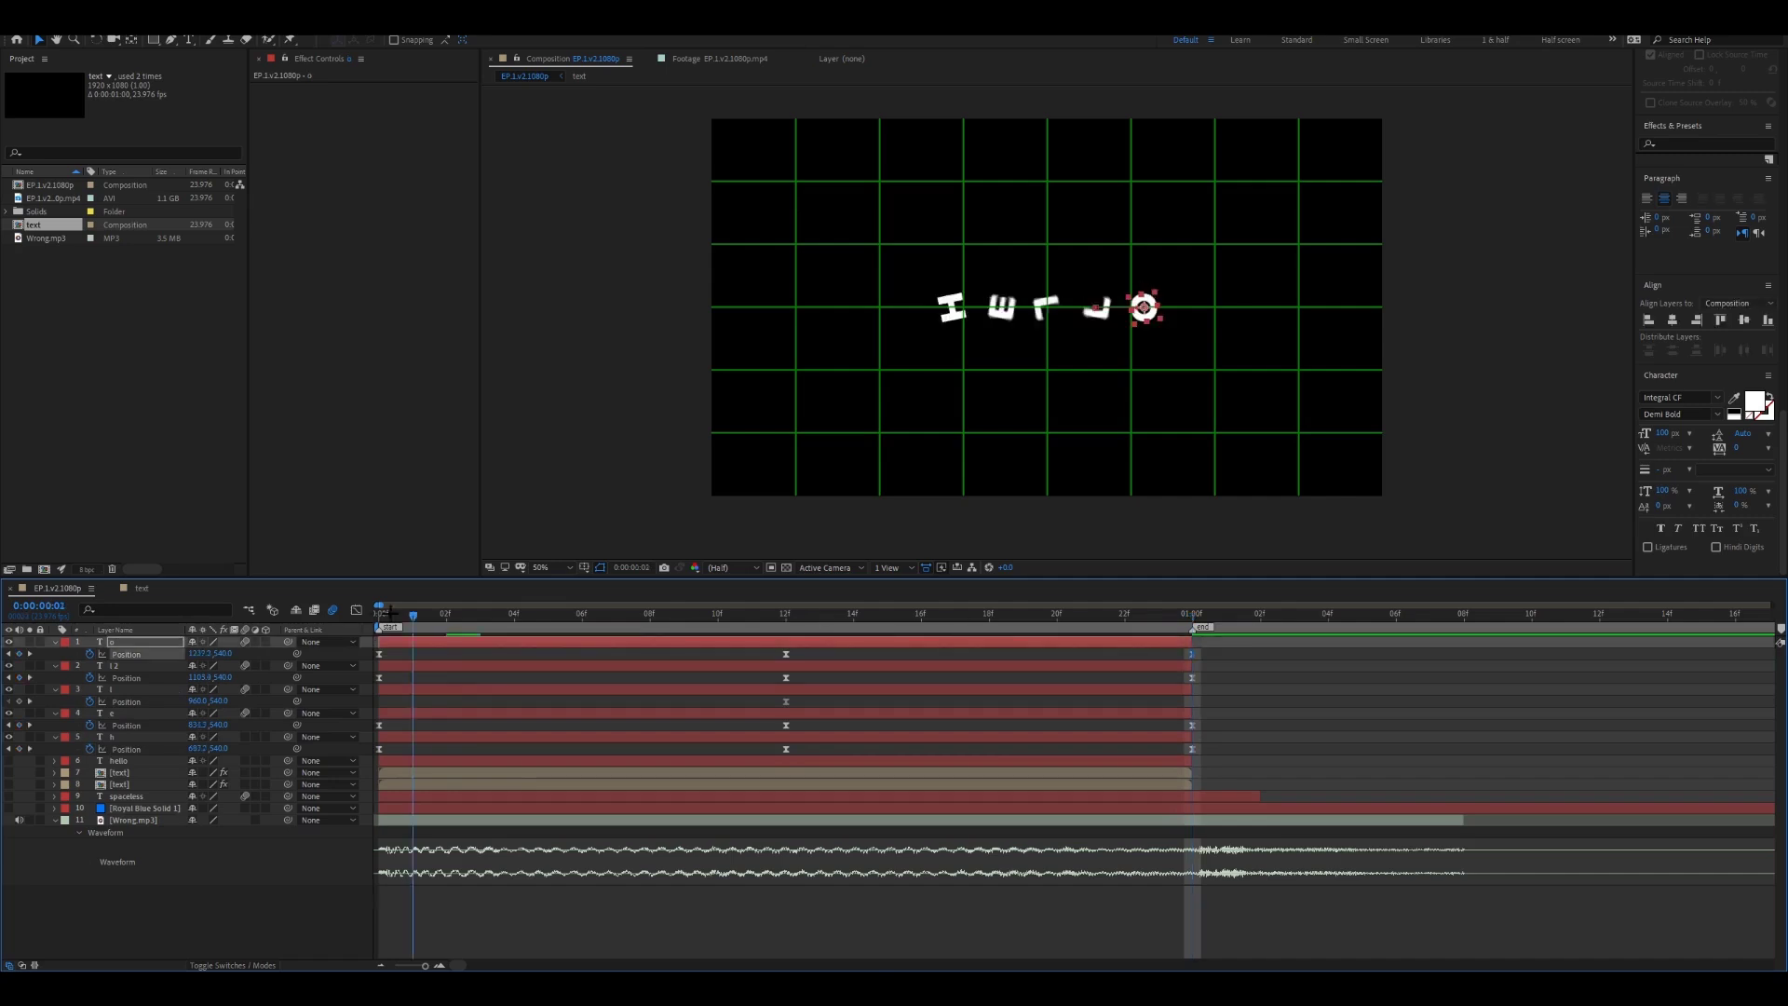
pyautogui.moveTo(227, 653); pyautogui.dragTo(215, 687)
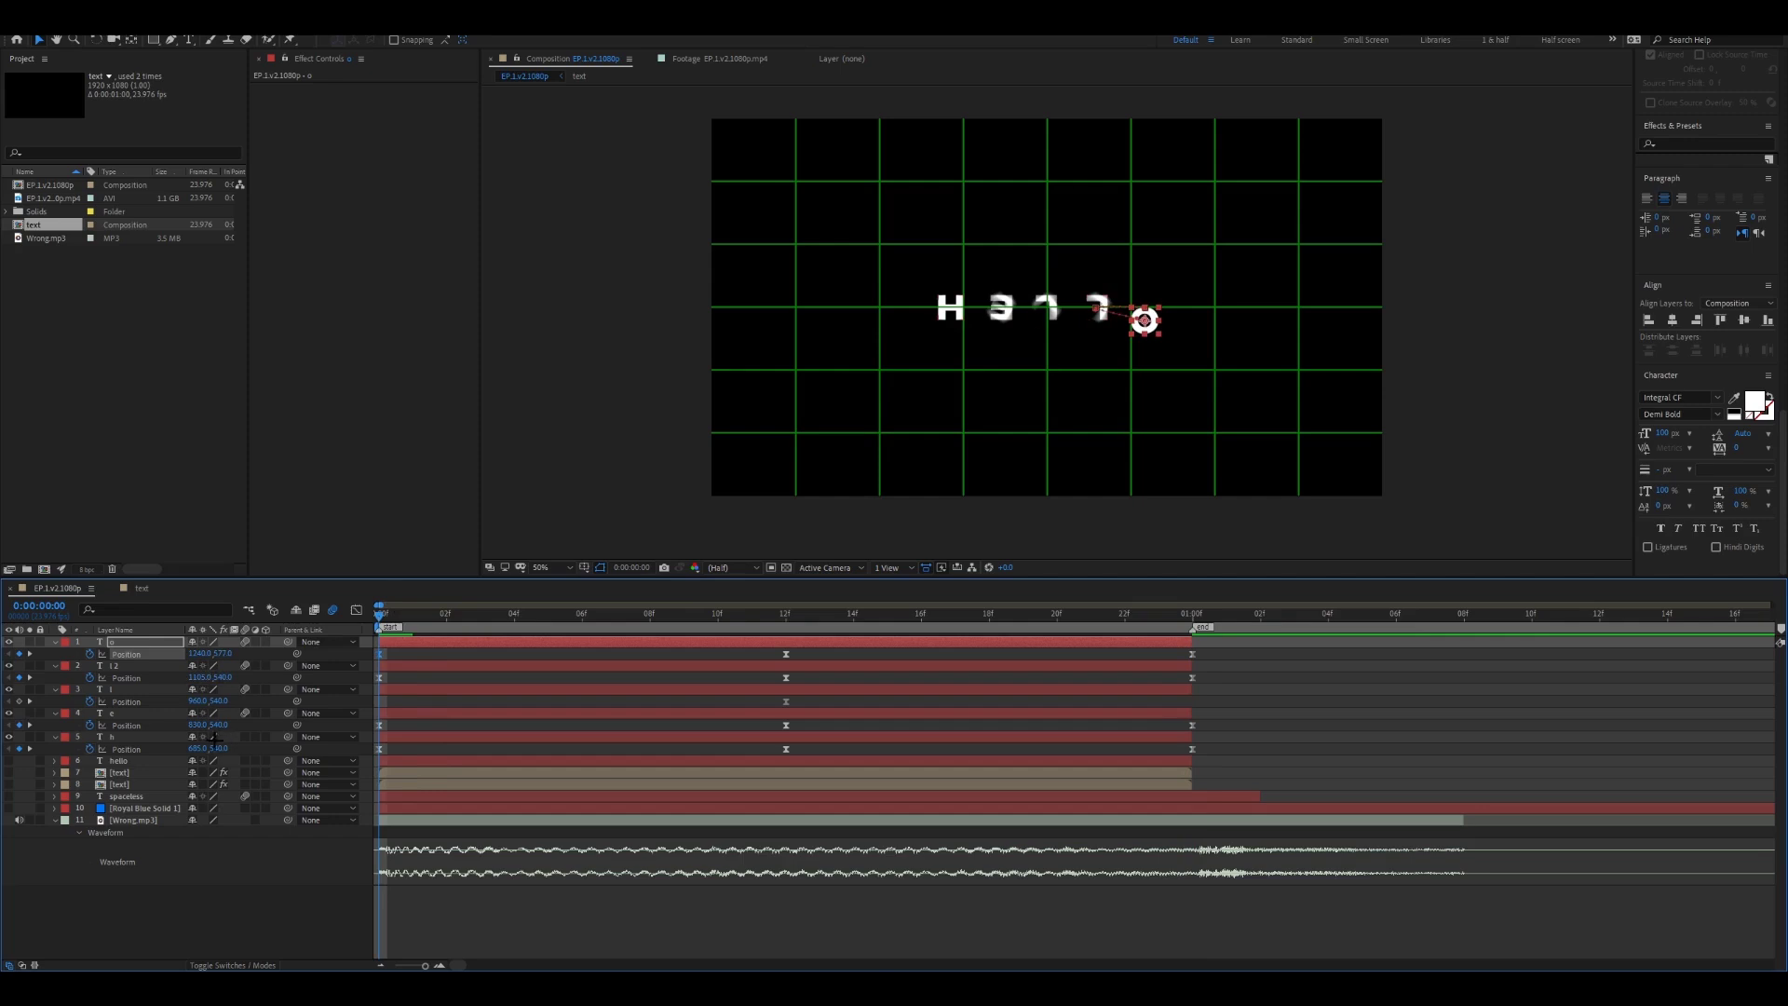
pyautogui.moveTo(216, 748); pyautogui.dragTo(210, 778)
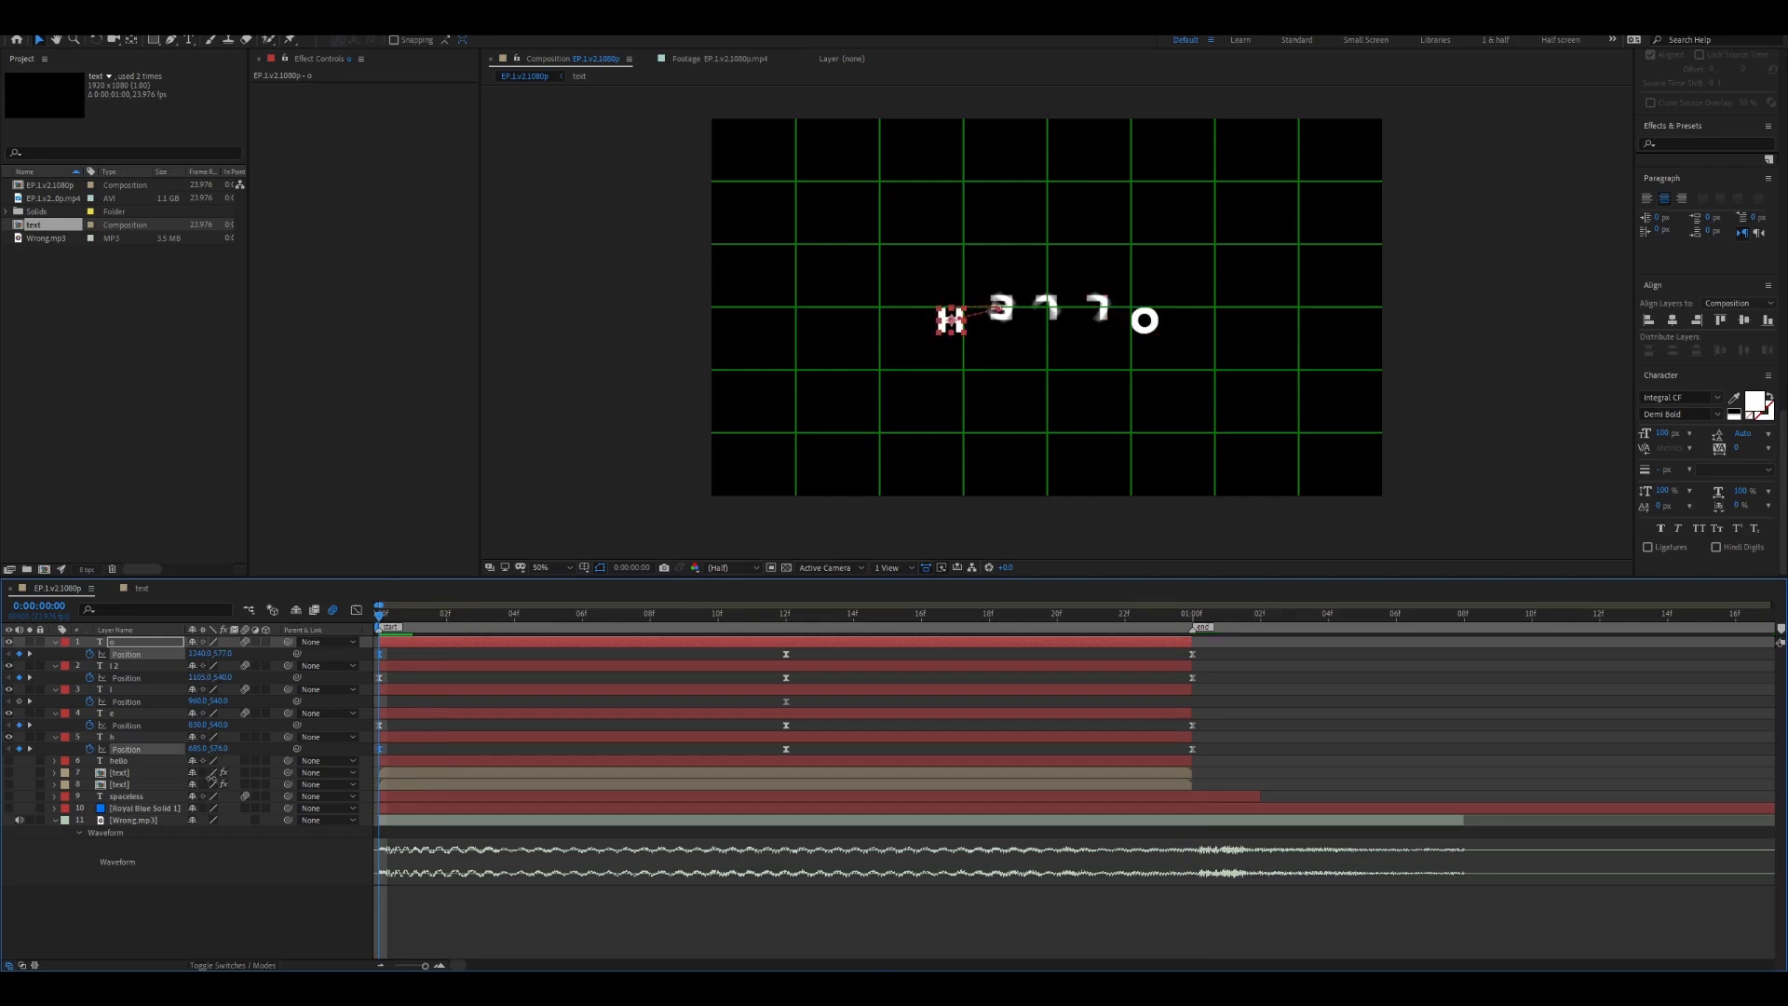
pyautogui.click(419, 737)
pyautogui.click(394, 666)
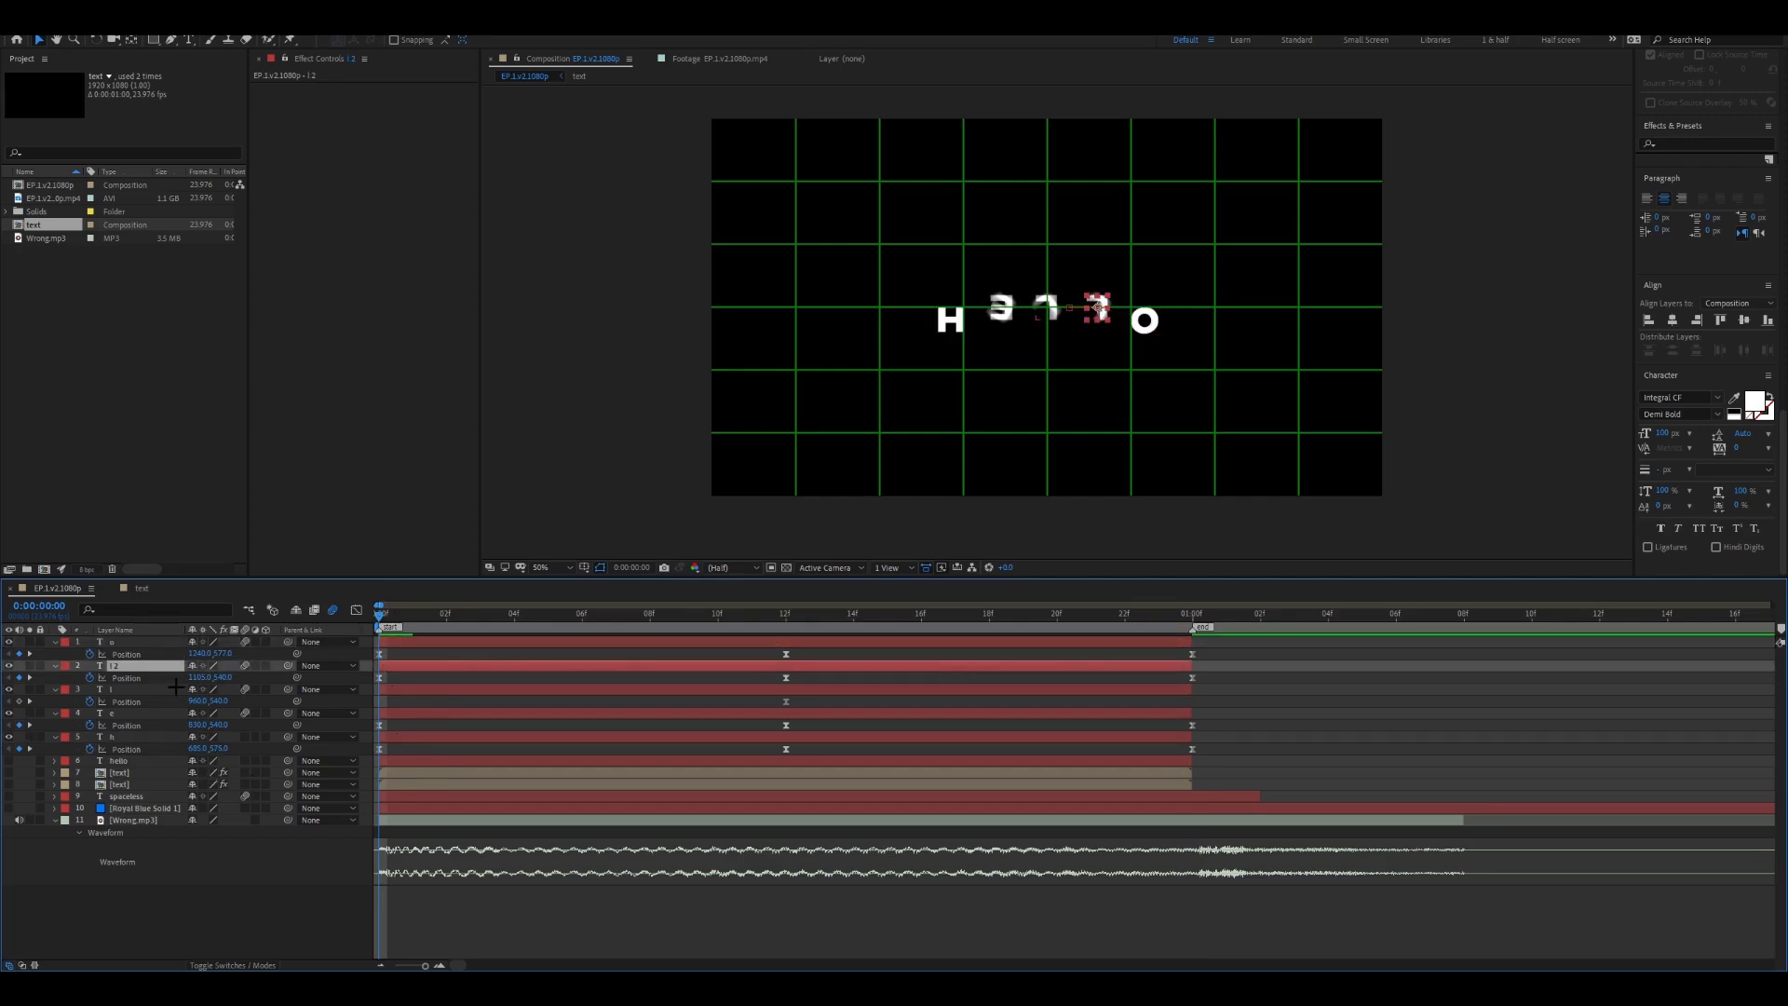
pyautogui.moveTo(223, 678); pyautogui.dragTo(213, 735)
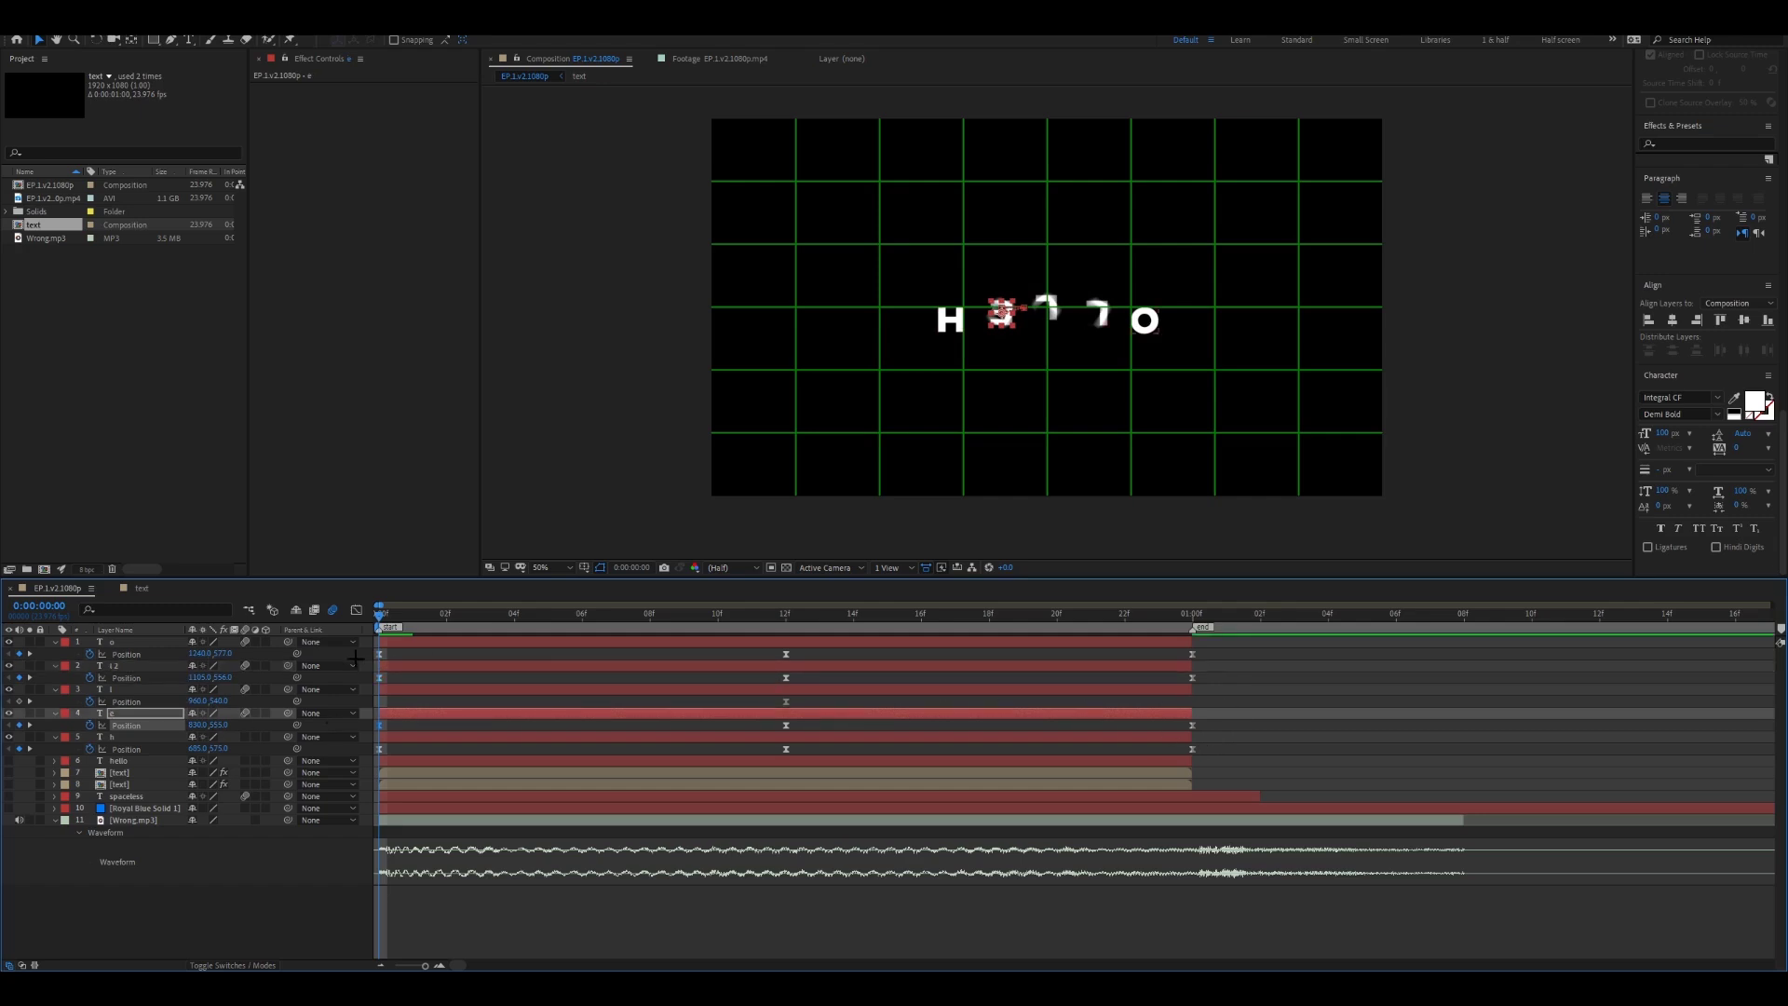
# Replace the 0:00:01:00 position keyframes of "o", second "l", "e" and "h" with copies of their lowered starting keyframes.
pyautogui.click(356, 655)
pyautogui.moveTo(1116, 619); pyautogui.dragTo(1183, 622)
pyautogui.hotkey('ctrl', 'v')
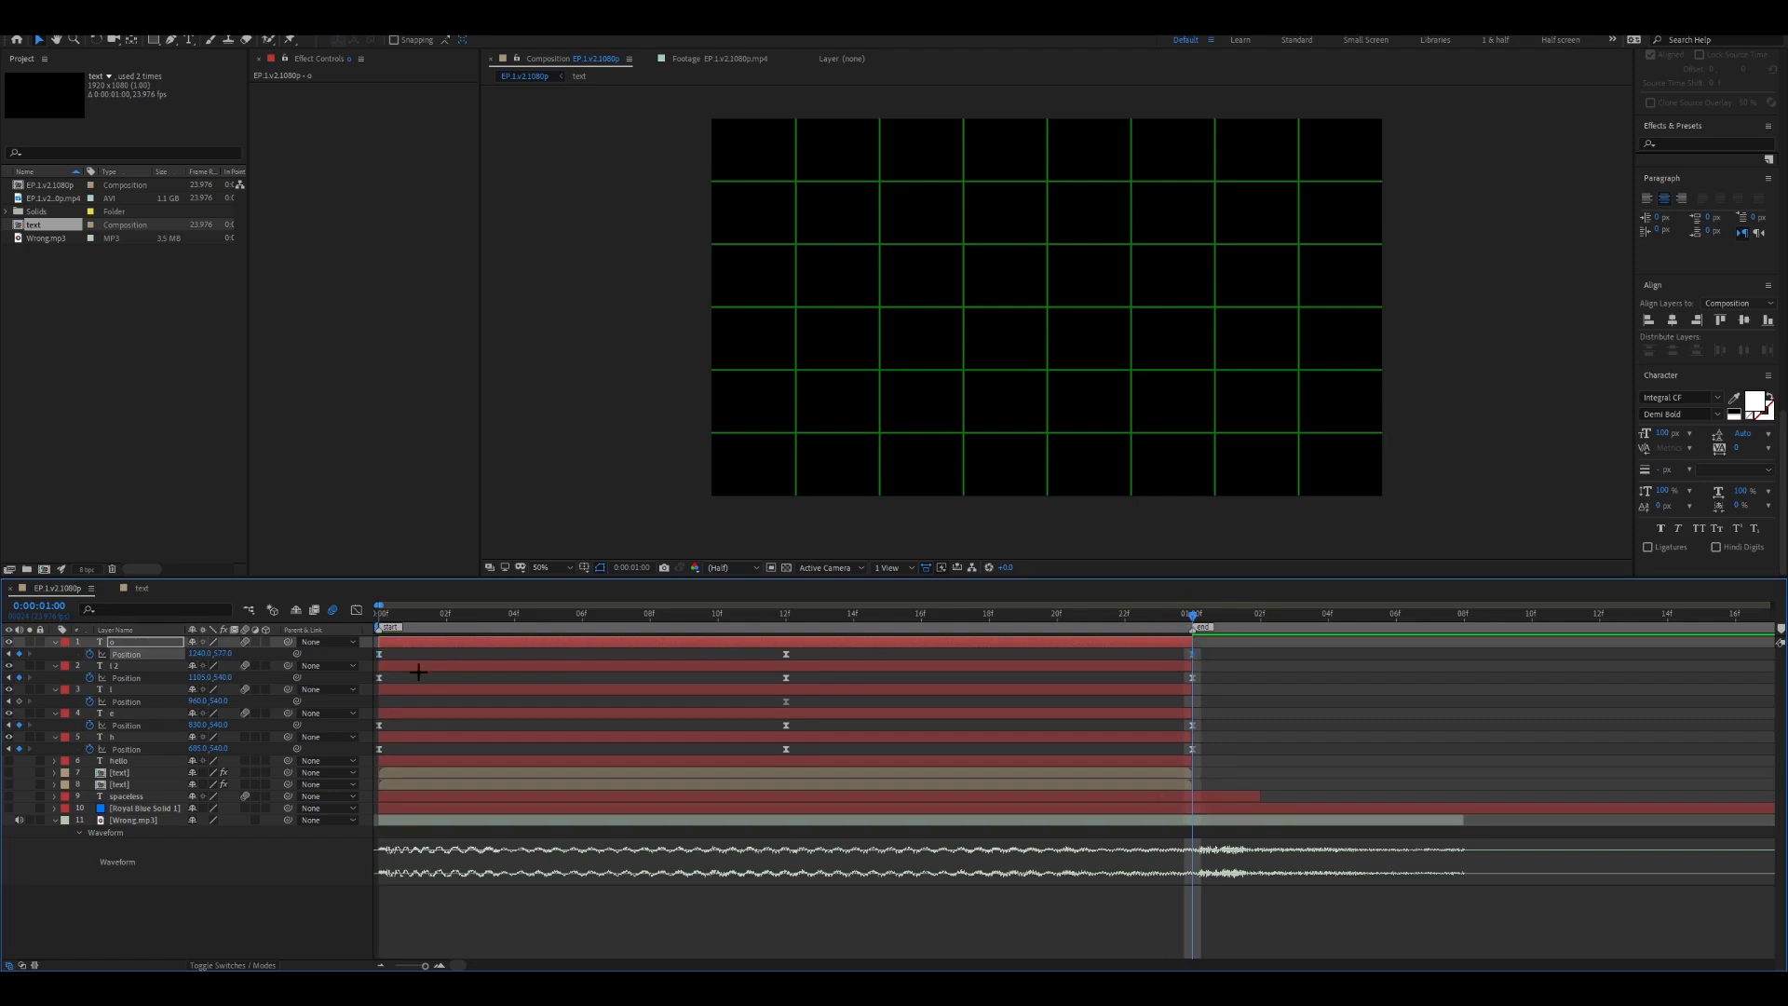
pyautogui.click(367, 679)
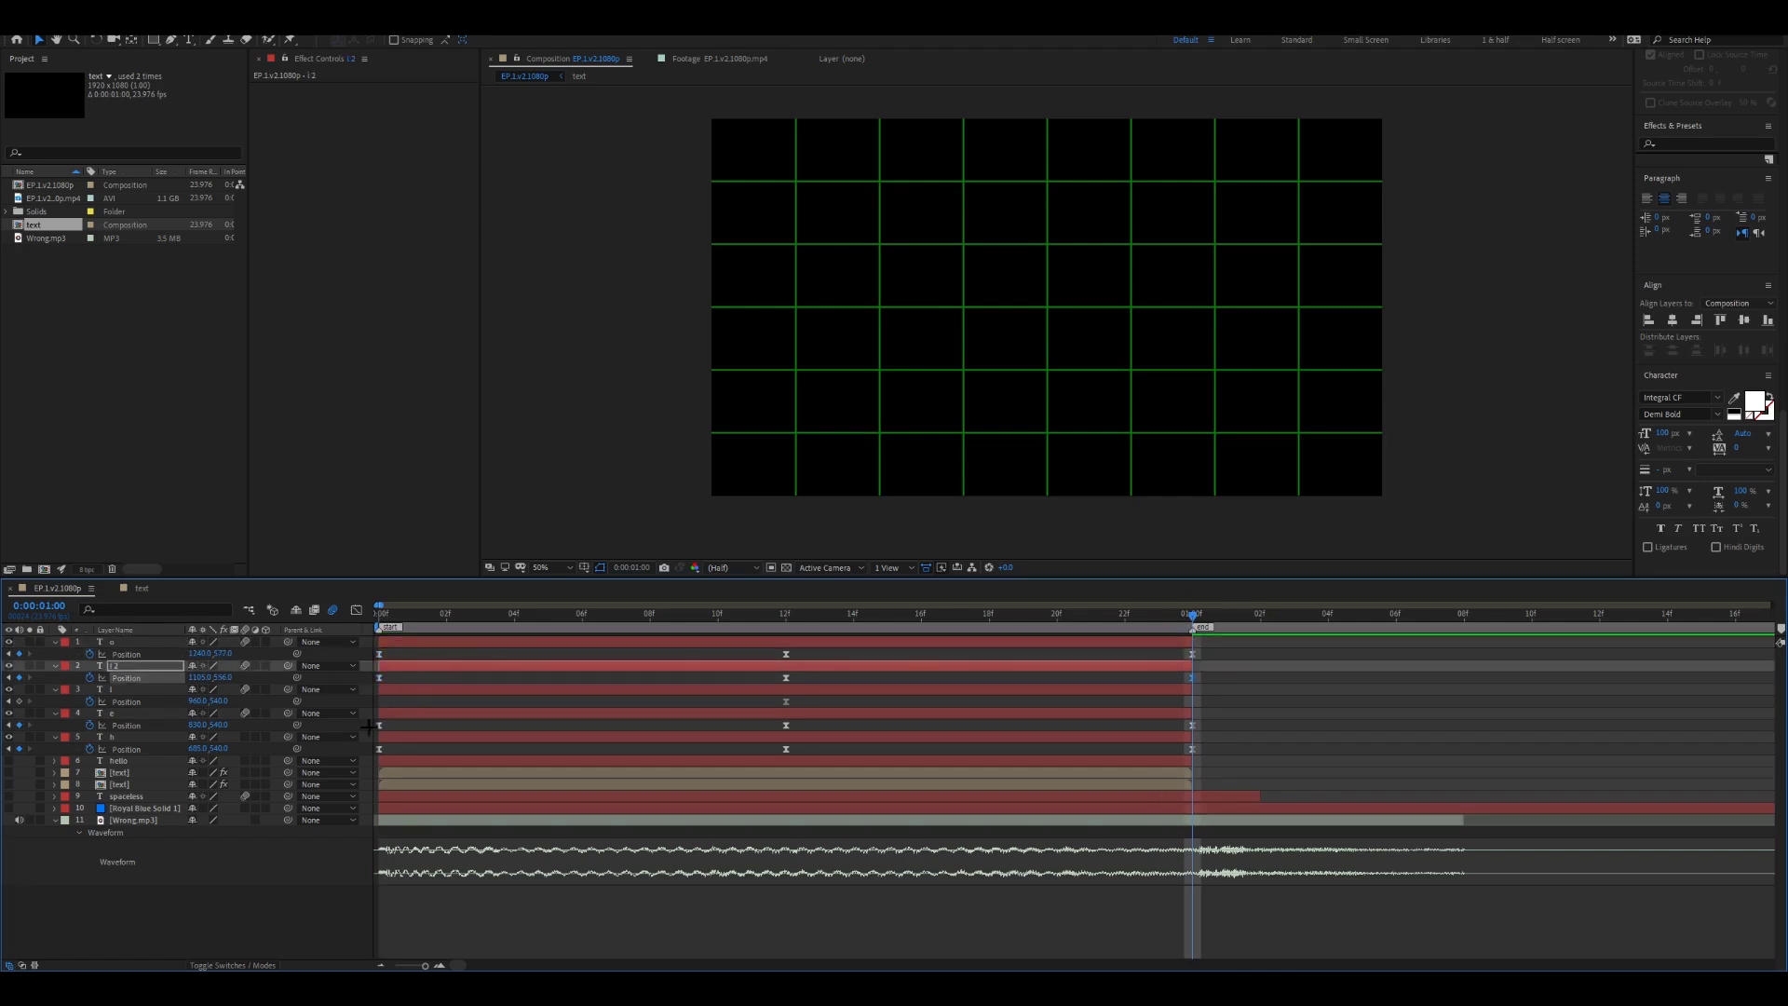
pyautogui.click(369, 726)
pyautogui.click(369, 749)
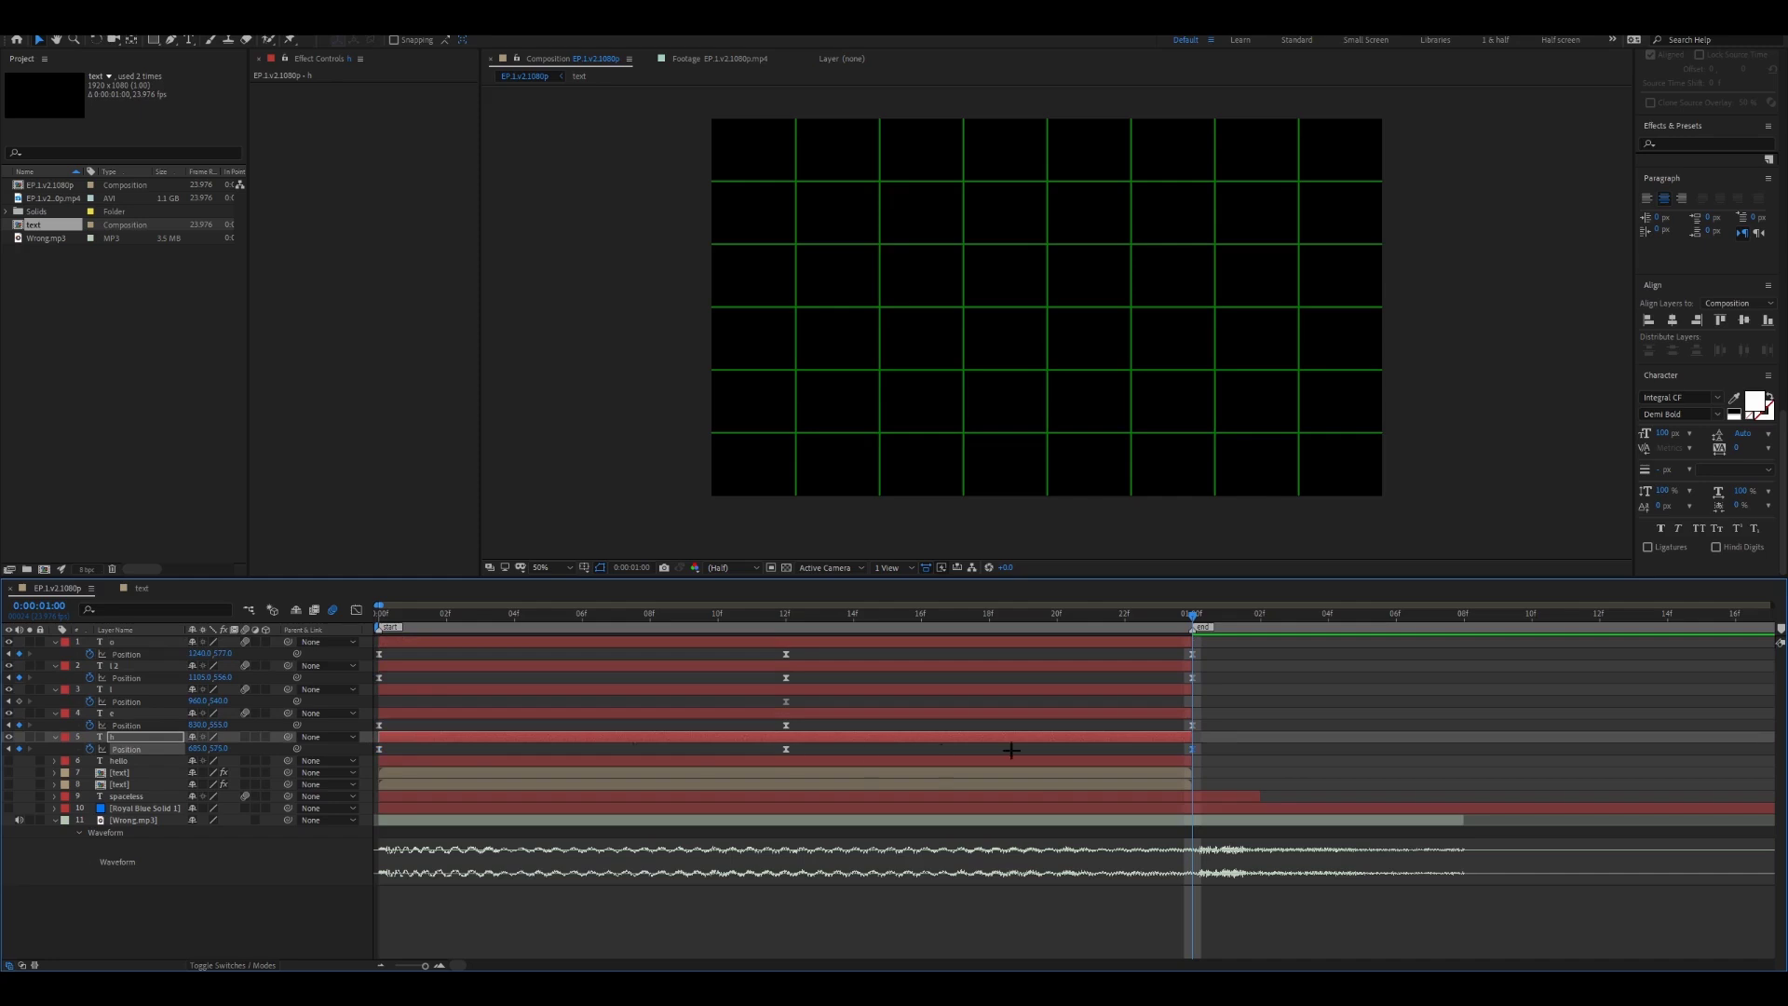
# Show the speed graph and shape the "h" layer's position speed to peak at both ends and flatten around the middle keyframe.
pyautogui.click(356, 610)
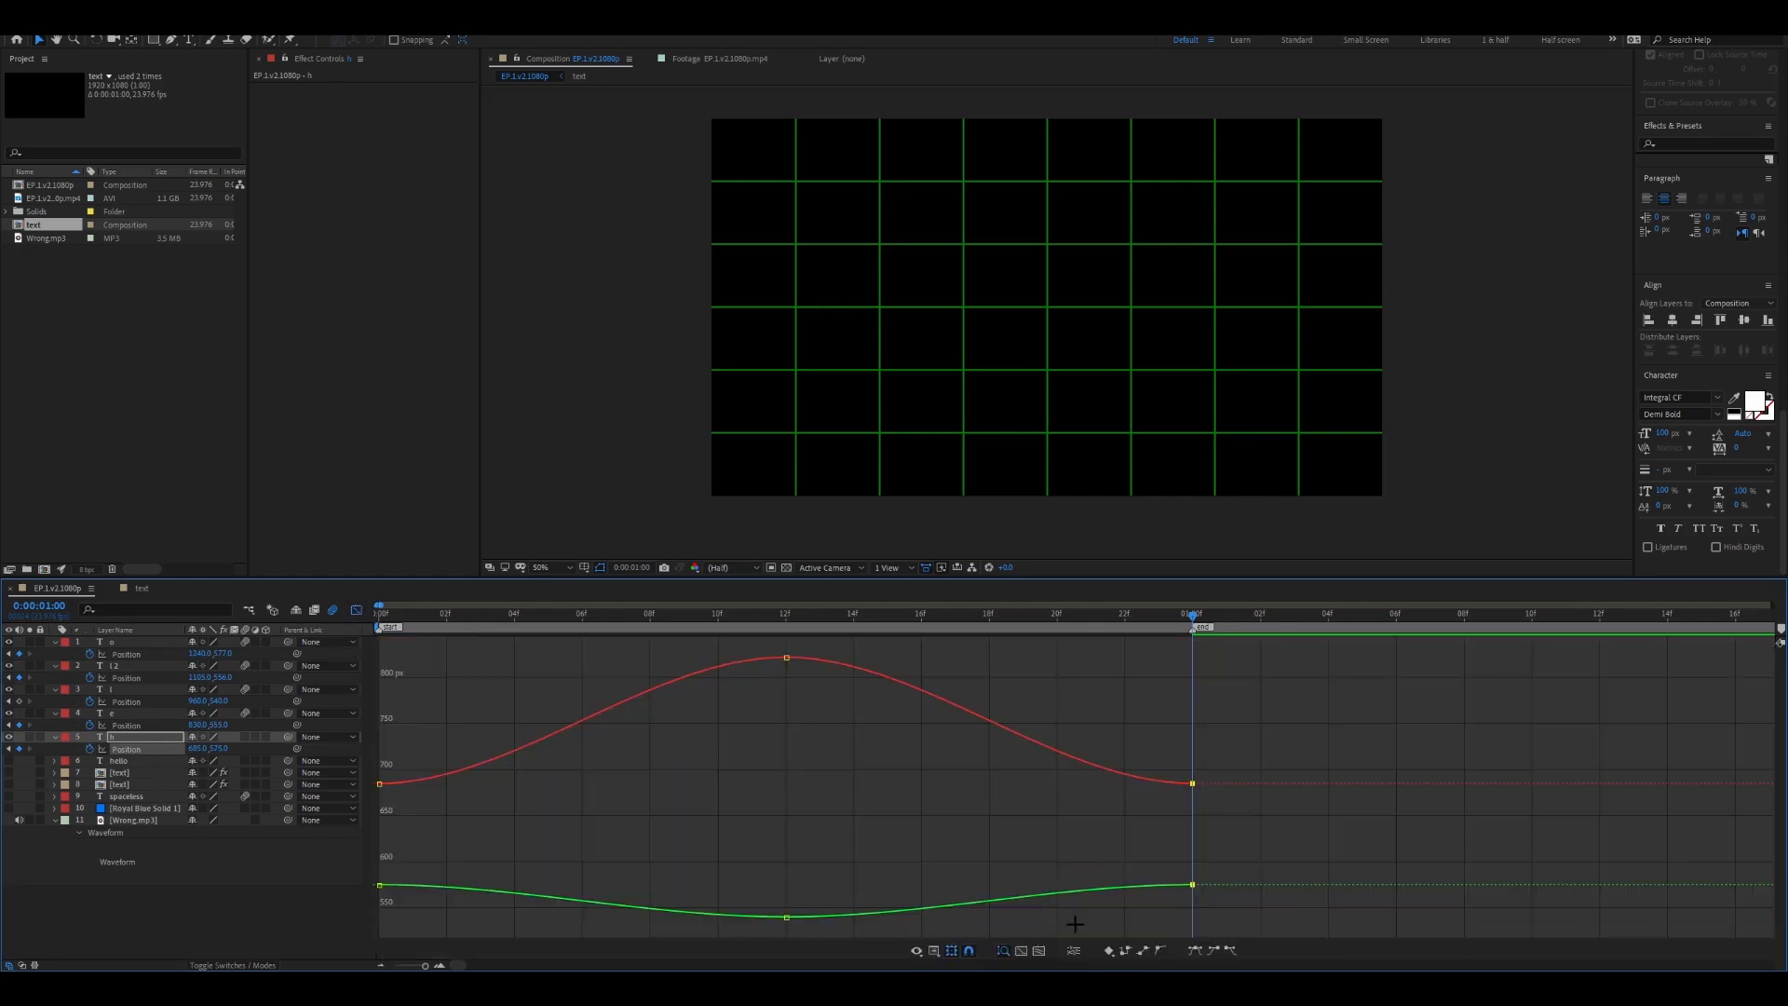
pyautogui.click(934, 950)
pyautogui.click(970, 814)
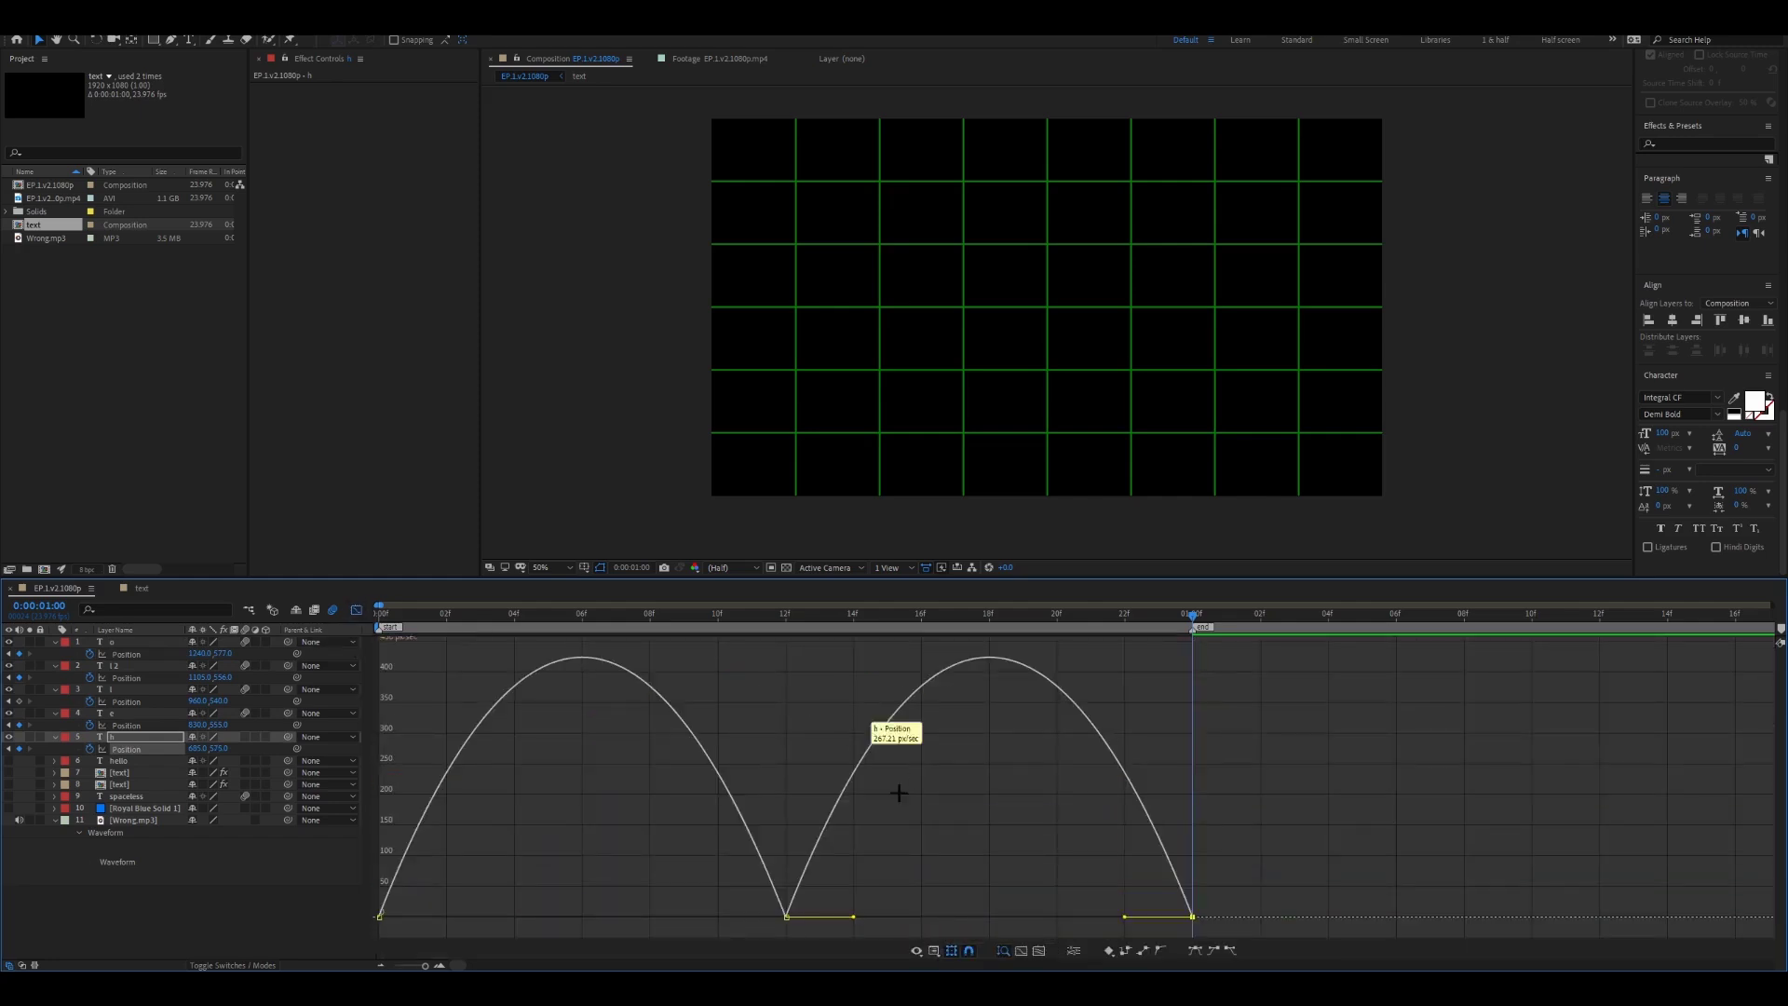
pyautogui.moveTo(853, 917); pyautogui.dragTo(1183, 913)
pyautogui.click(786, 916)
pyautogui.moveTo(718, 917); pyautogui.dragTo(583, 917)
pyautogui.moveTo(446, 917); pyautogui.dragTo(389, 917)
# Shape the "e" layer's position speed graph with sharp peaks at both ends and a flat stretch around the middle keyframe.
pyautogui.click(126, 725)
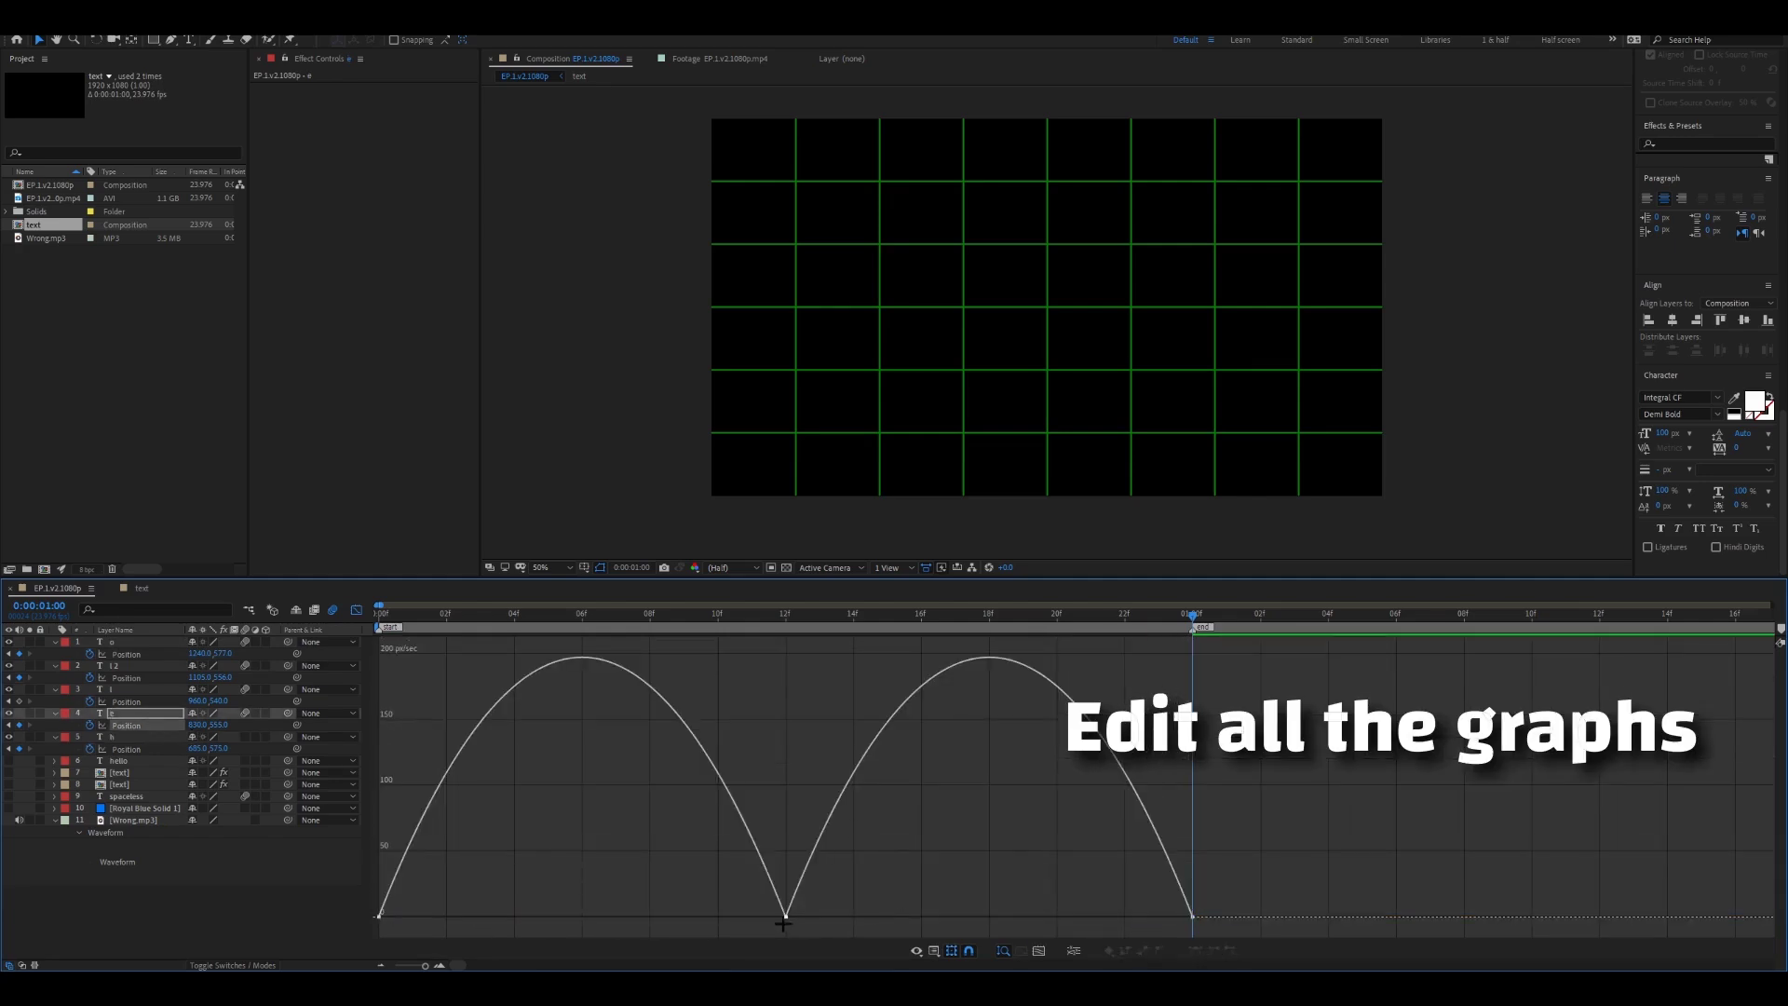
pyautogui.click(786, 916)
pyautogui.moveTo(854, 917); pyautogui.dragTo(989, 919)
pyautogui.moveTo(1125, 917); pyautogui.dragTo(1186, 916)
pyautogui.moveTo(718, 912); pyautogui.dragTo(382, 912)
pyautogui.hotkey('ctrl', 'z')
pyautogui.click(745, 892)
pyautogui.moveTo(446, 911); pyautogui.dragTo(389, 912)
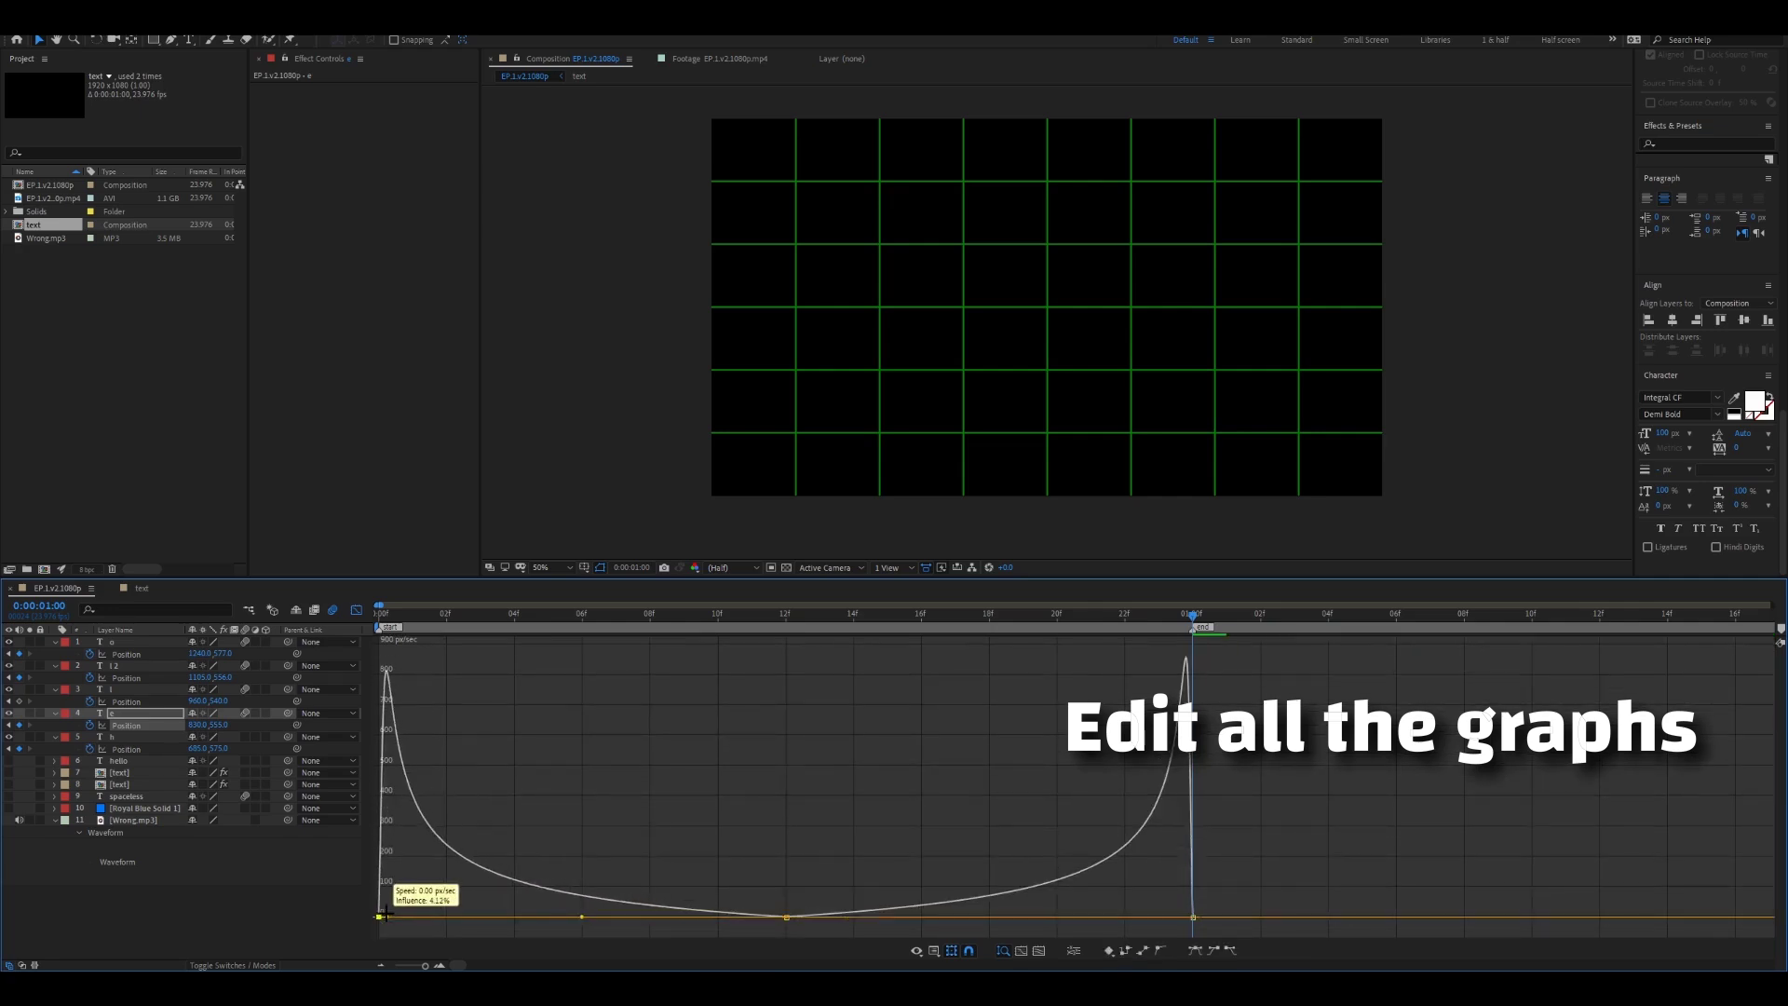
# Reshape the second "l" layer's position speed graph by extending the middle keyframe's influence toward both ends.
pyautogui.click(126, 701)
pyautogui.hotkey('ctrl', 'Up')
pyautogui.moveTo(715, 918); pyautogui.dragTo(388, 916)
pyautogui.moveTo(853, 917); pyautogui.dragTo(1188, 917)
# Give the "o" layer's position speed graph sharp peaks at both ends and close the graph editor.
pyautogui.click(140, 653)
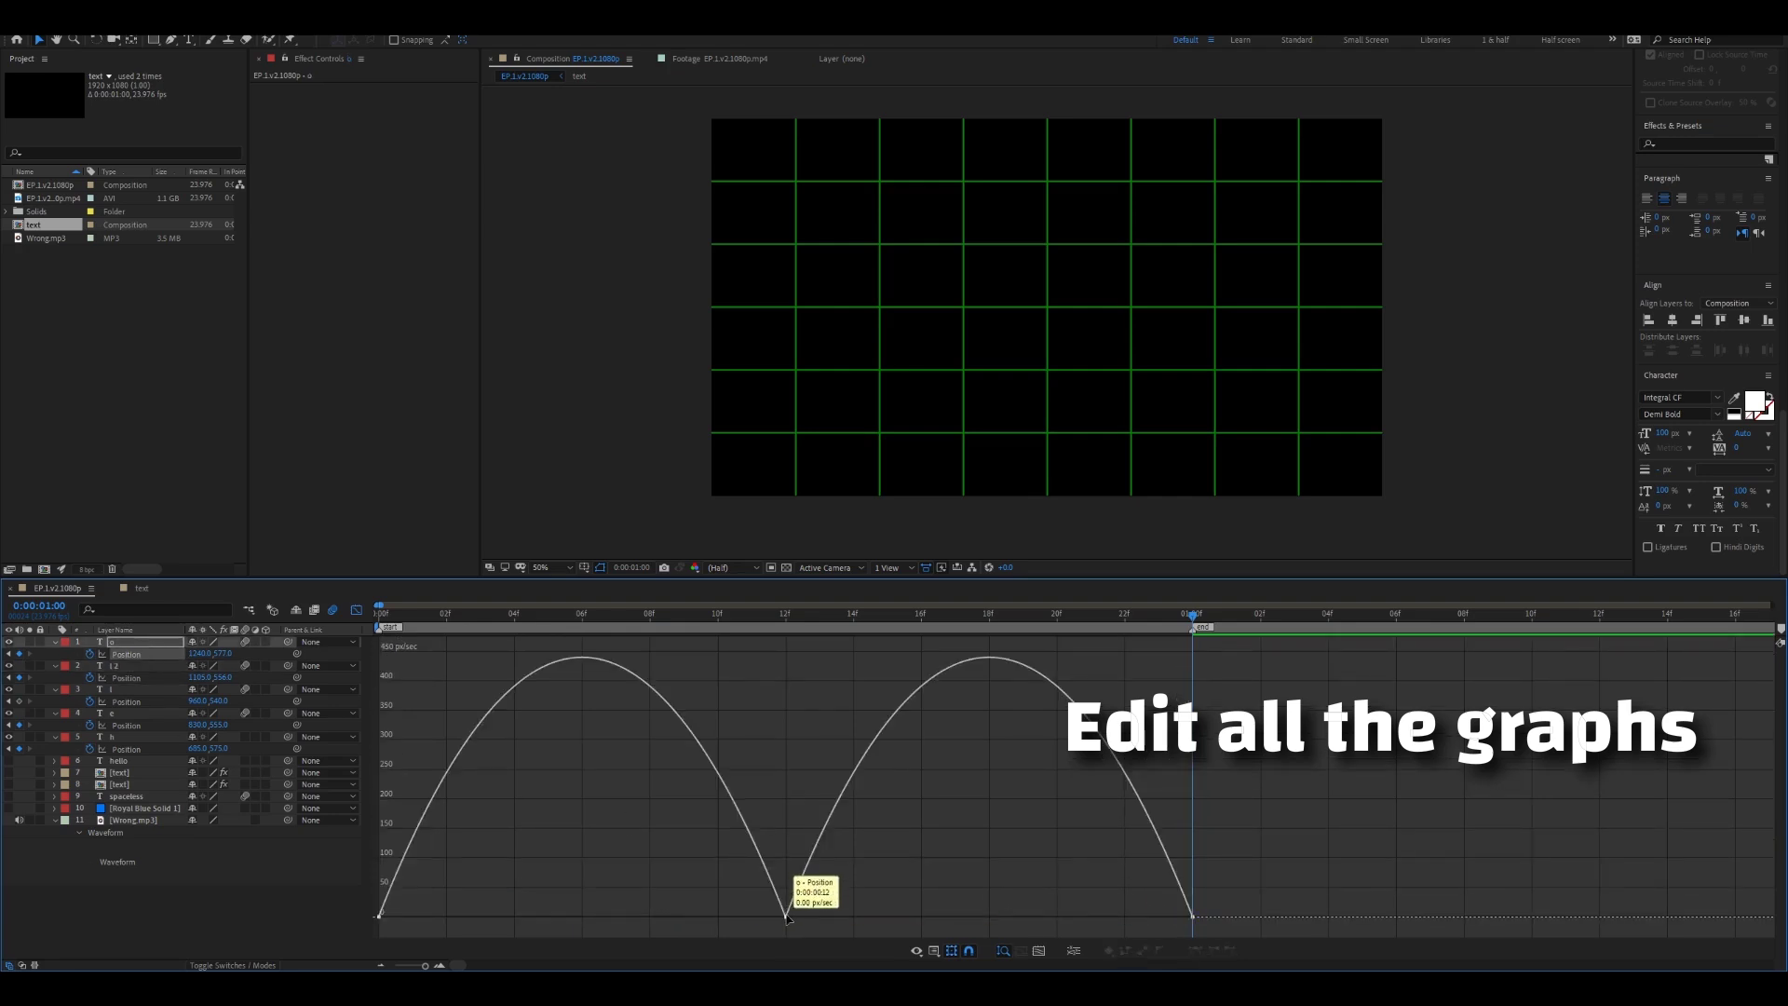
pyautogui.click(786, 917)
pyautogui.moveTo(718, 916); pyautogui.dragTo(549, 922)
pyautogui.moveTo(853, 917); pyautogui.dragTo(1187, 917)
pyautogui.moveTo(447, 916); pyautogui.dragTo(388, 916)
pyautogui.click(356, 610)
# Extend the work area's end to about 0:00:01:04, preview the letter animation and return to 0:00:00:12.
pyautogui.press('space')
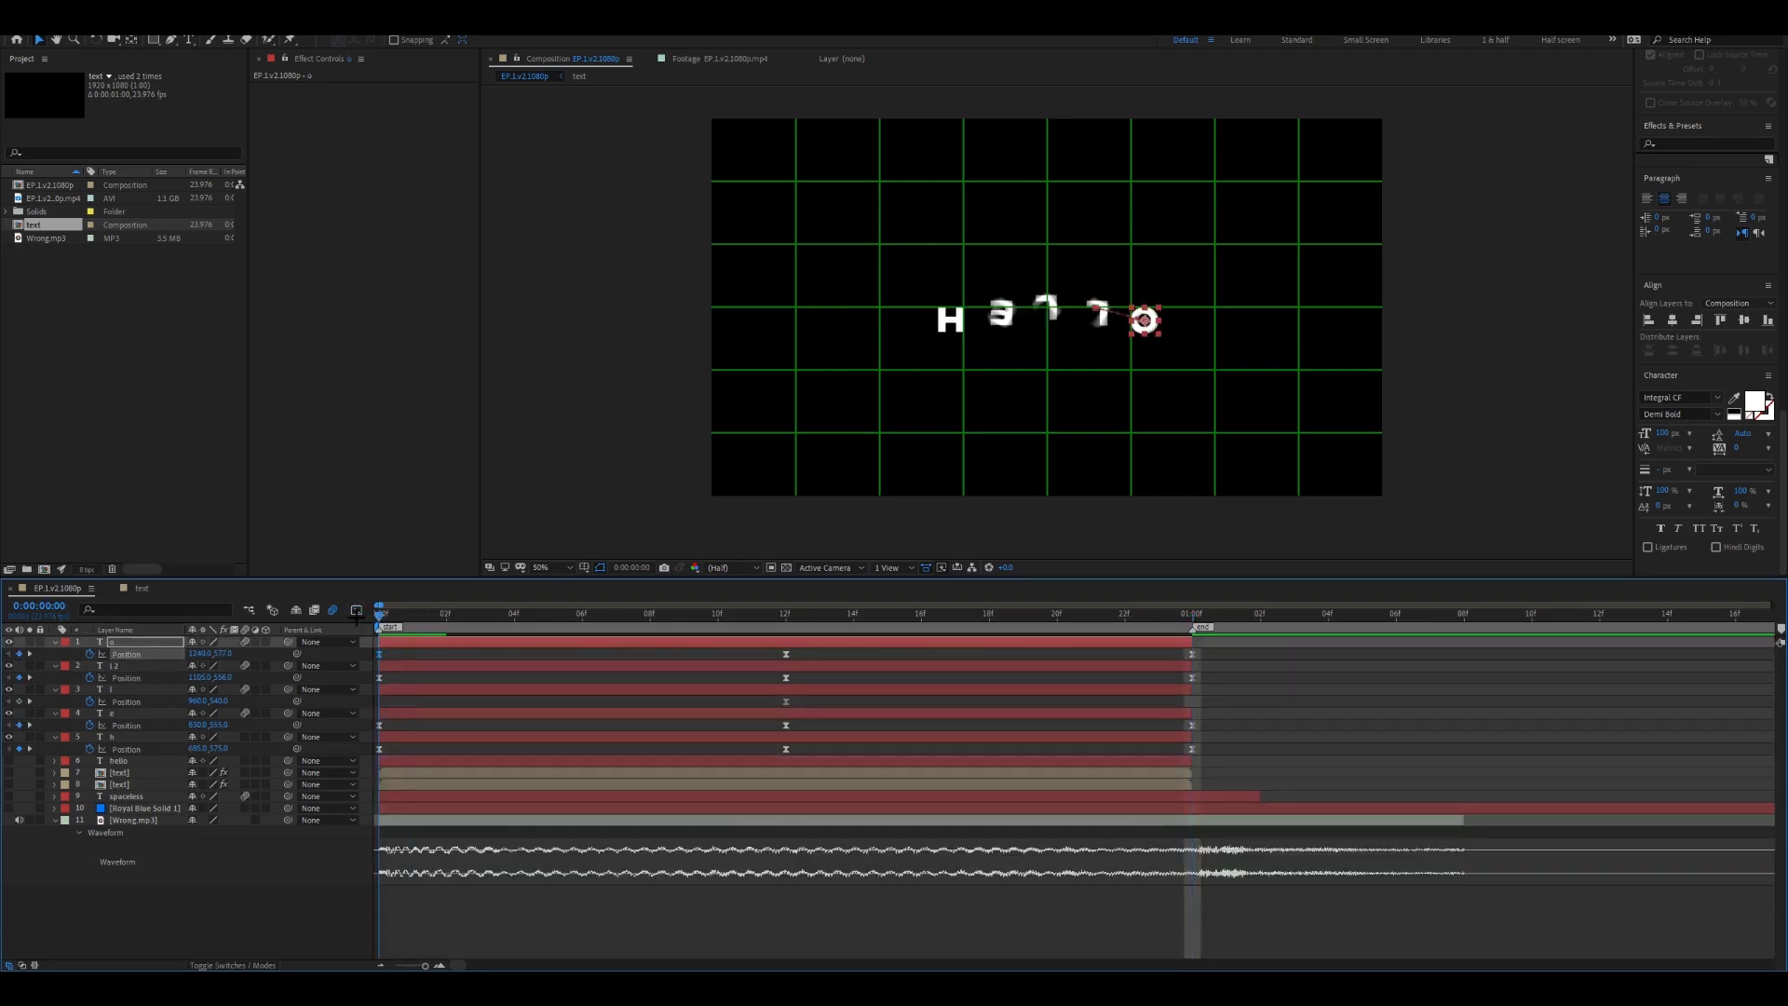
pyautogui.click(1190, 616)
pyautogui.moveTo(1190, 616); pyautogui.dragTo(939, 613)
pyautogui.press('n')
pyautogui.press('space')
pyautogui.press("ctrl+'")
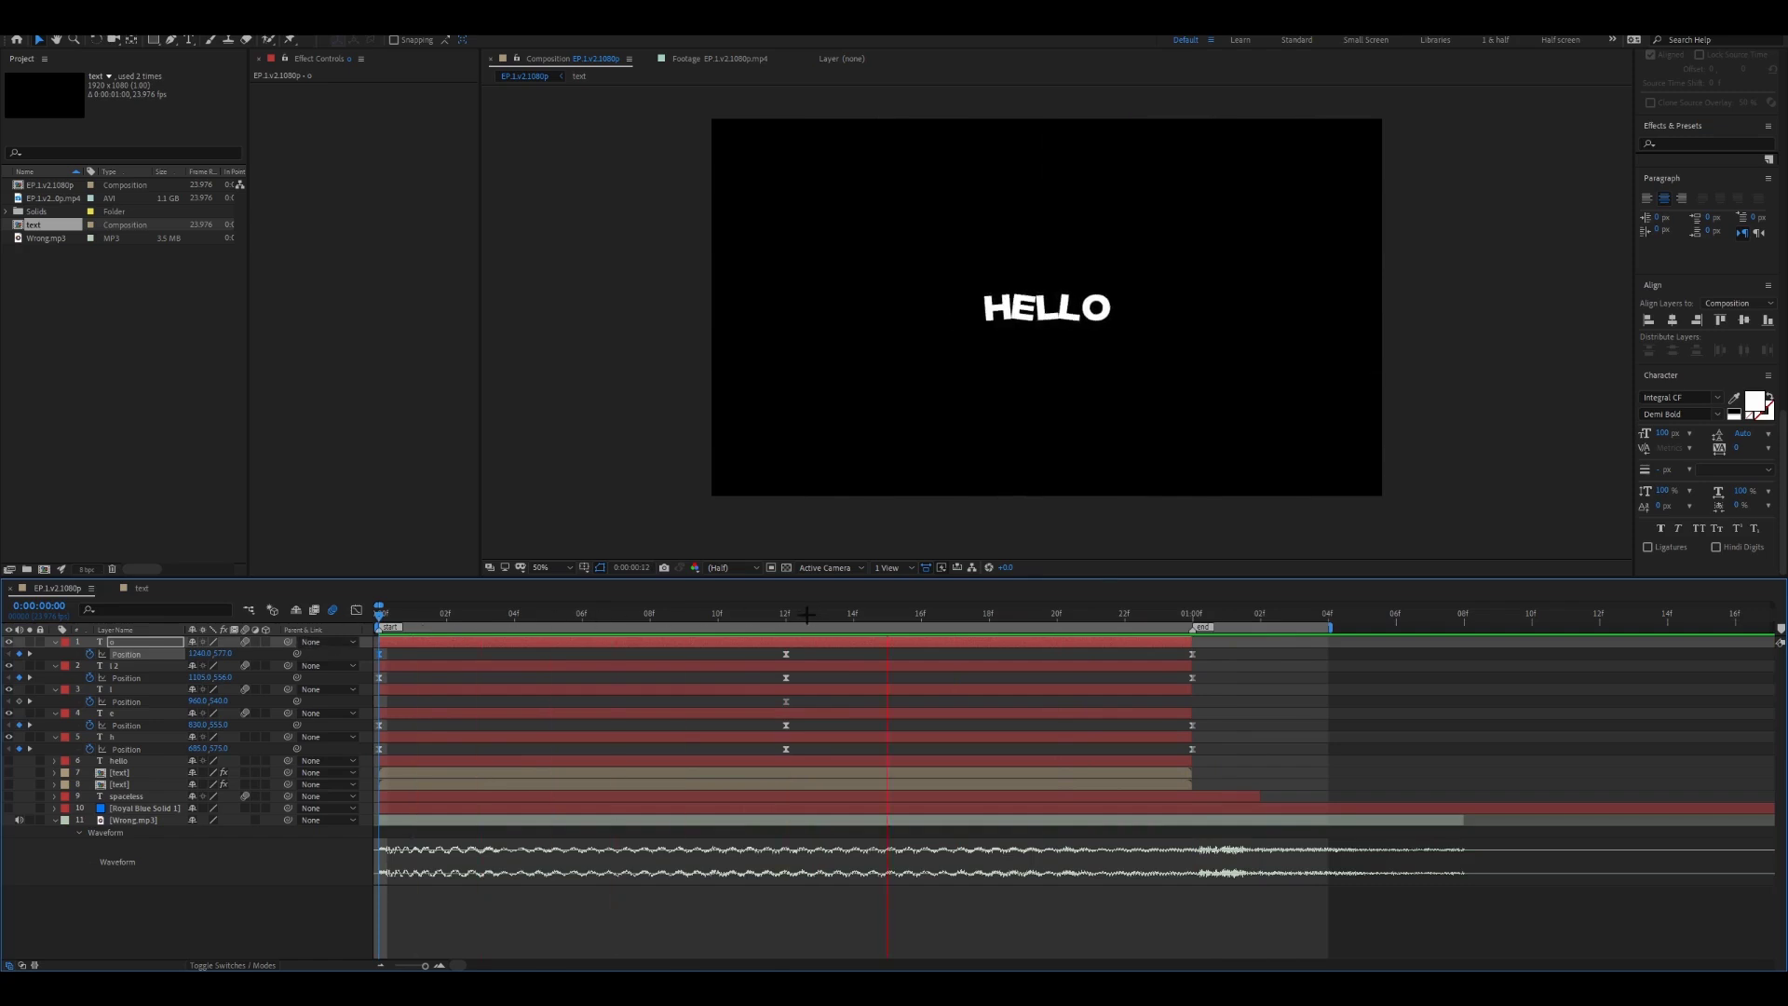
pyautogui.click(788, 614)
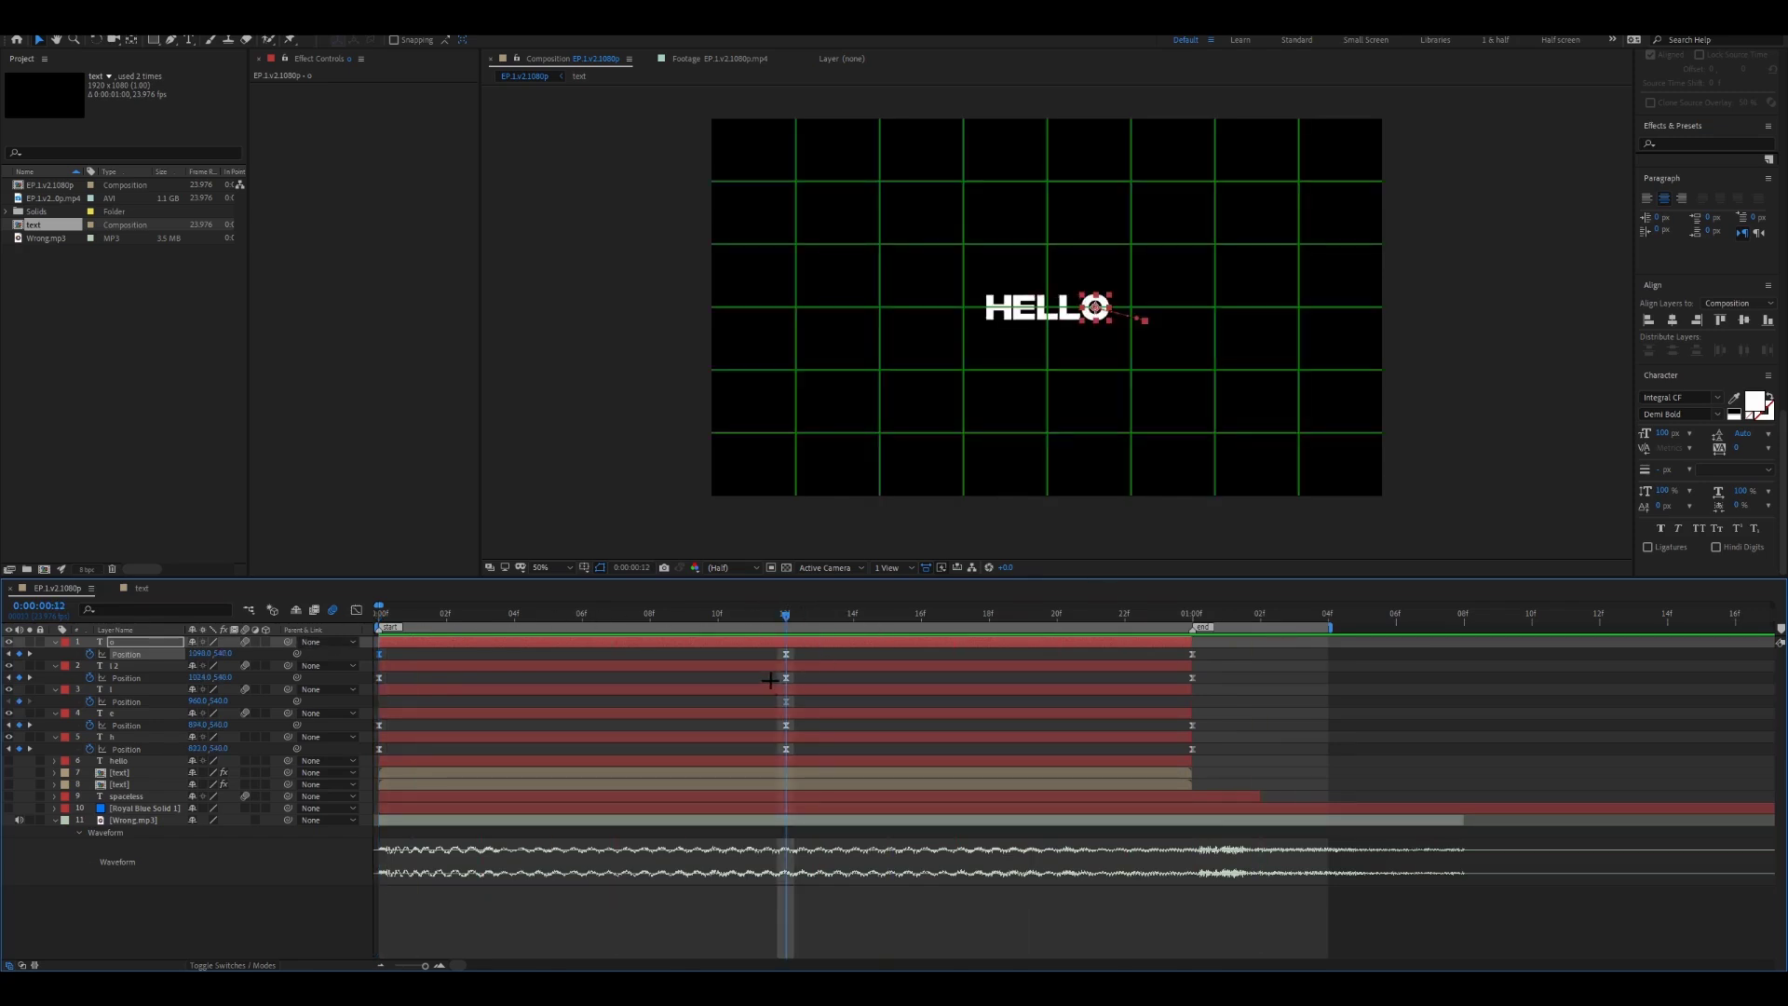